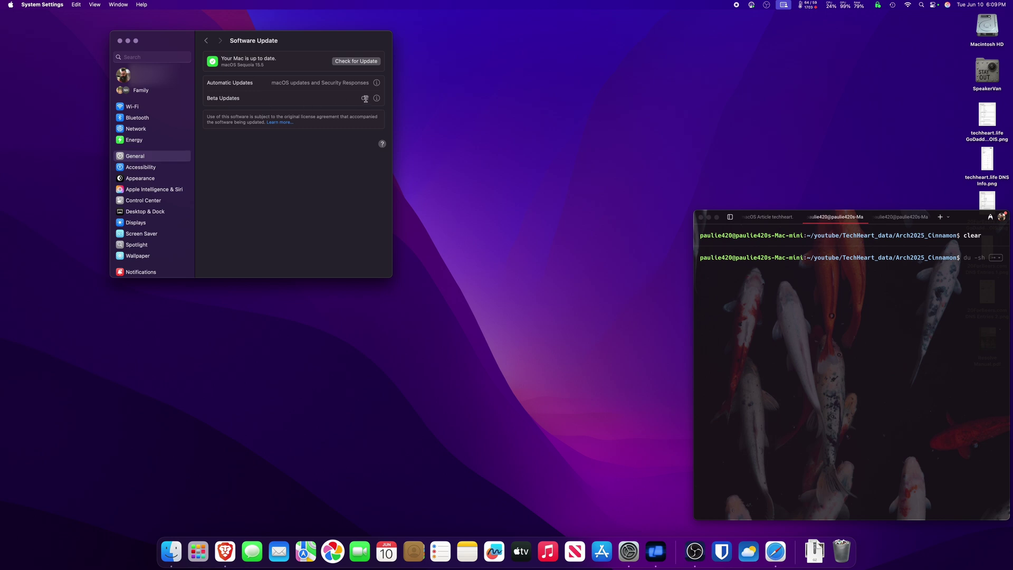
Switch Beta Updates to macOS Tahoe 26 Developer Beta and start checking for updates
left_click(377, 99)
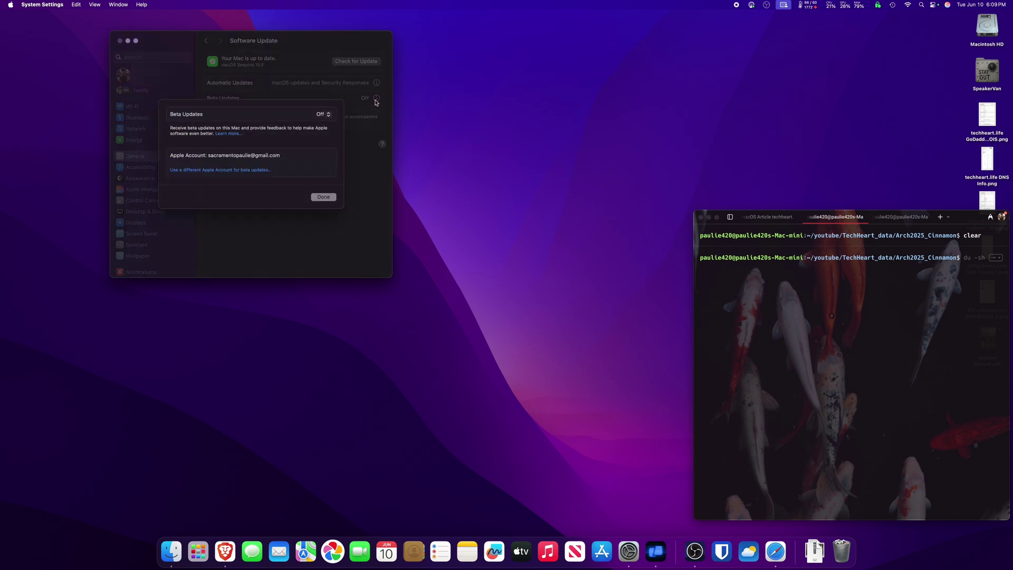
key("Escape")
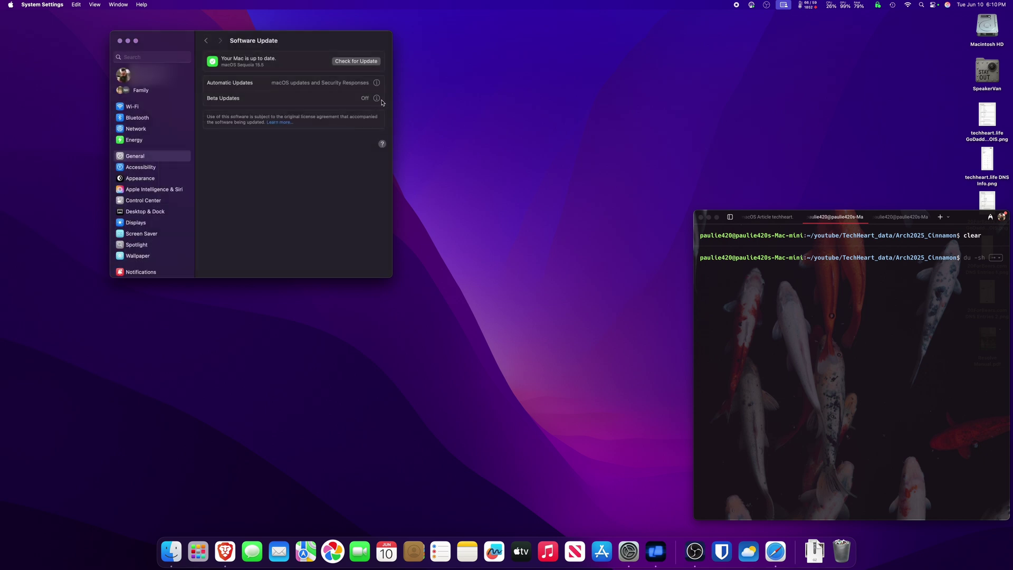
left_click(377, 99)
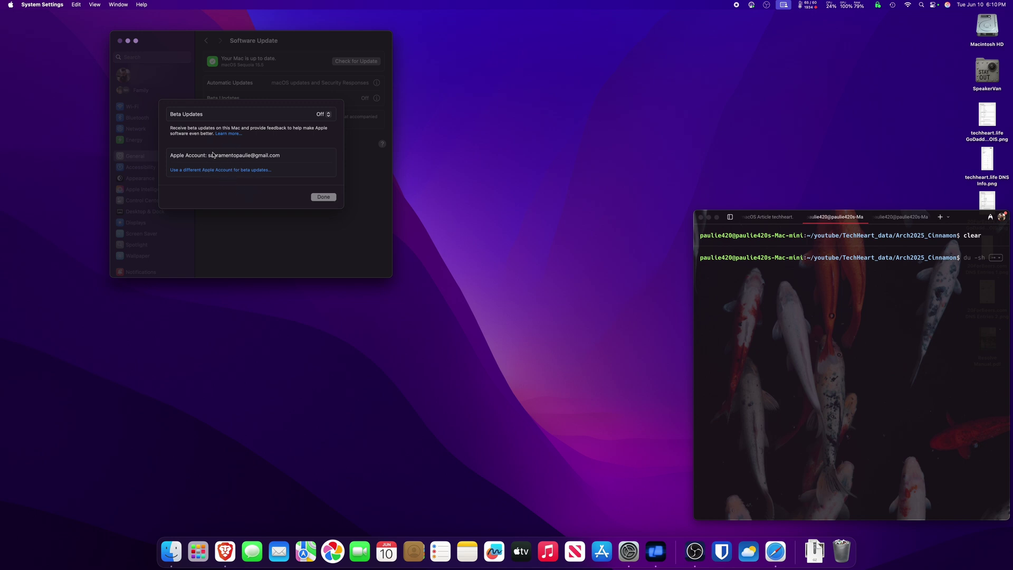
left_click(321, 115)
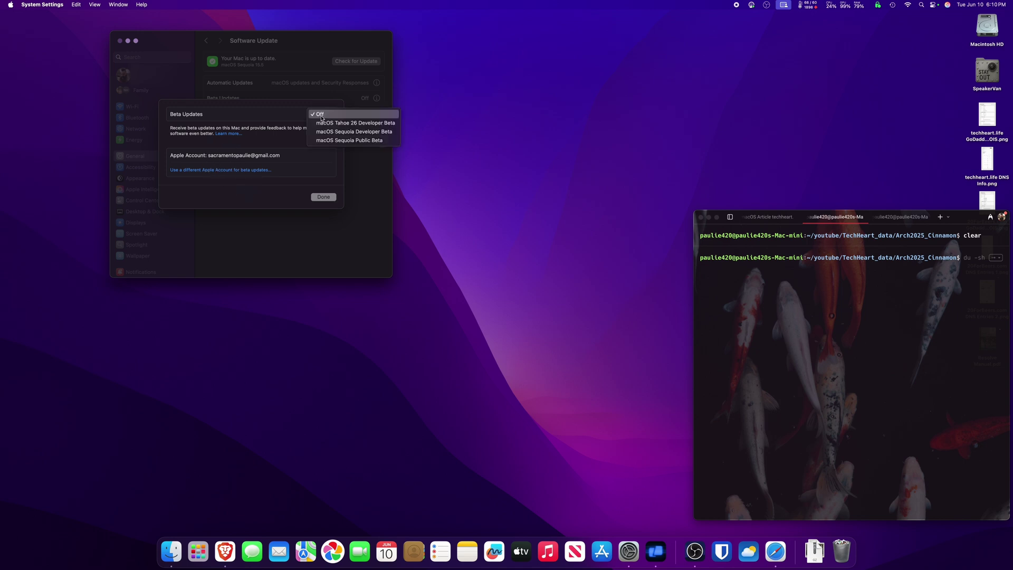
left_click(368, 127)
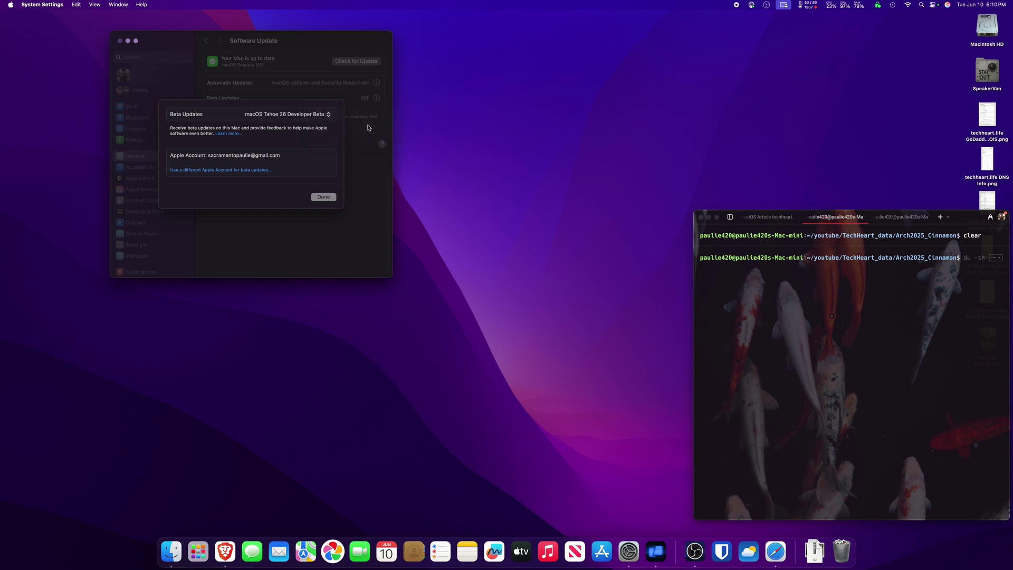
left_click(323, 197)
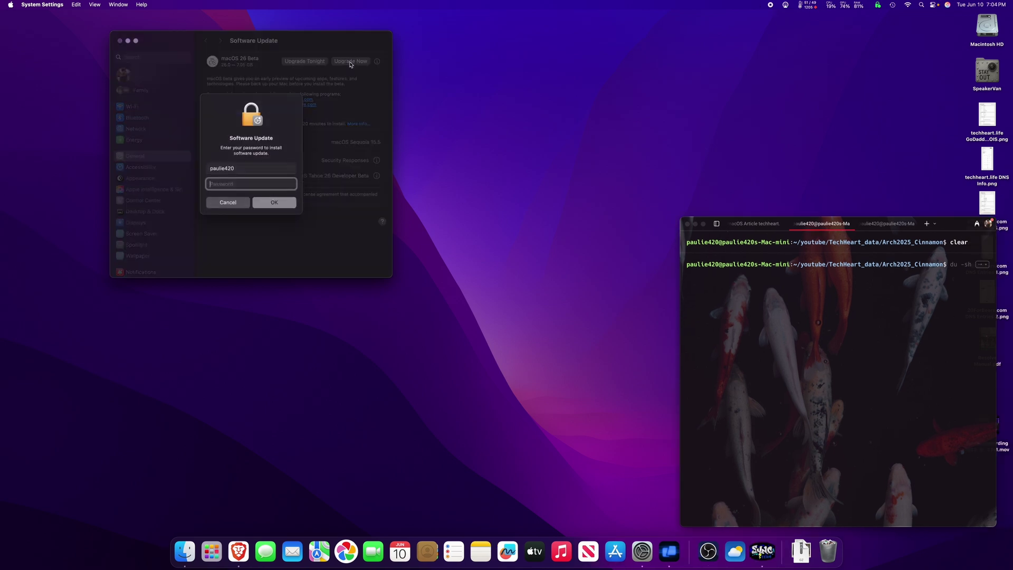
Enter the account password to authorize the macOS 26 Beta upgrade
type("•••••")
type("•••")
key("Return")
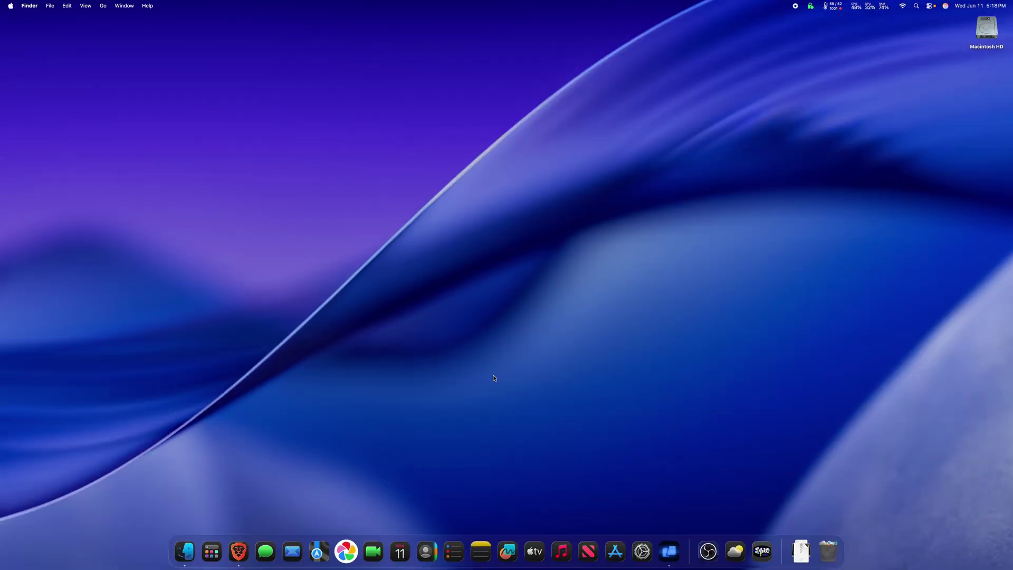
left_click(10, 6)
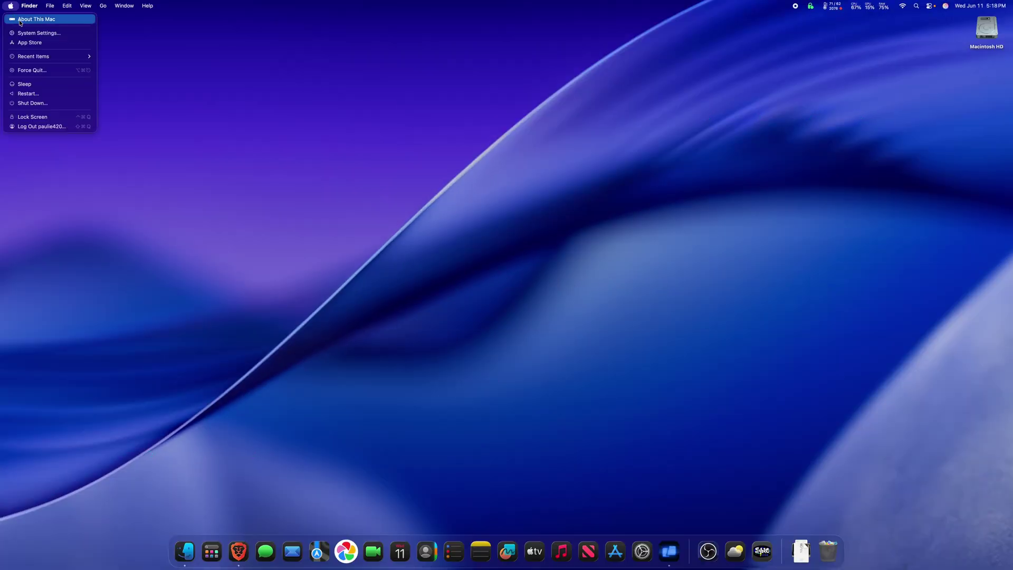
left_click(21, 17)
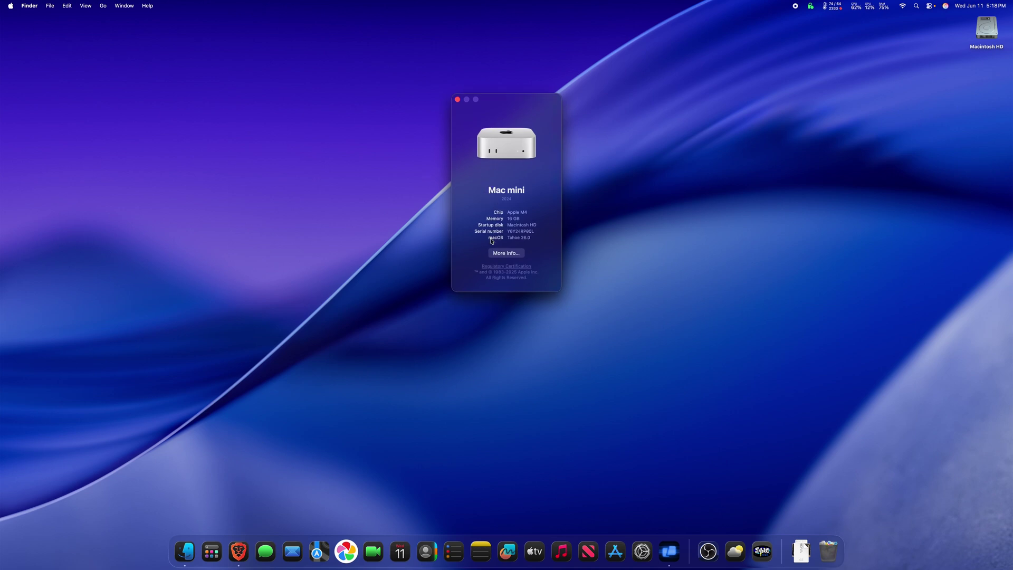
left_click_drag(491, 241, 513, 241)
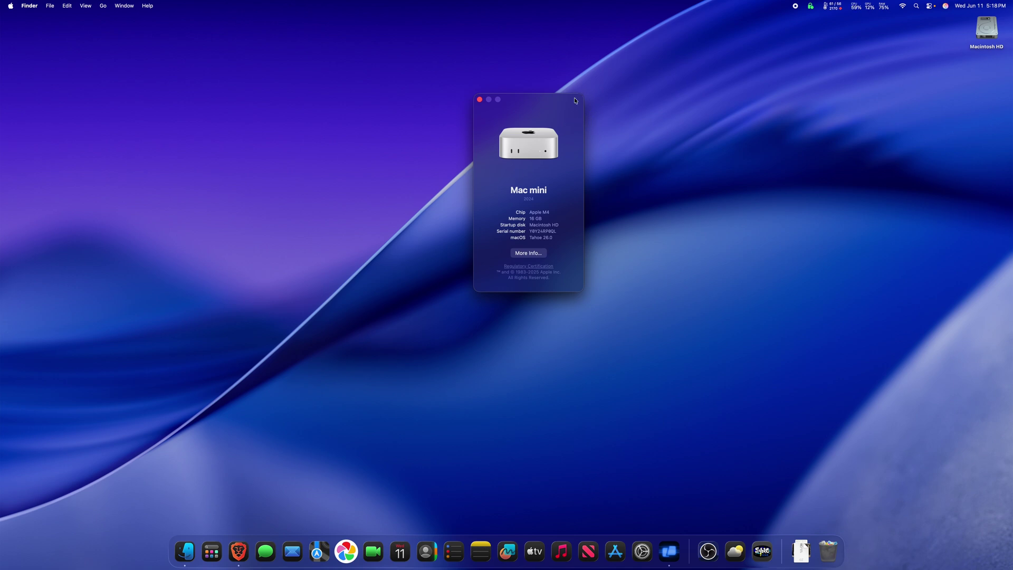
left_click(479, 99)
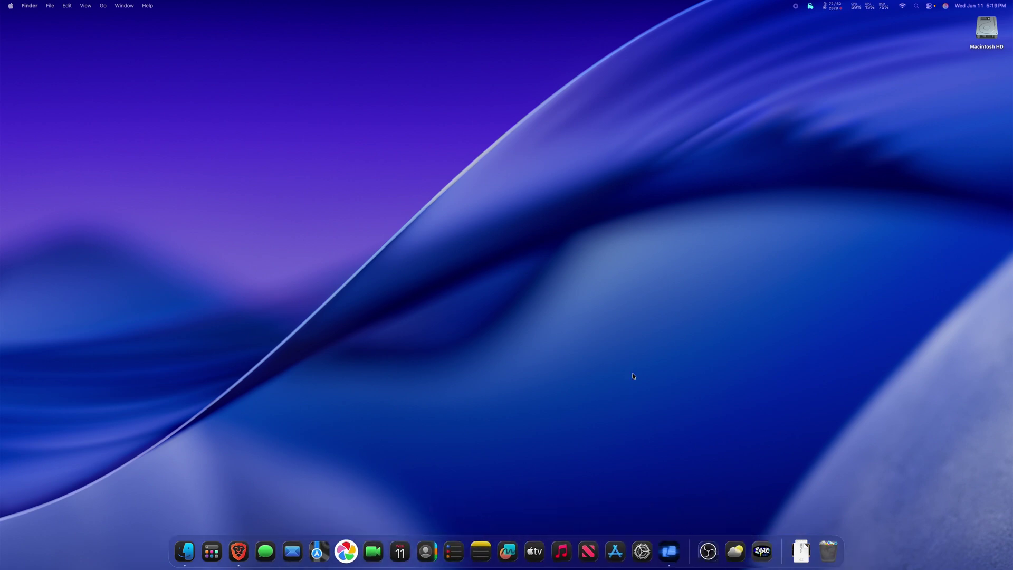
Empty the Trash and confirm permanently erasing its items
right_click(829, 545)
left_click(840, 498)
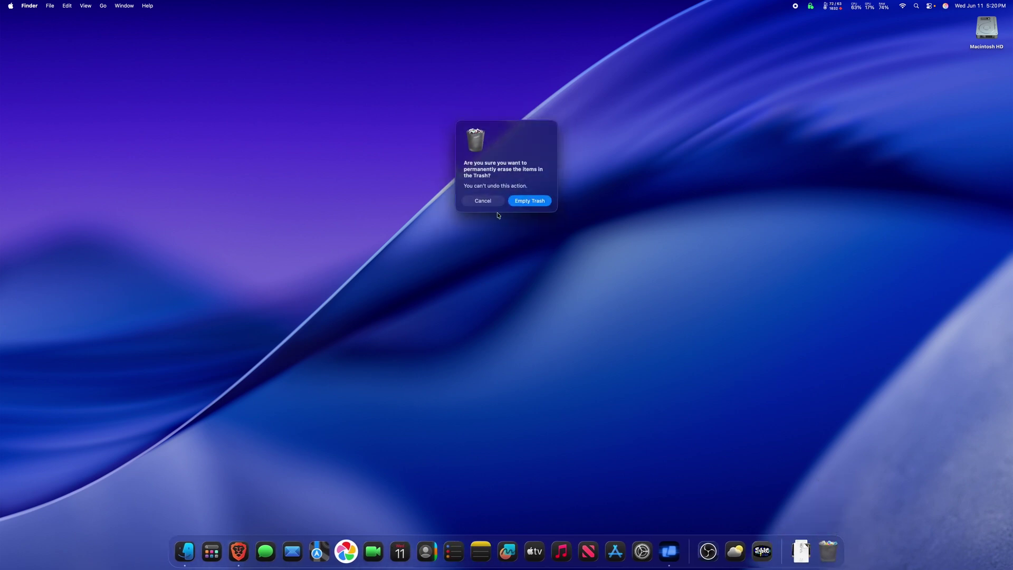
left_click(529, 201)
Open the Spotlight applications panel and drag it further right
key("F4")
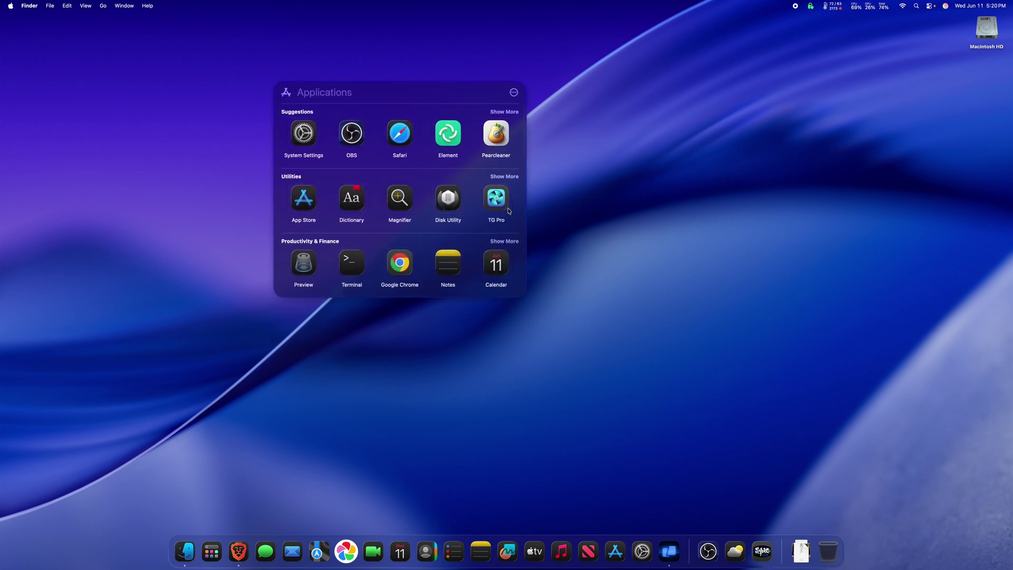
key("Escape")
key("F4")
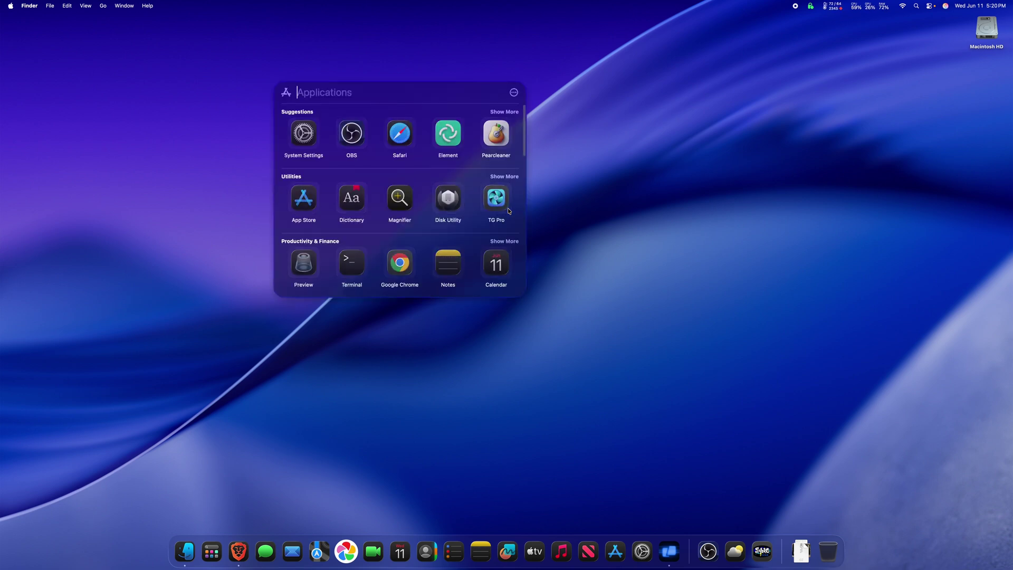
left_click_drag(382, 90, 504, 79)
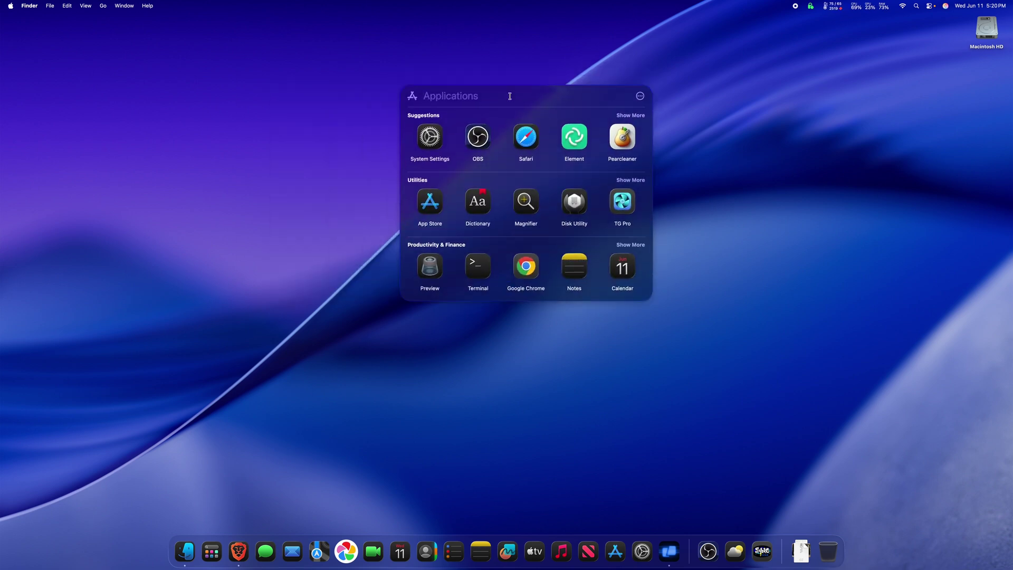
left_click(309, 240)
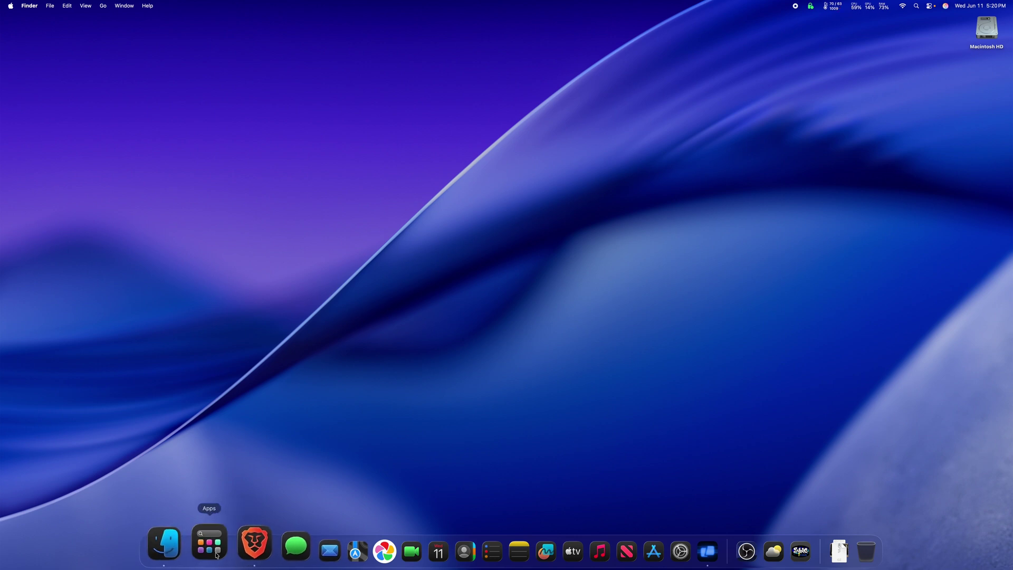
Search the applications panel for 'sett' to launch System Settings, then reopen and reposition the panel
left_click(208, 535)
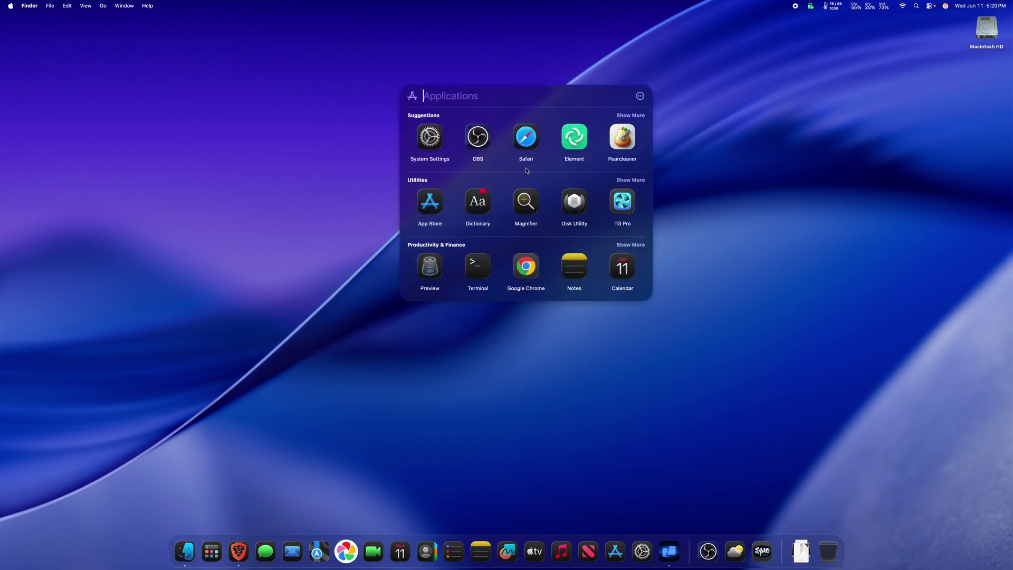
scroll(526, 171, "down", 10)
scroll(526, 170, "down", 10)
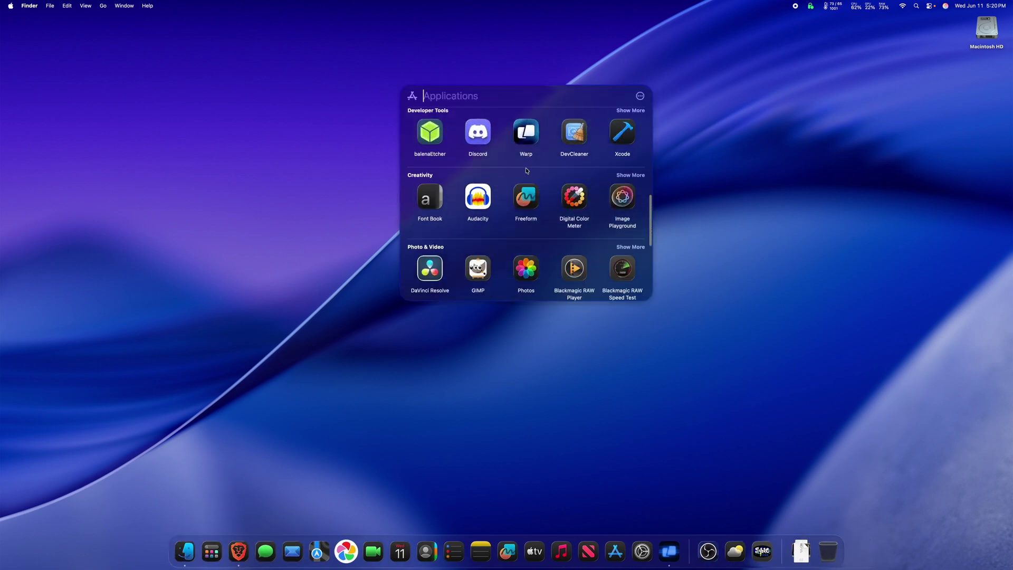
scroll(526, 170, "up", 15)
type("sett")
key("Return")
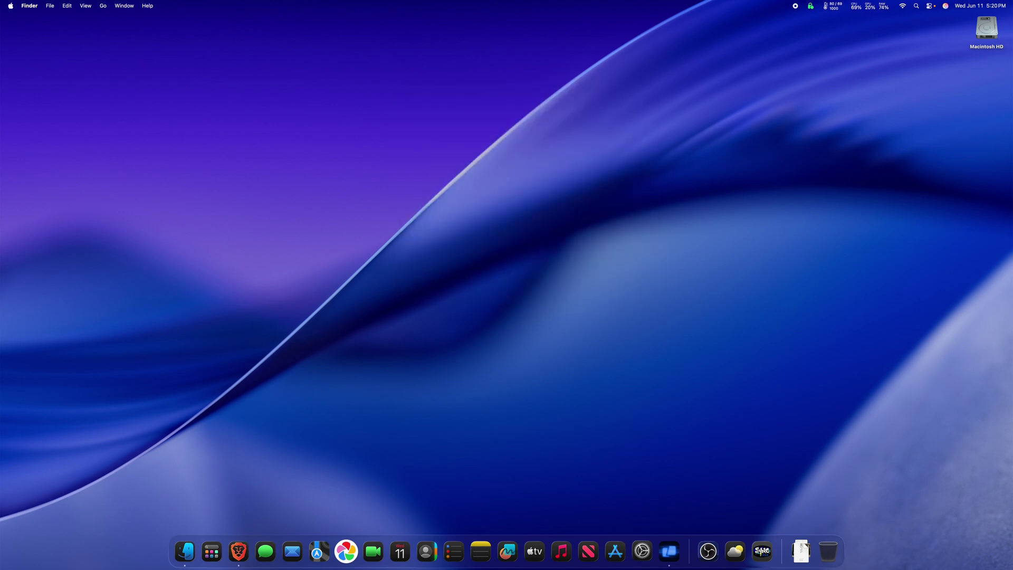
left_click(214, 548)
left_click_drag(413, 97, 543, 89)
Enable Spotlight clipboard history from the Clipboard view
left_click(544, 88)
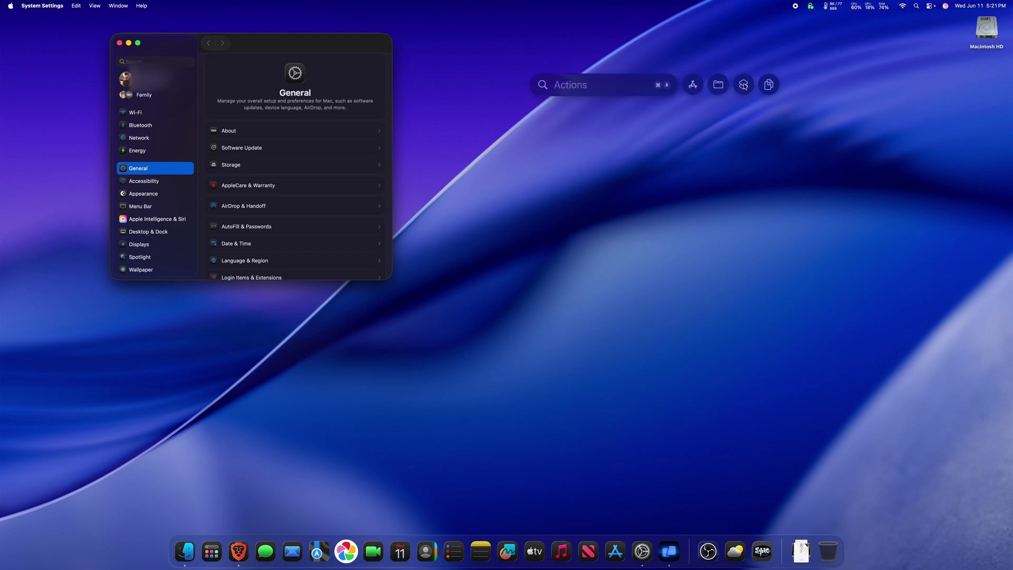
left_click(768, 85)
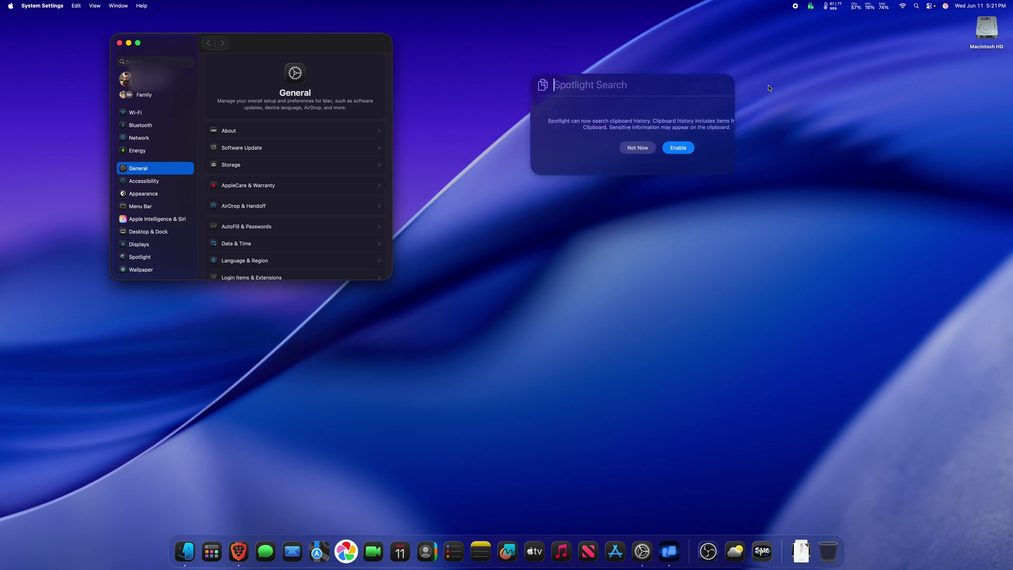
left_click(676, 149)
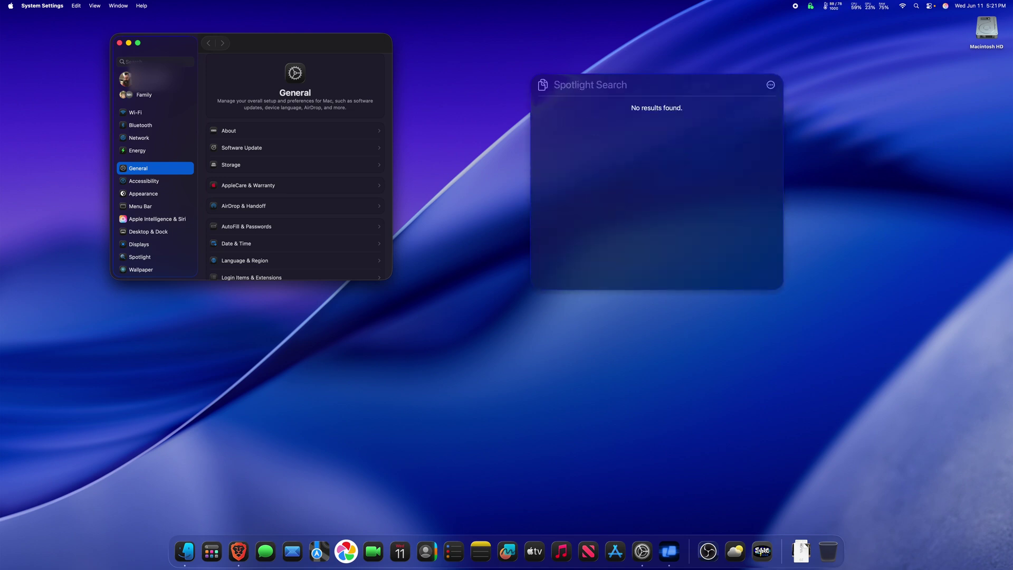
key("Escape")
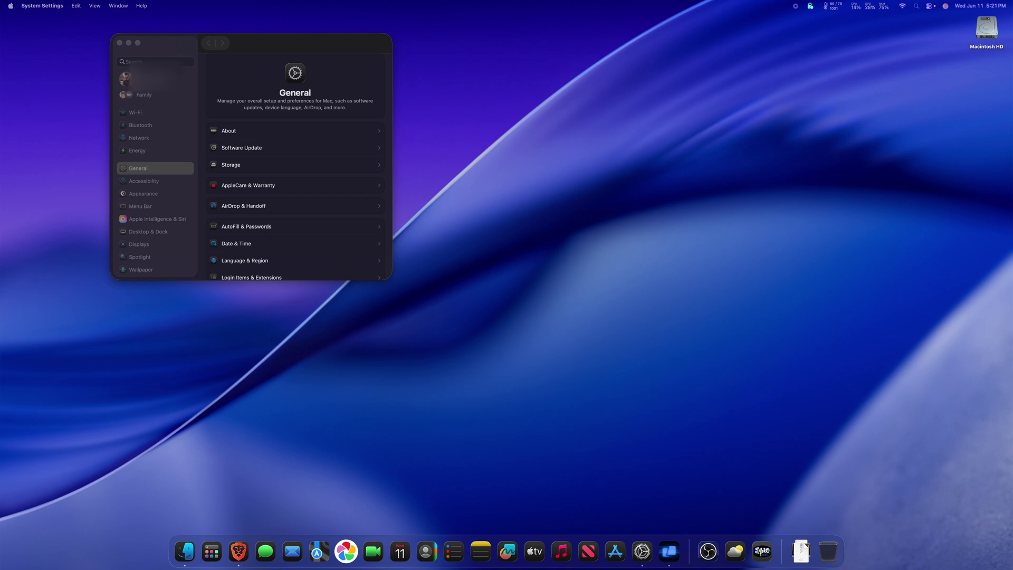
View the clipboard history list, then try the Files and Applications modes
left_click(211, 551)
key("BackSpace")
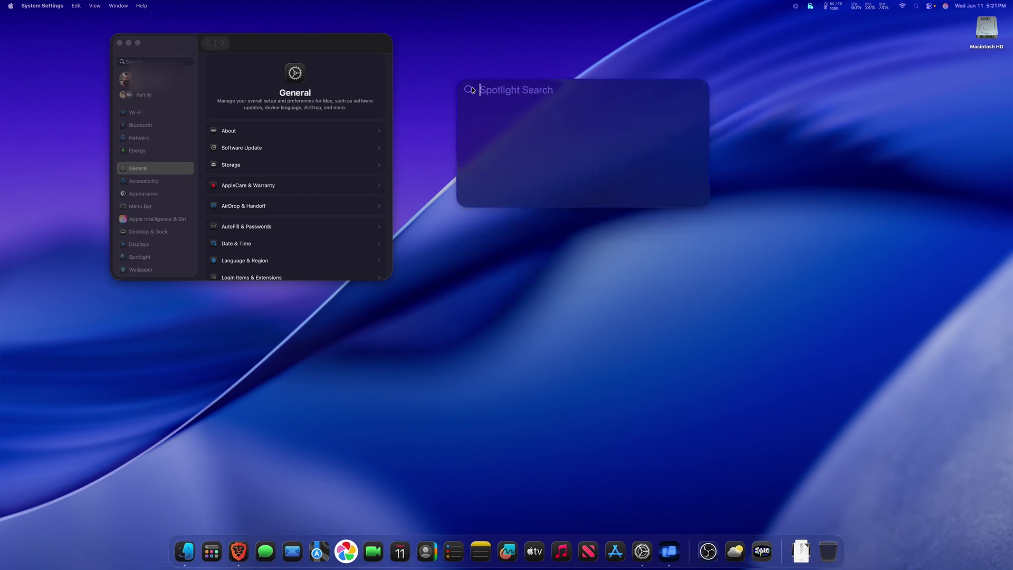
left_click(695, 91)
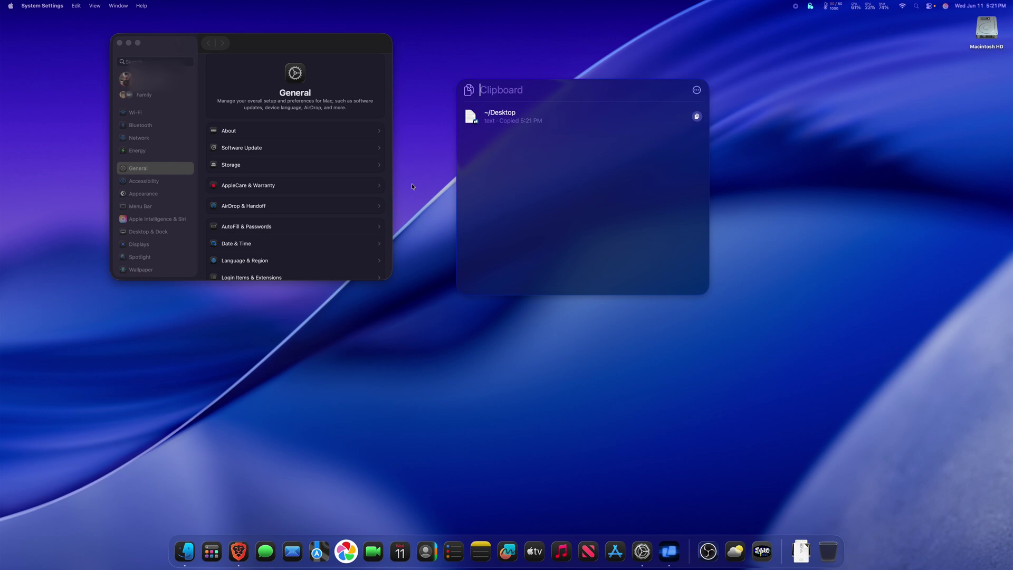
key("Escape")
left_click(647, 91)
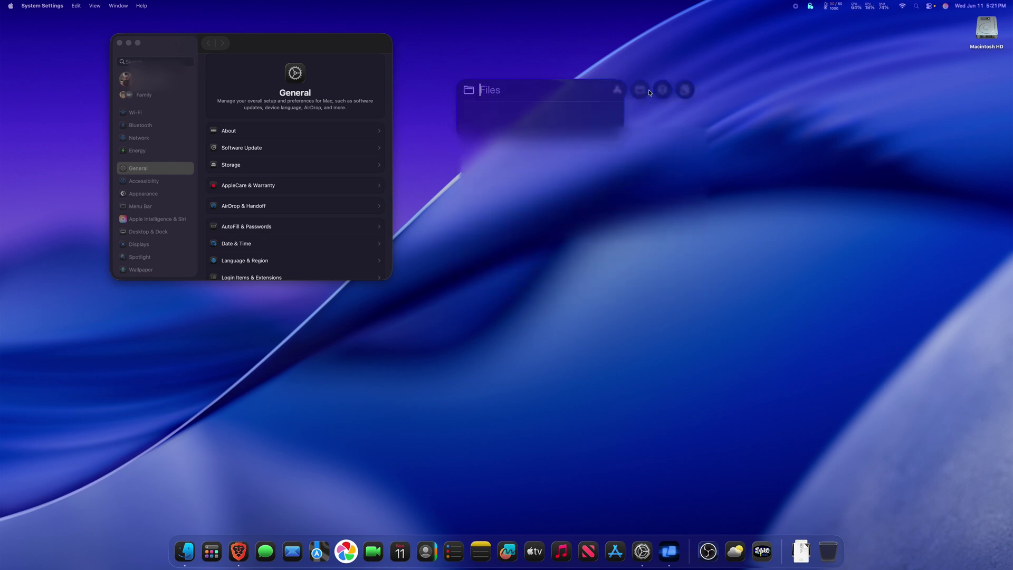
left_click(466, 90)
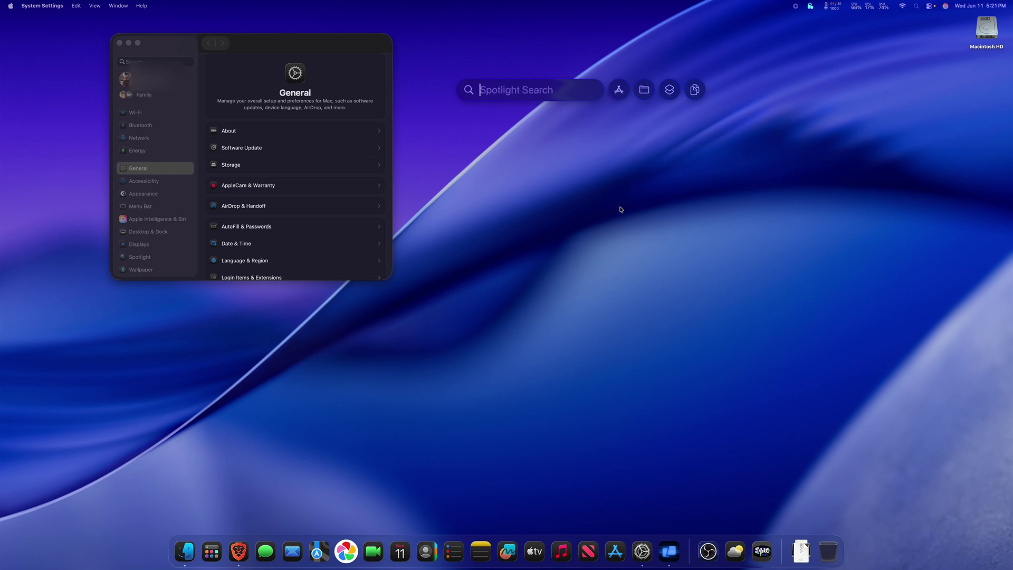
left_click(618, 90)
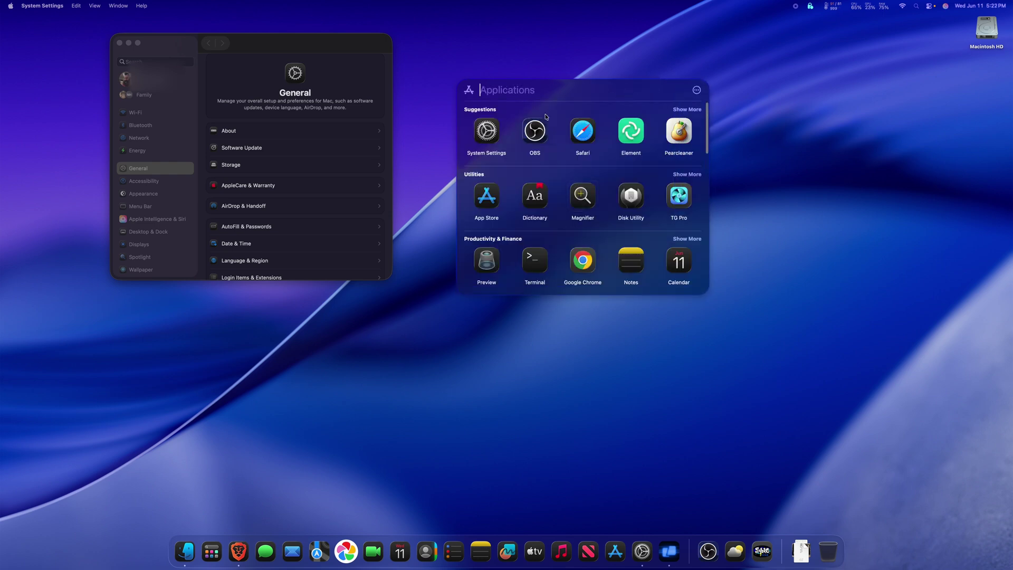
key("Escape")
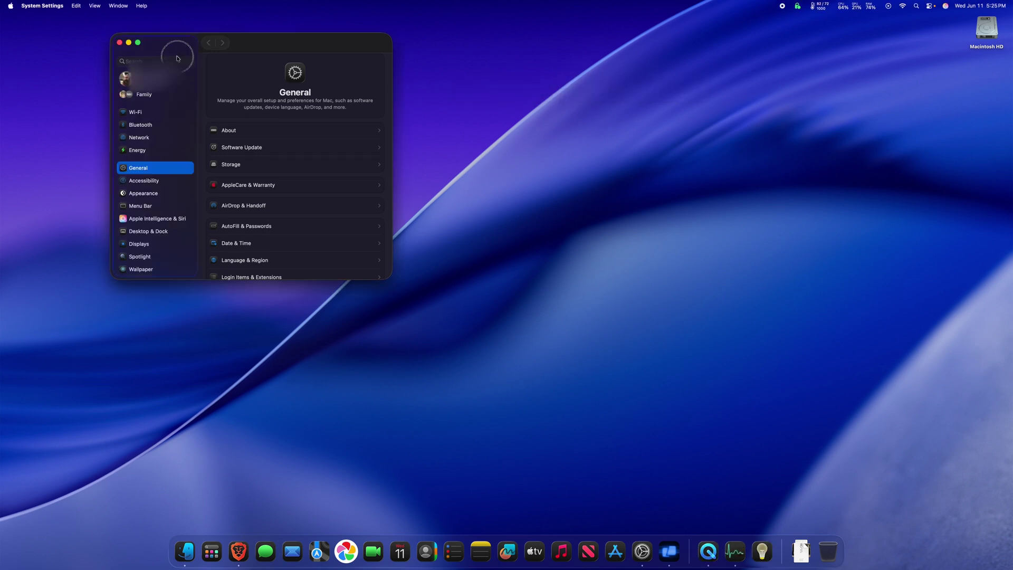
Find Appearance via search 'appeara'; try Light and Graphite, keeping Dark and Multicolor
left_click(167, 60)
type("a")
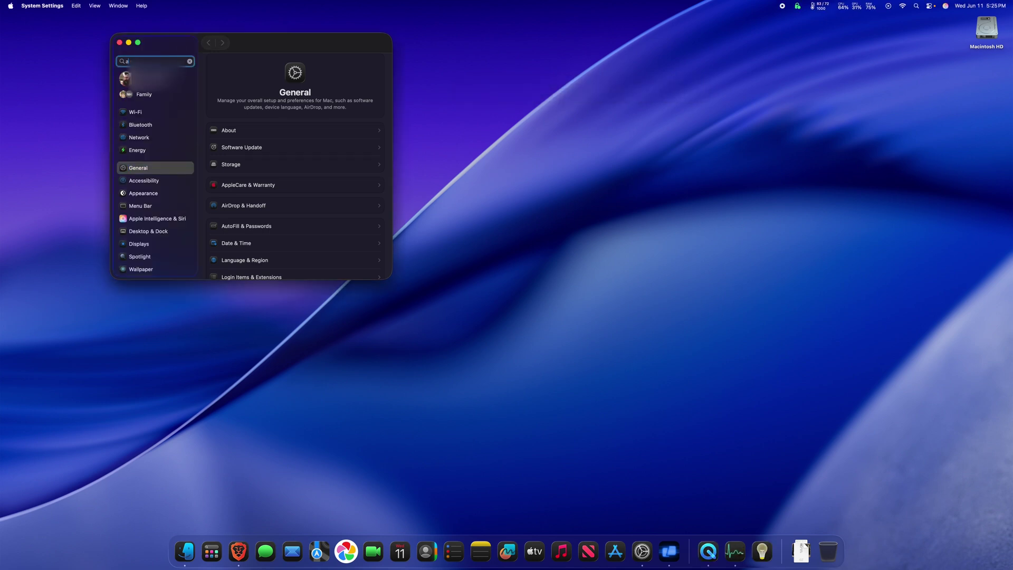
type("ppeara")
key("Down")
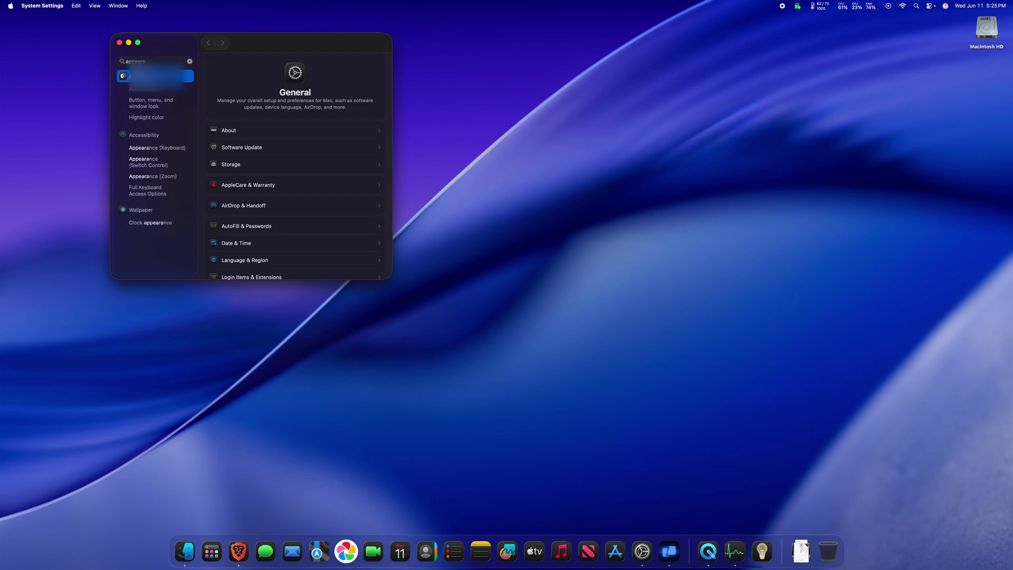
left_click(330, 68)
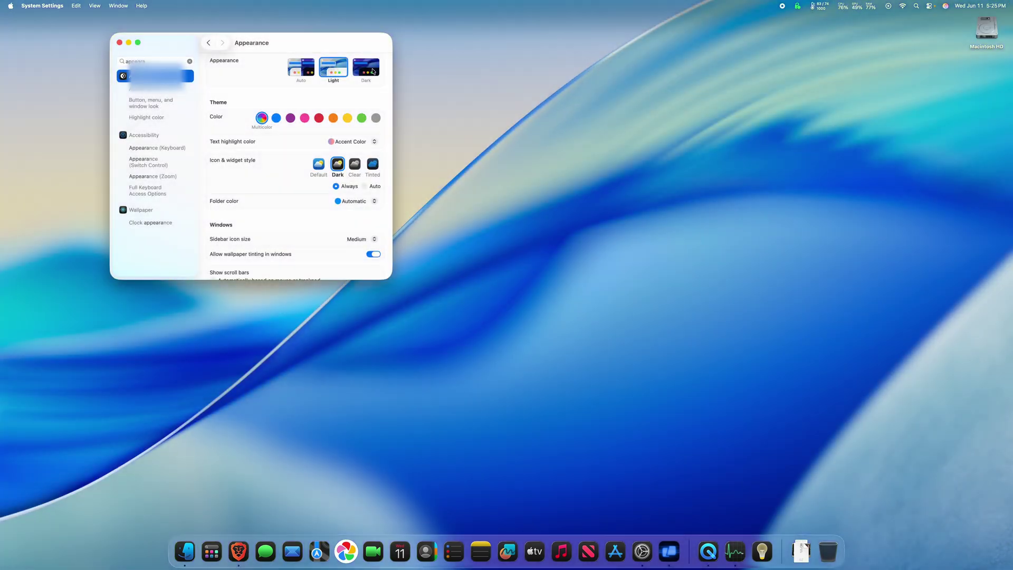
left_click(373, 71)
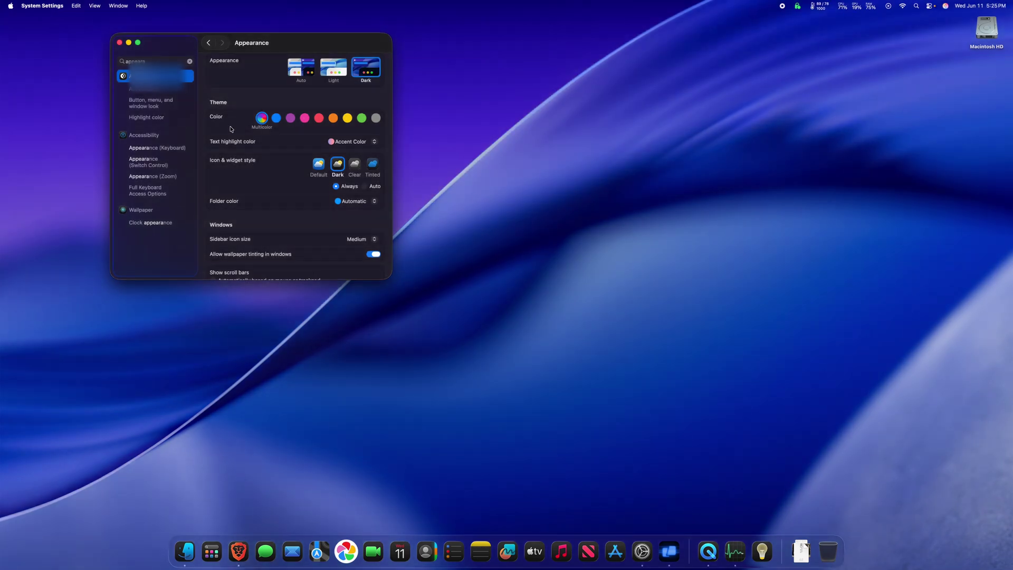
left_click(375, 118)
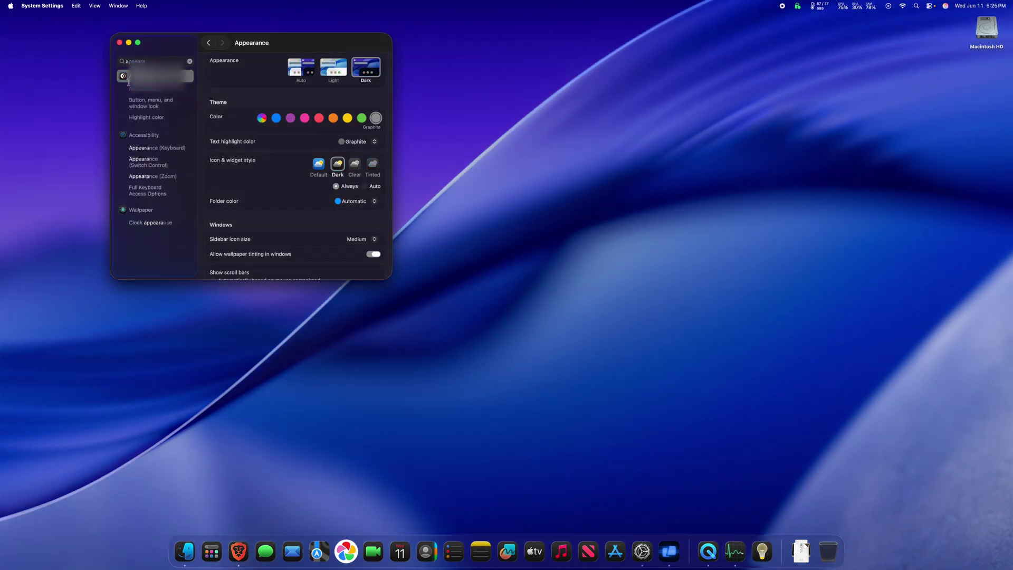
left_click(262, 119)
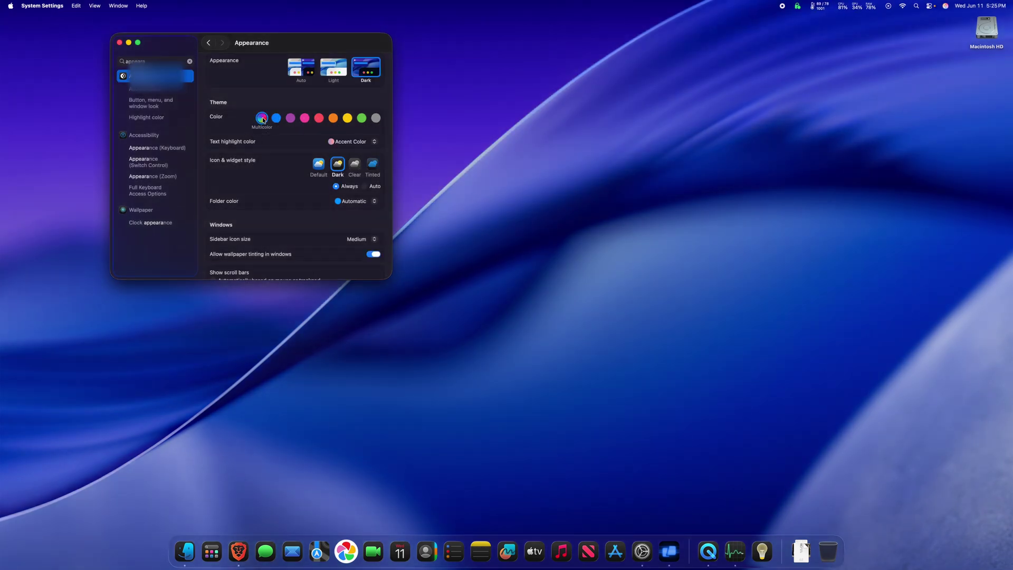
Try Default, Dark, Clear and Tinted icon styles, settling on Clear in its dark variant
left_click(318, 164)
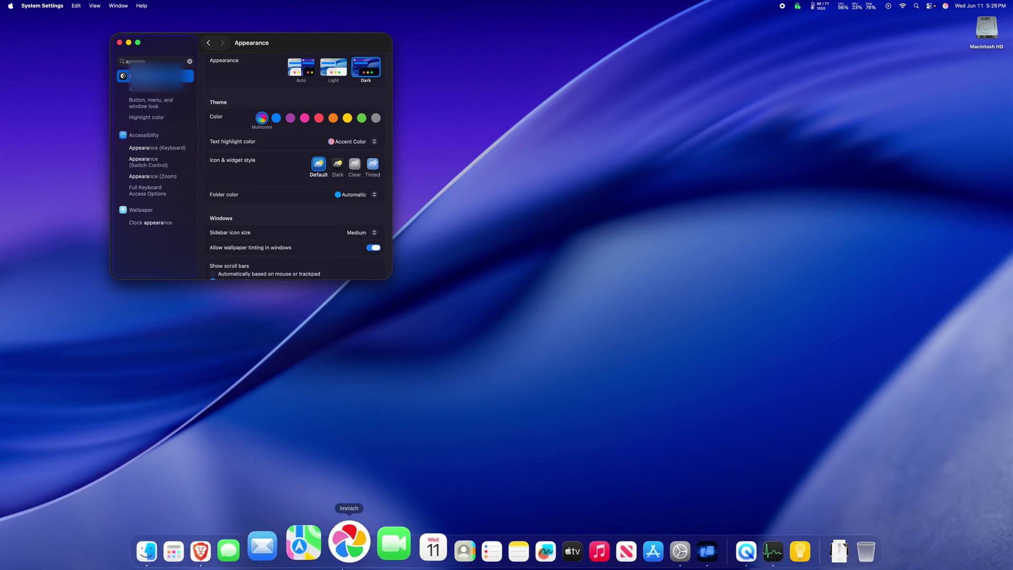
left_click(338, 167)
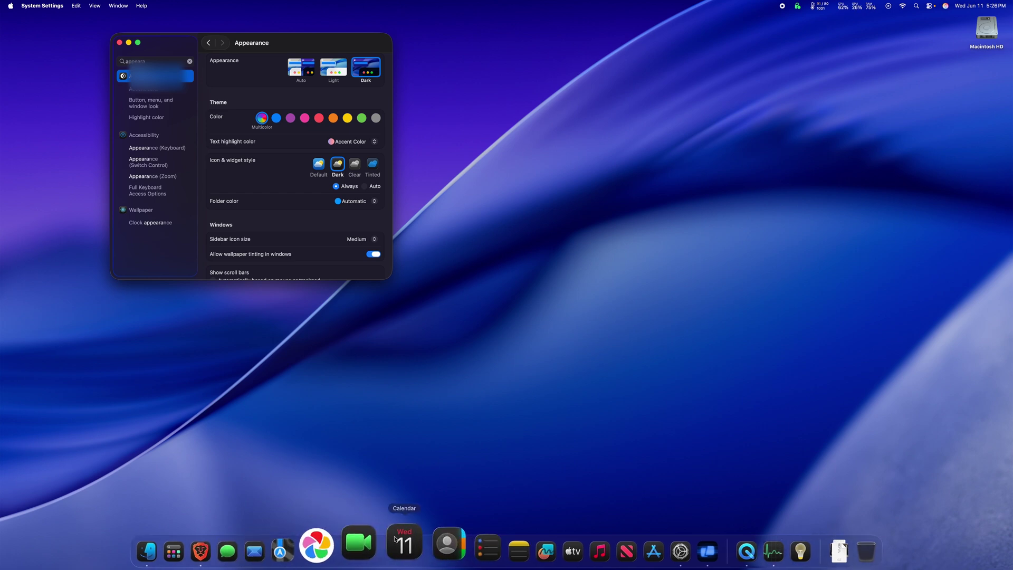
left_click(355, 165)
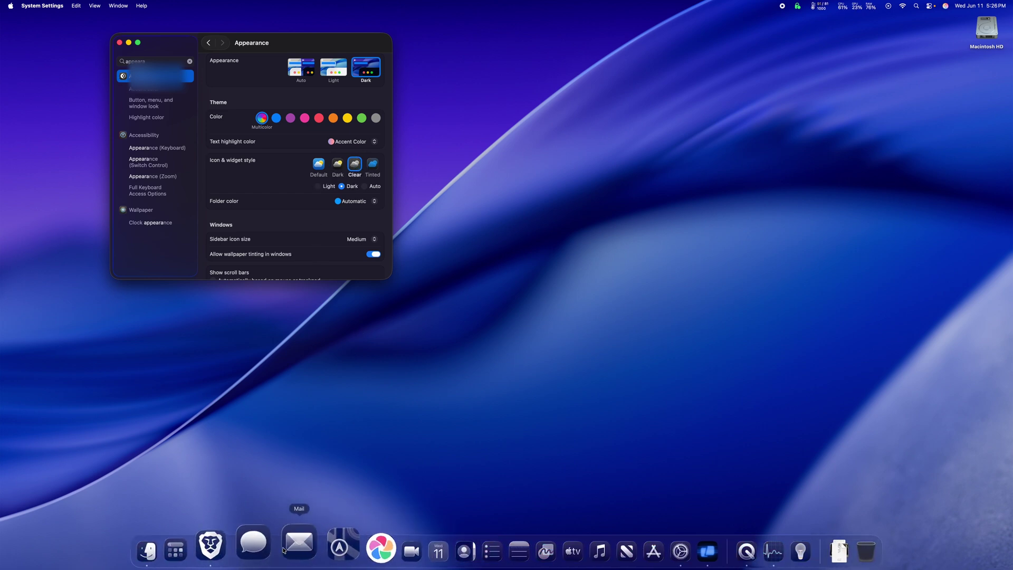
left_click(319, 188)
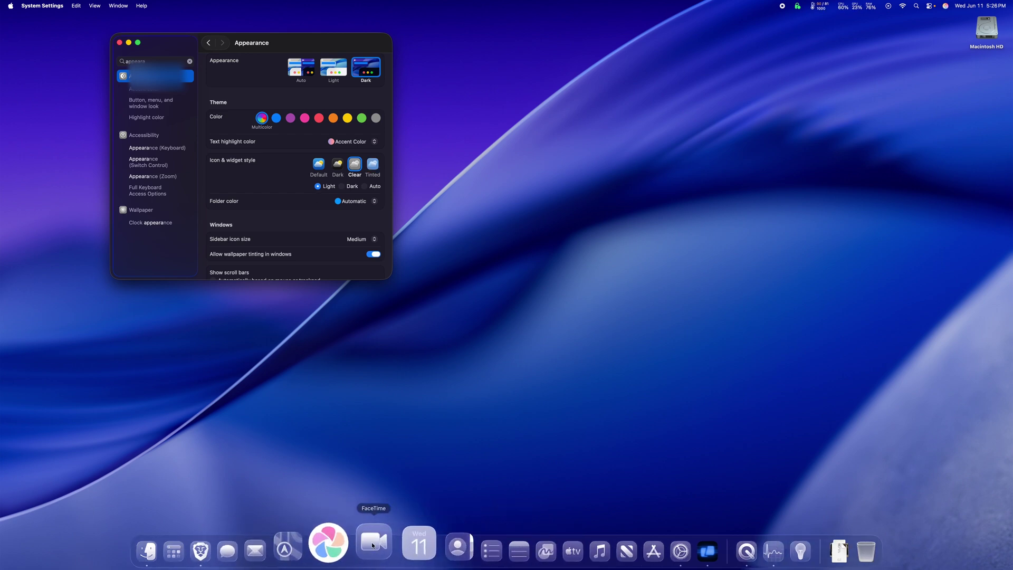
left_click(342, 186)
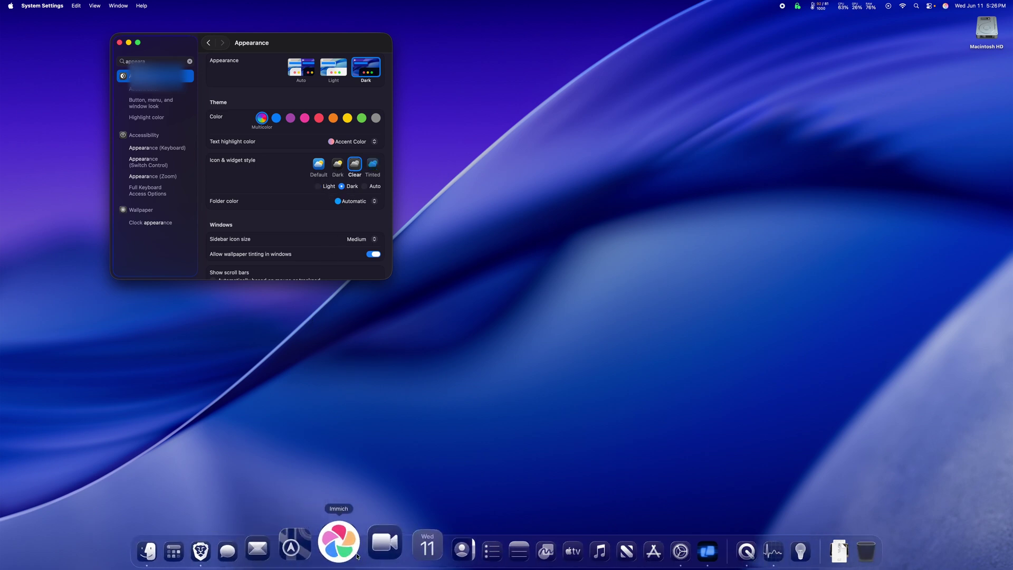
left_click(373, 164)
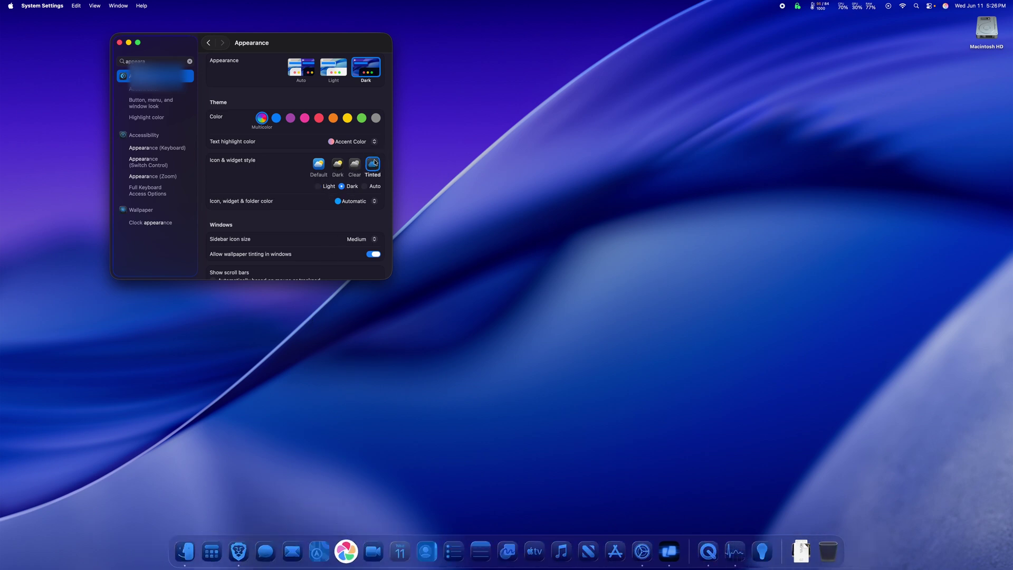
left_click(318, 186)
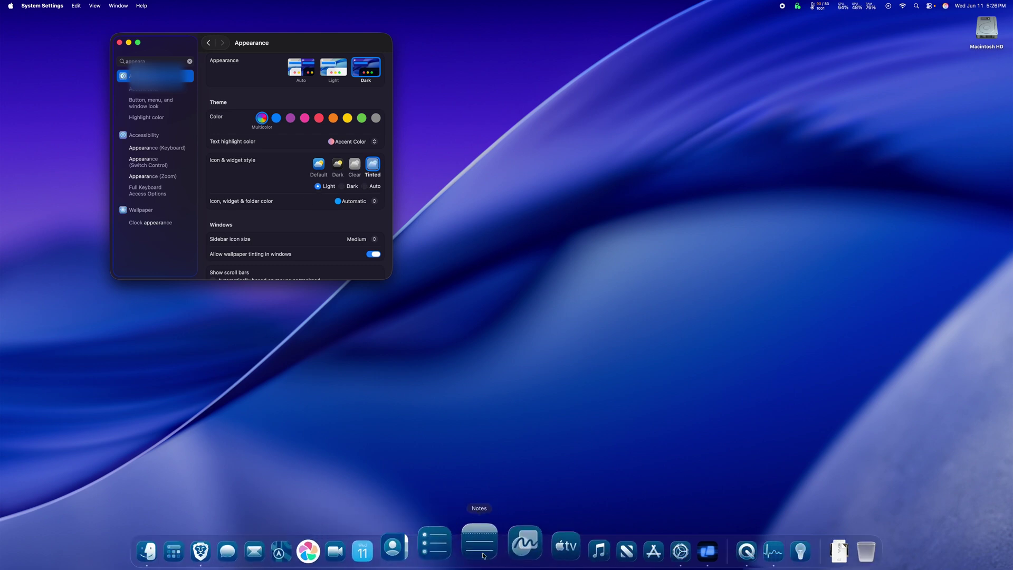
left_click(342, 187)
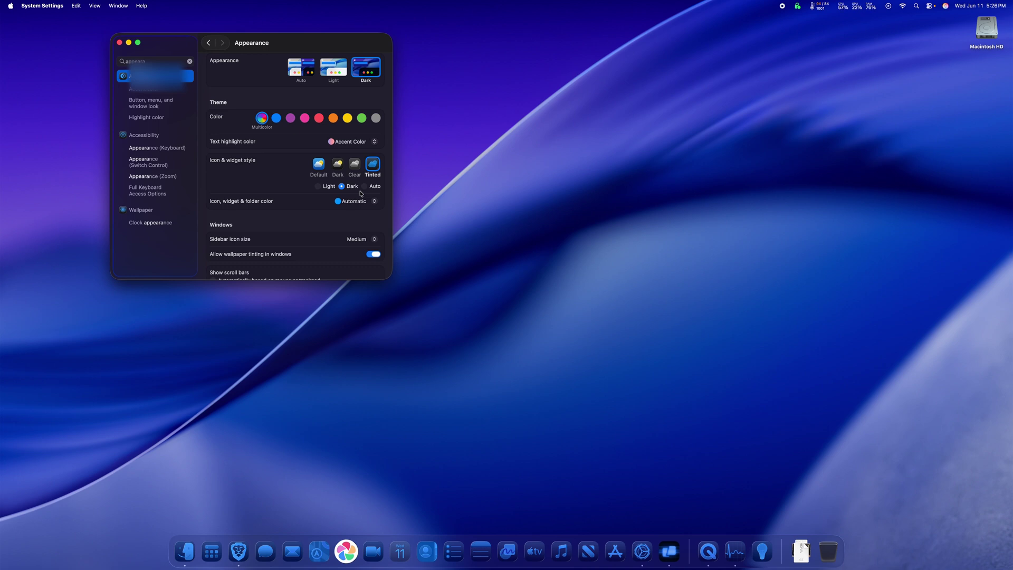
left_click(354, 164)
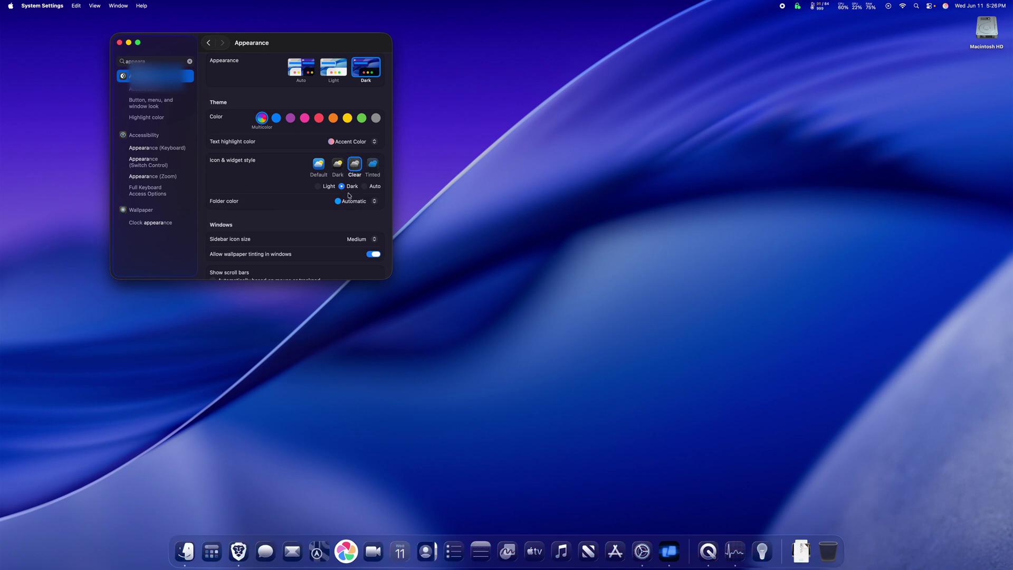
Try a custom folder colour, return Folder color to Automatic, and clear the settings search
left_click(374, 202)
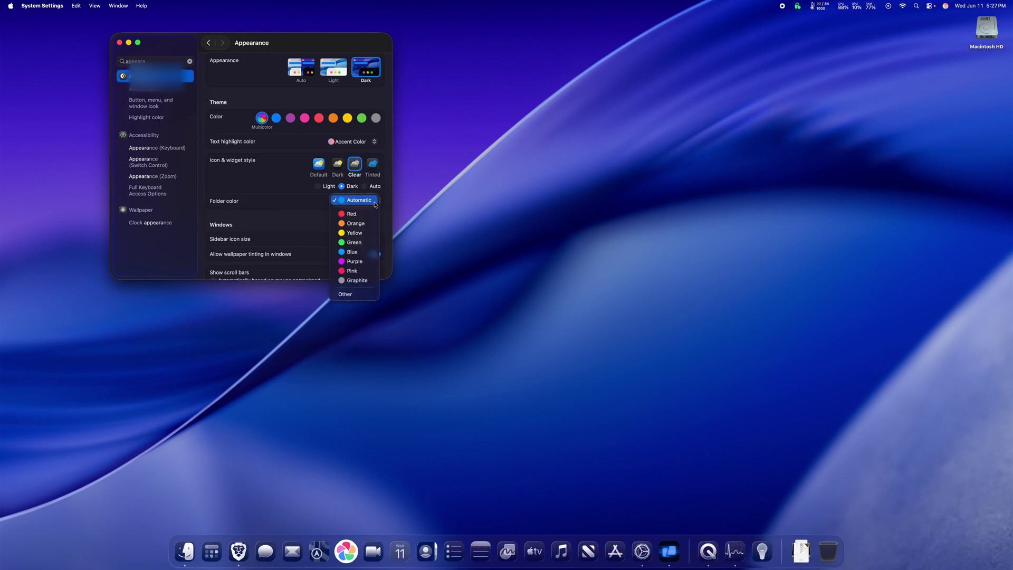
left_click(351, 298)
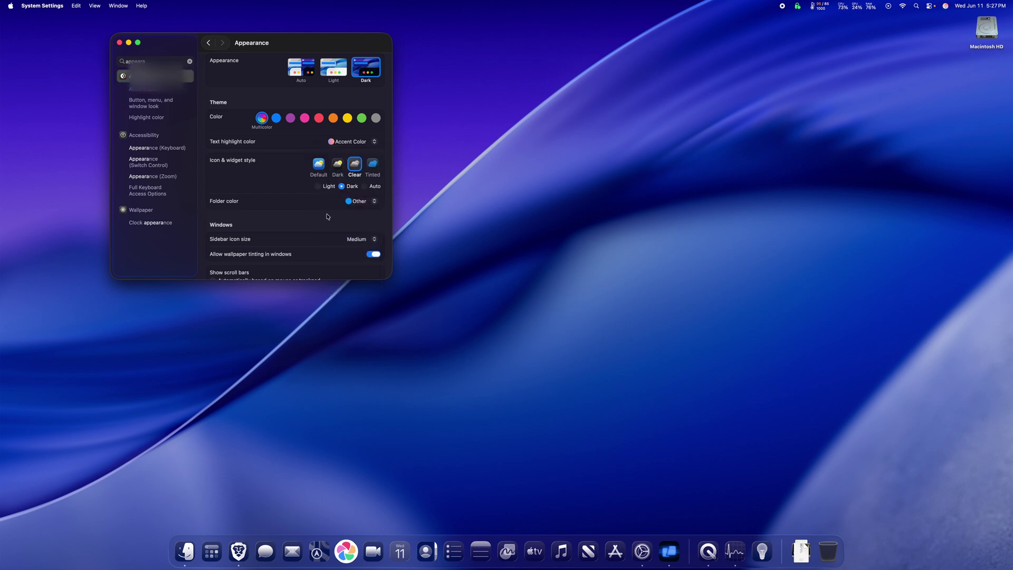
left_click(368, 203)
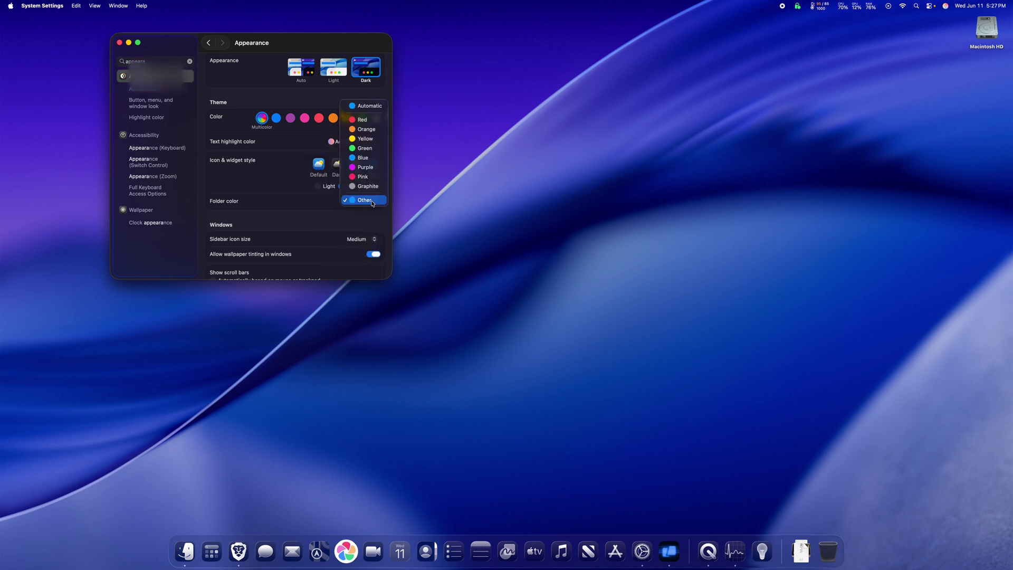
left_click(380, 106)
scroll(378, 177, "down", 3)
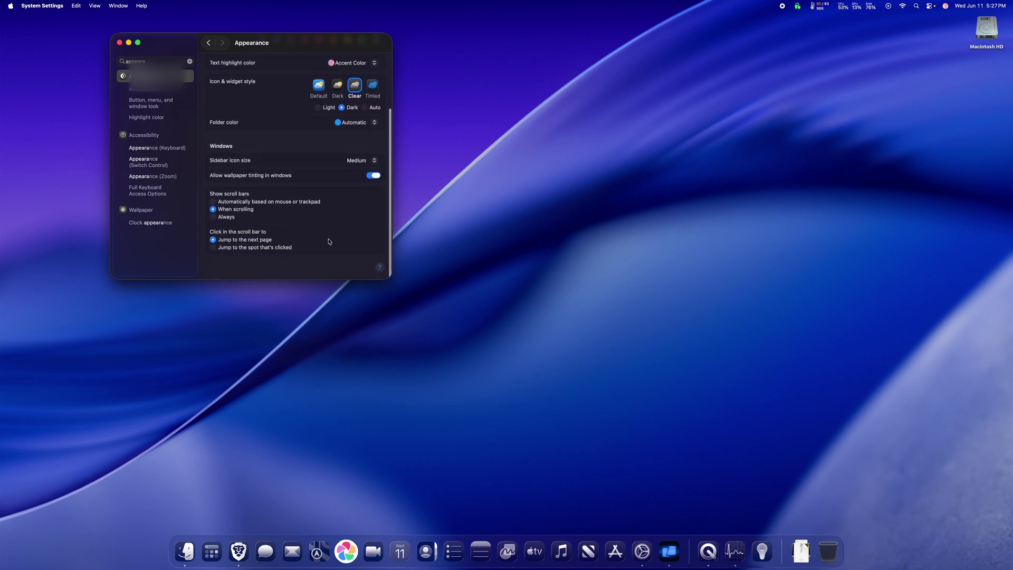
left_click(154, 90)
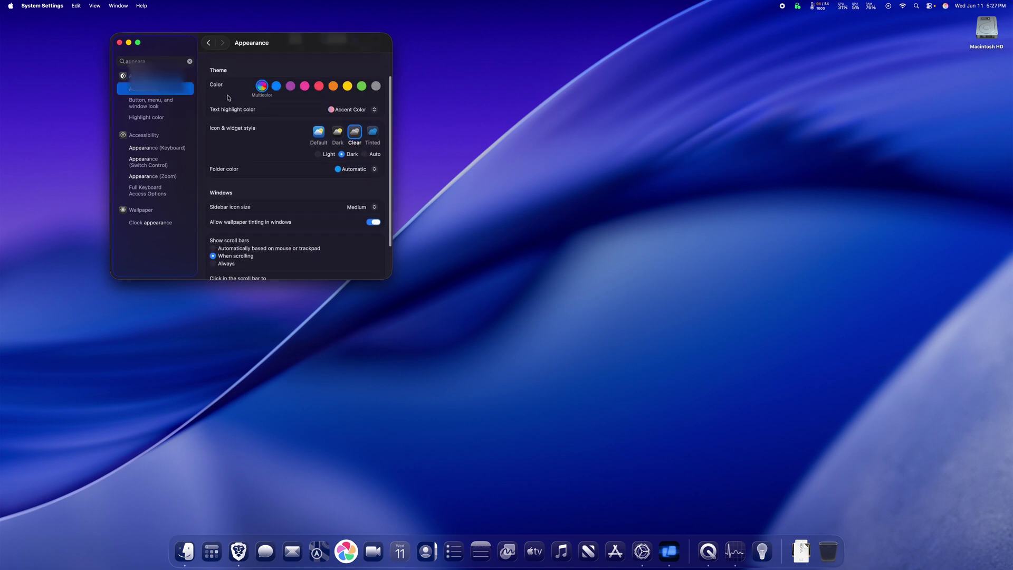
left_click(190, 62)
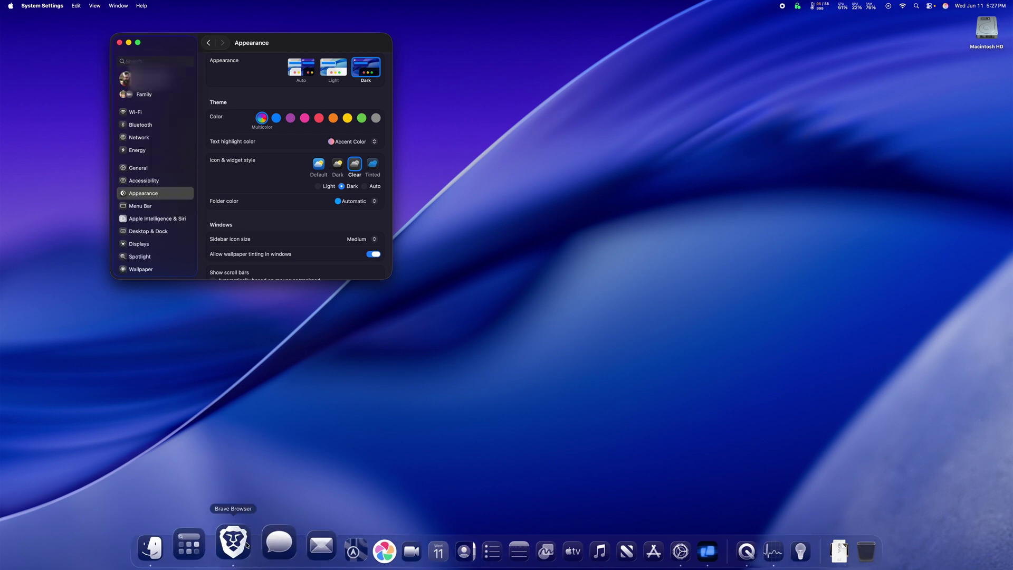
Open Documents in Finder and show Get Info for the Blackmagic Design folder
left_click(177, 546)
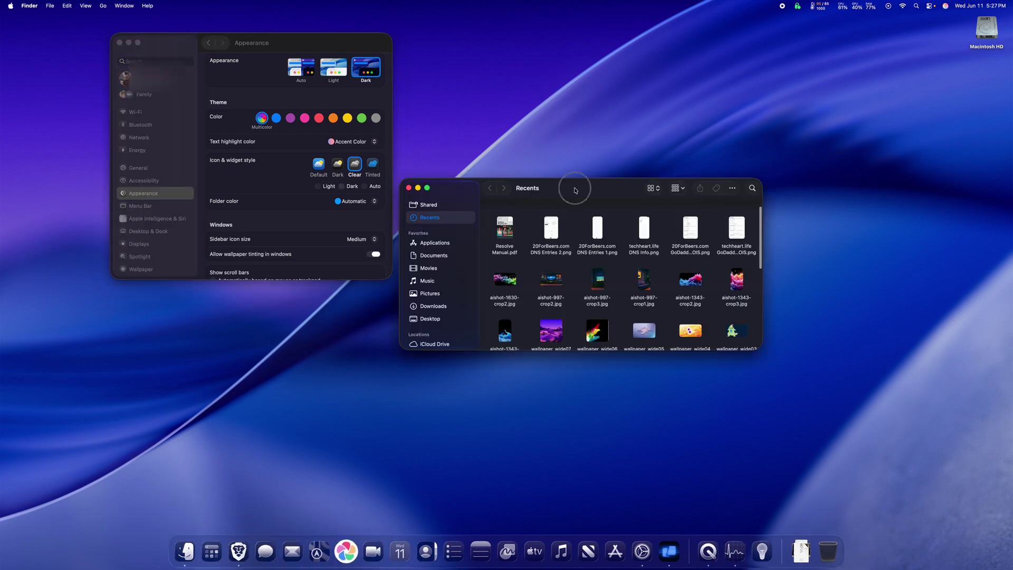
left_click_drag(578, 188, 632, 131)
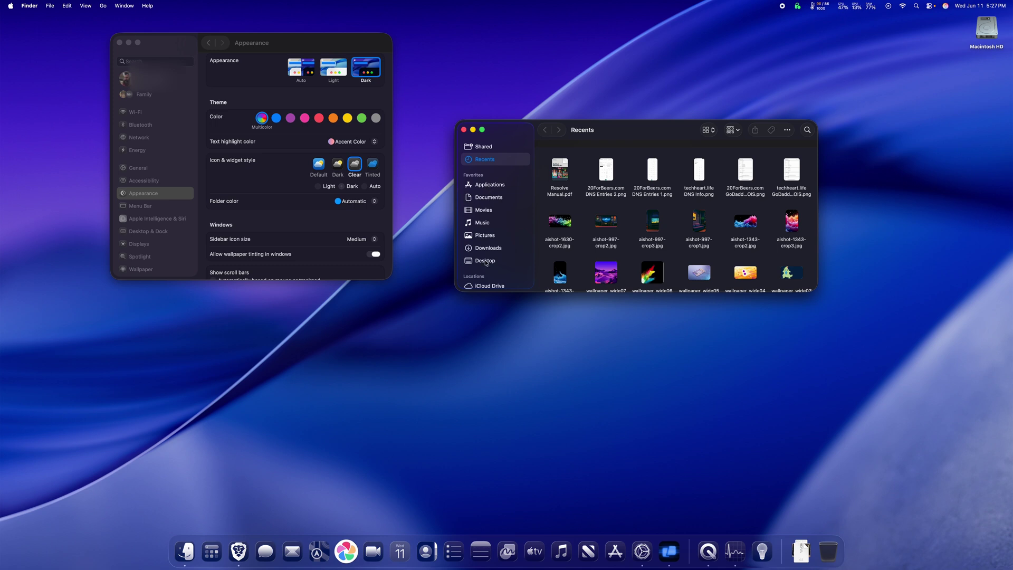
left_click(489, 185)
left_click(489, 198)
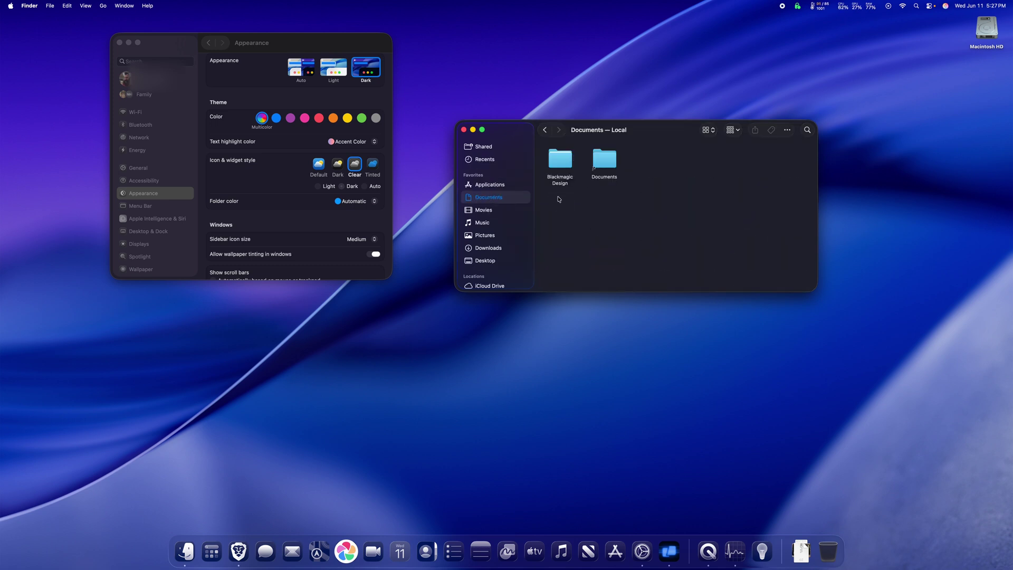
right_click(562, 166)
left_click(586, 194)
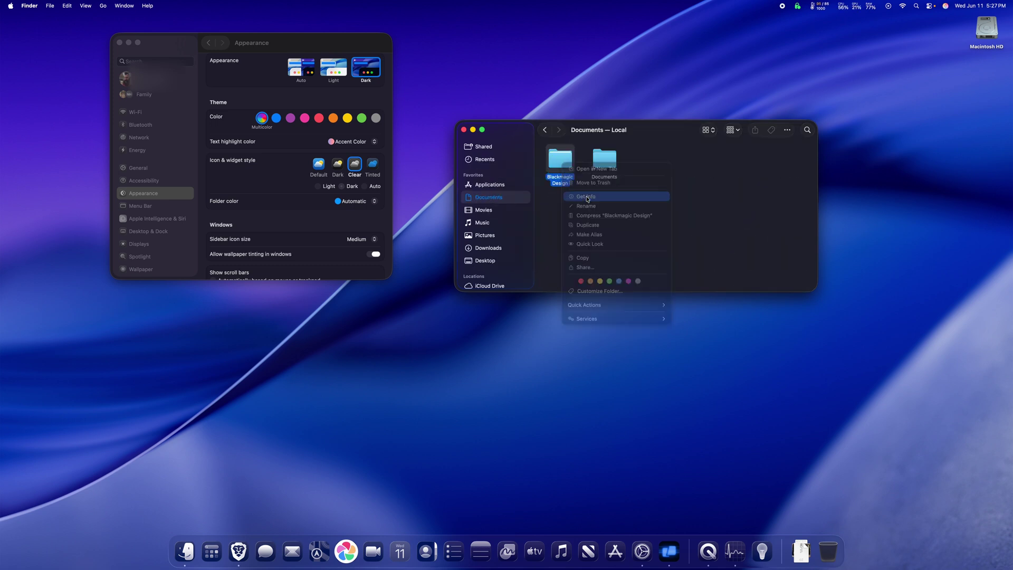
left_click_drag(61, 27, 898, 99)
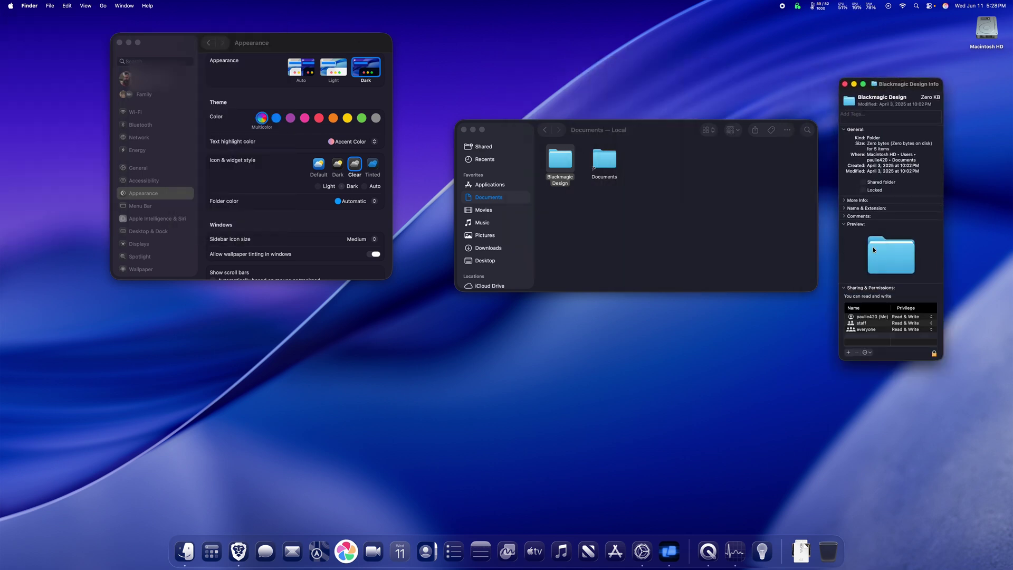
Customize the folder icon with red, then orange, and person and lungs symbols, then remove the symbol
right_click(570, 158)
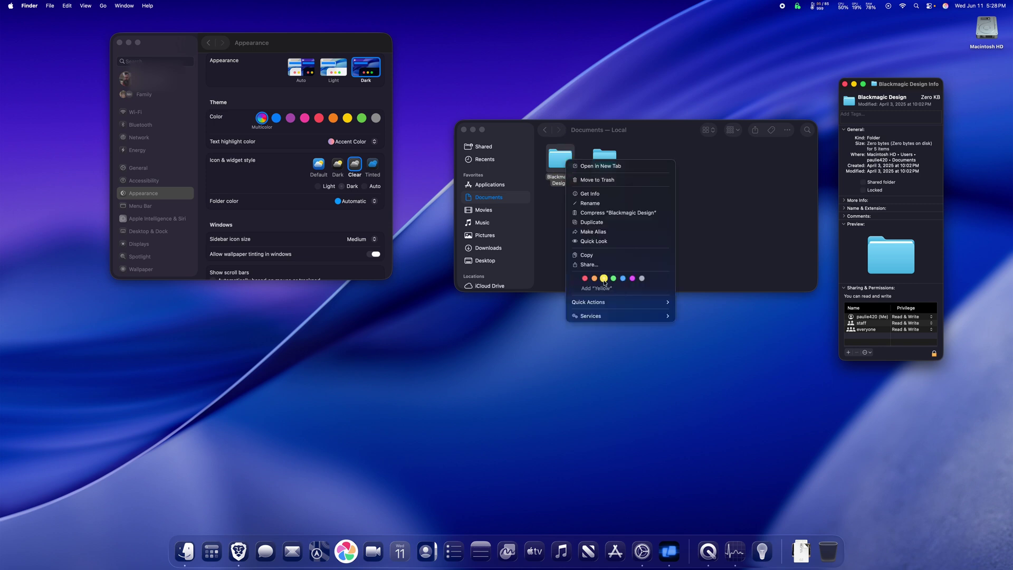
left_click(594, 293)
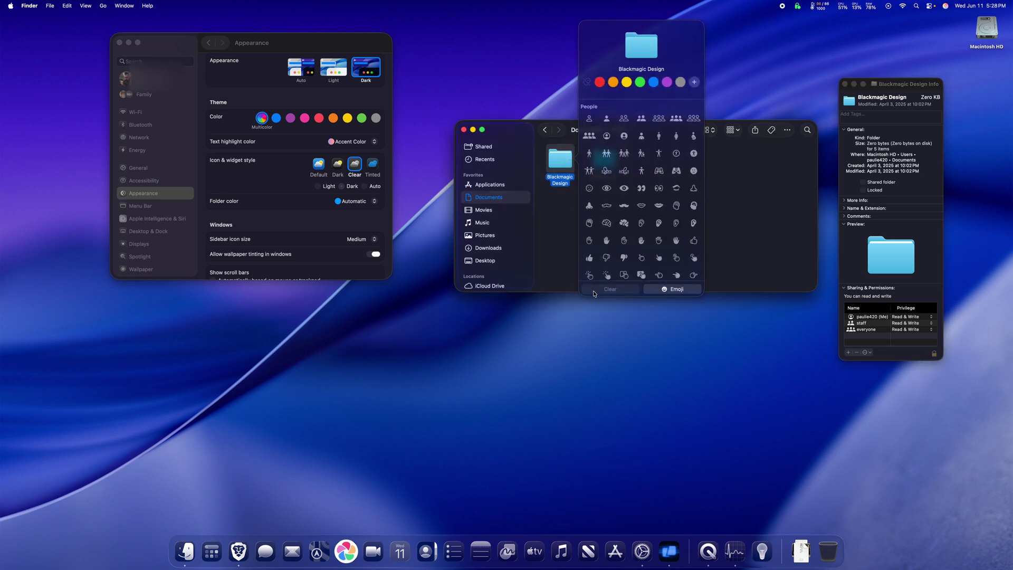
left_click(599, 82)
left_click(616, 83)
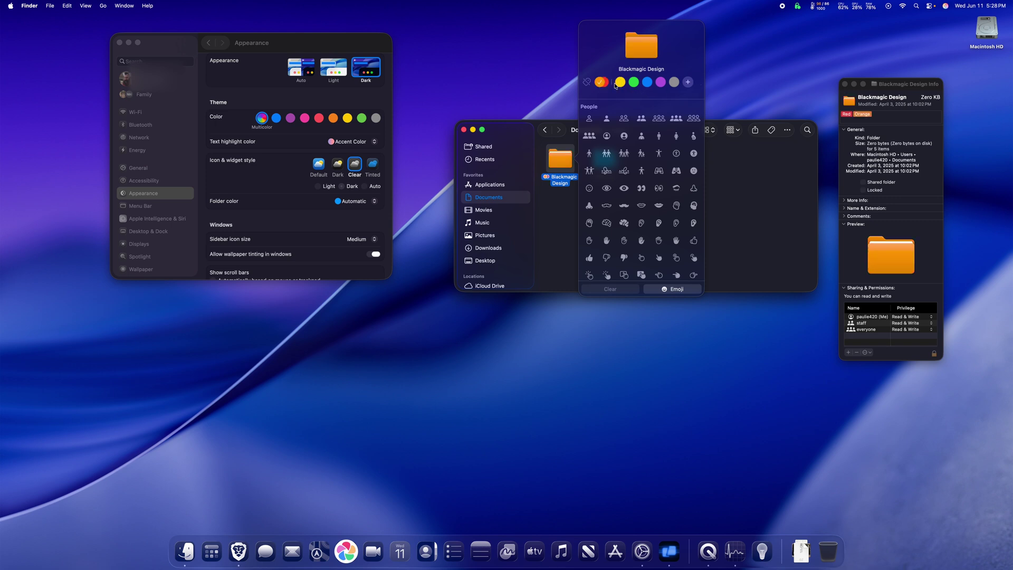
left_click(606, 119)
left_click(677, 153)
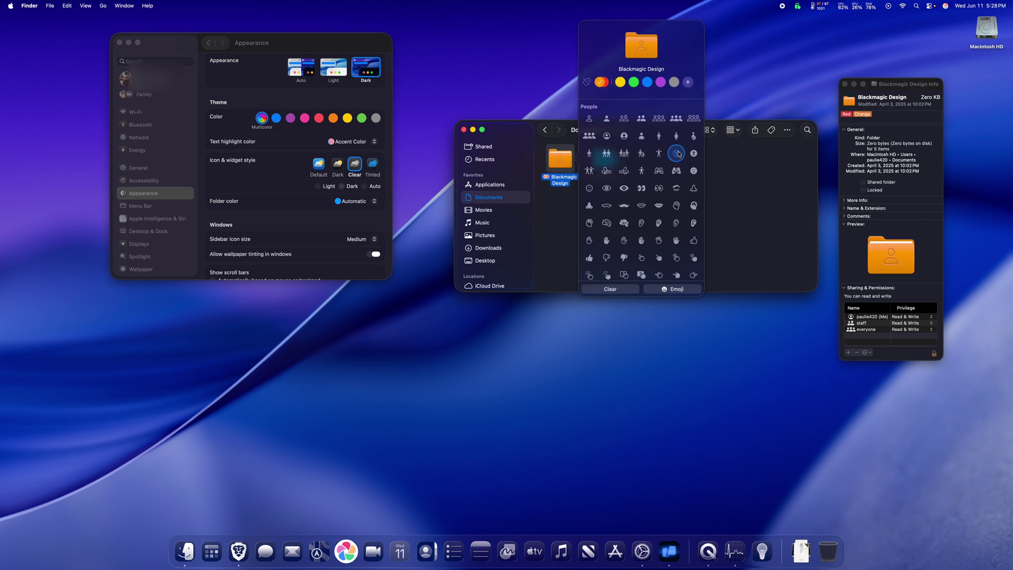
left_click(675, 170)
left_click(616, 289)
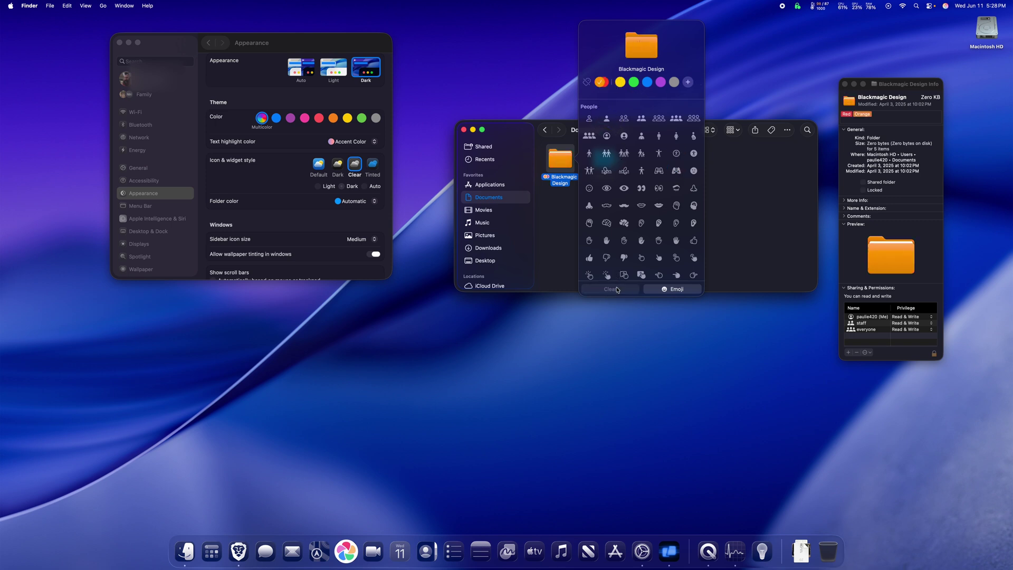
Try Blue, Orange and Green tags, clear all tags, and close the Finder and Info windows
left_click(587, 82)
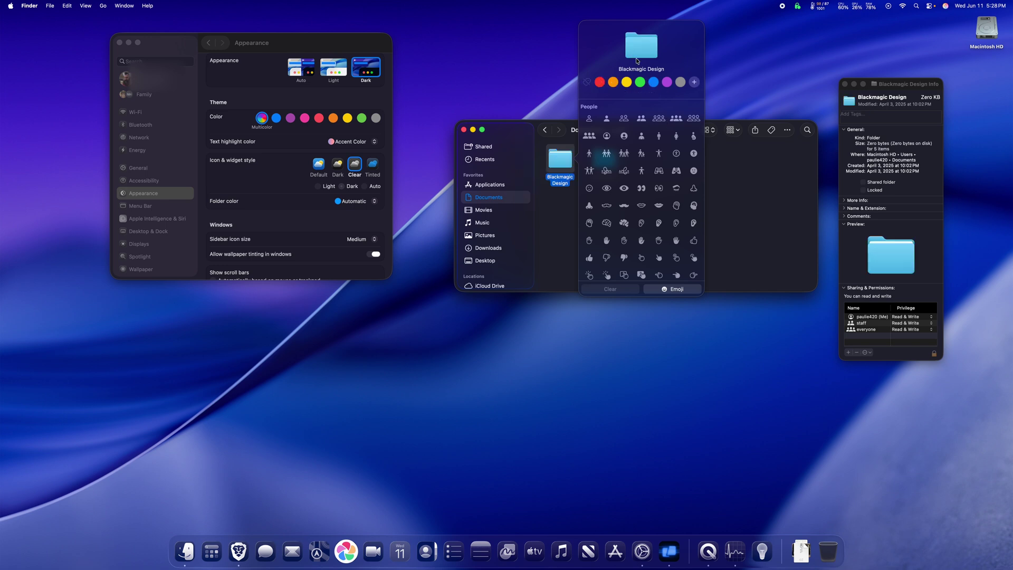
left_click(653, 82)
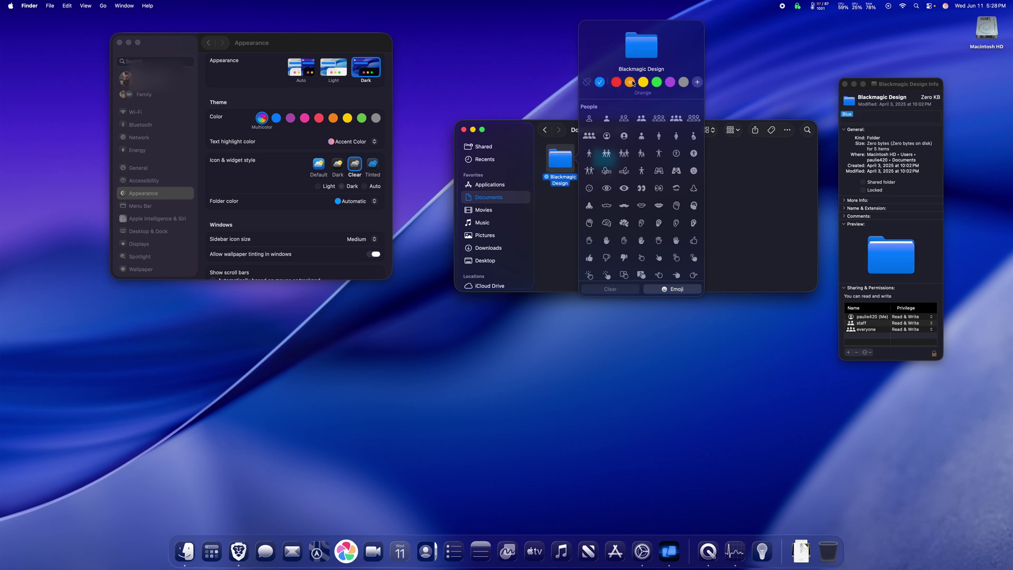
left_click(630, 82)
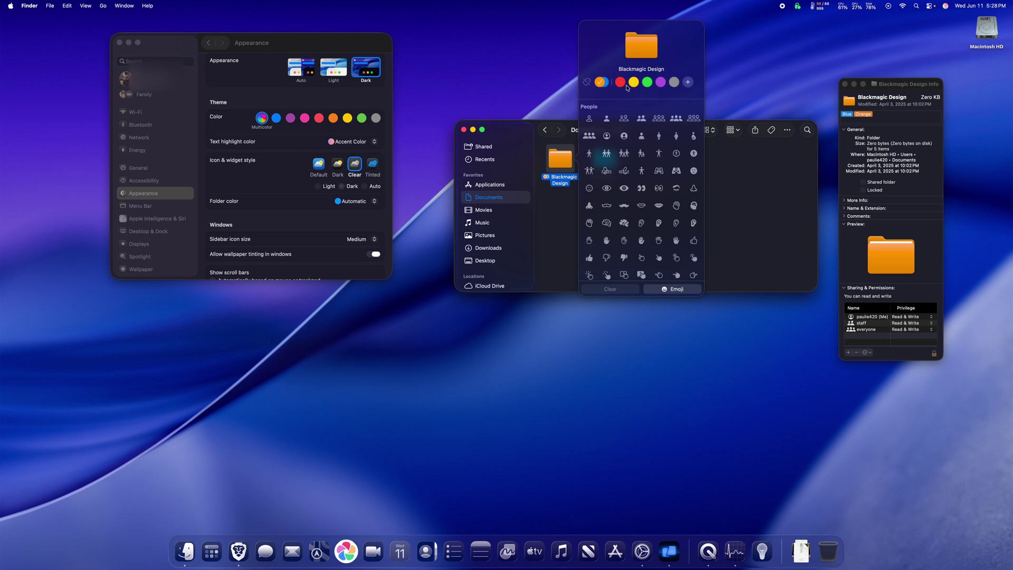
left_click(647, 82)
left_click(603, 81)
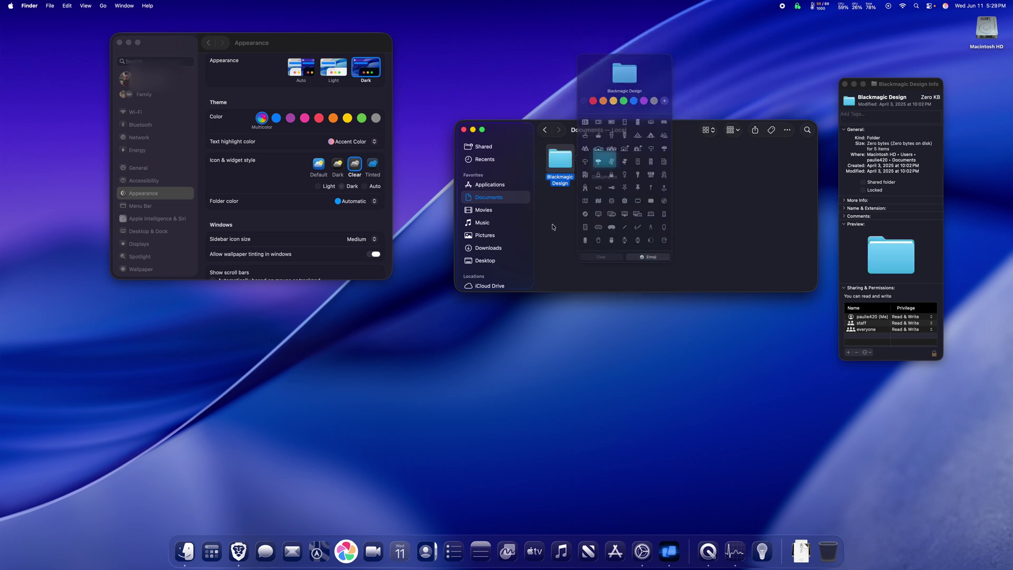
left_click(580, 237)
scroll(508, 246, "down", 5)
scroll(508, 245, "up", 5)
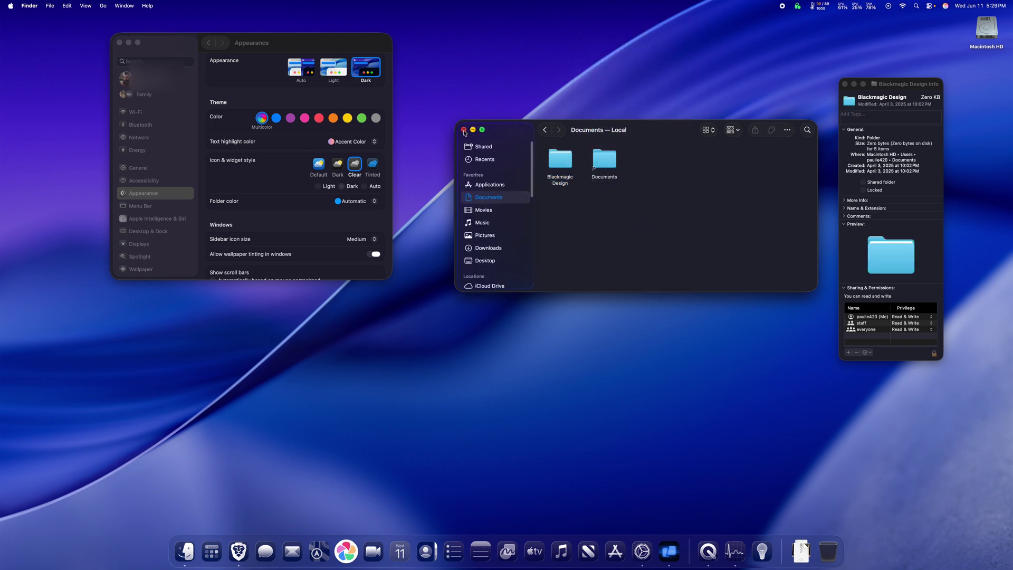
left_click(463, 129)
left_click(845, 84)
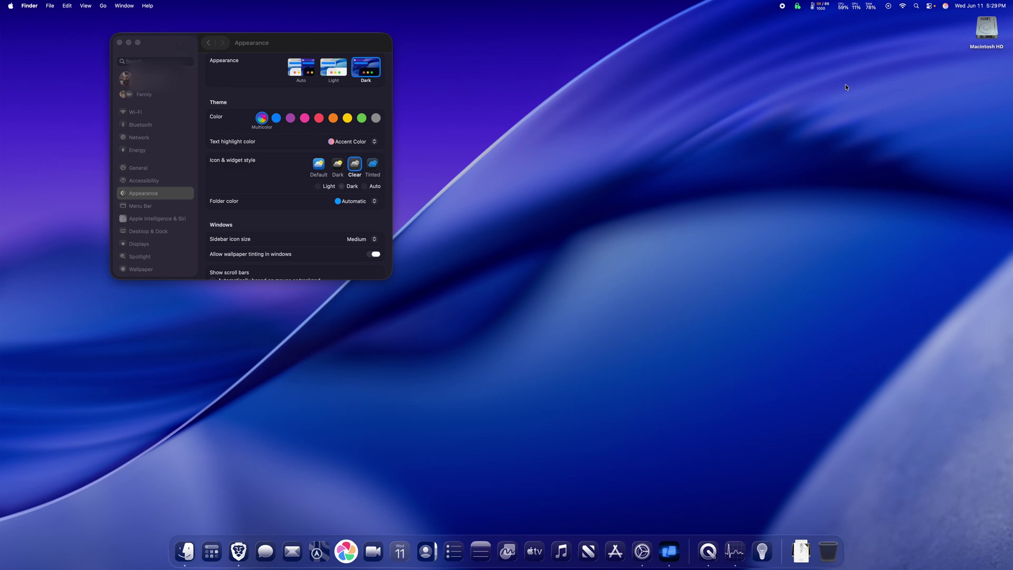
Restore the Apple Developer Brave window and move it to the right half
right_click(238, 551)
left_click(282, 407)
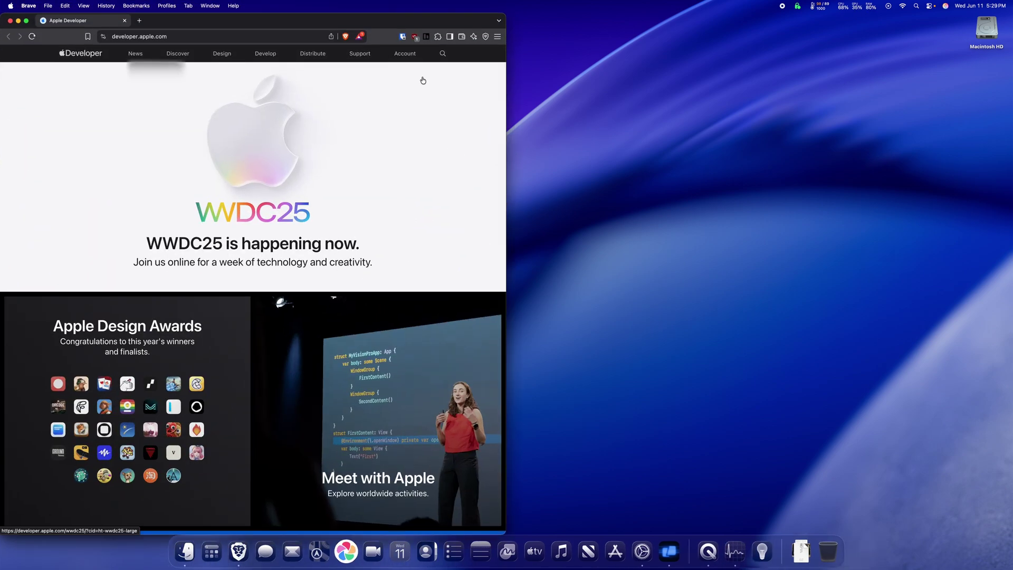
left_click_drag(327, 10, 1007, 160)
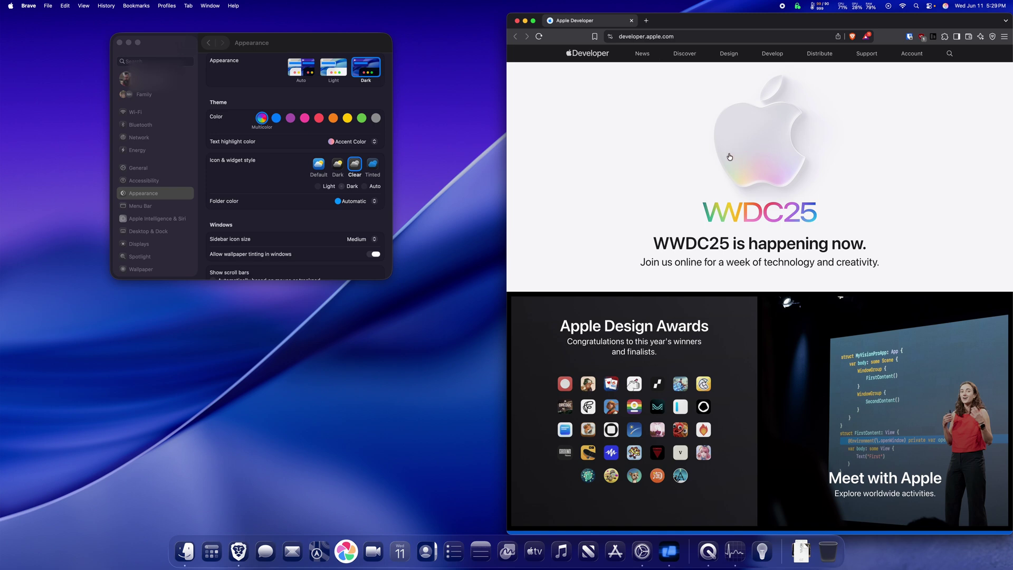
Search 'whats new in macOS 2', open the Tahoe 26 Newsroom article, and advance its carousel to image three
left_click(699, 35)
type("whats new in")
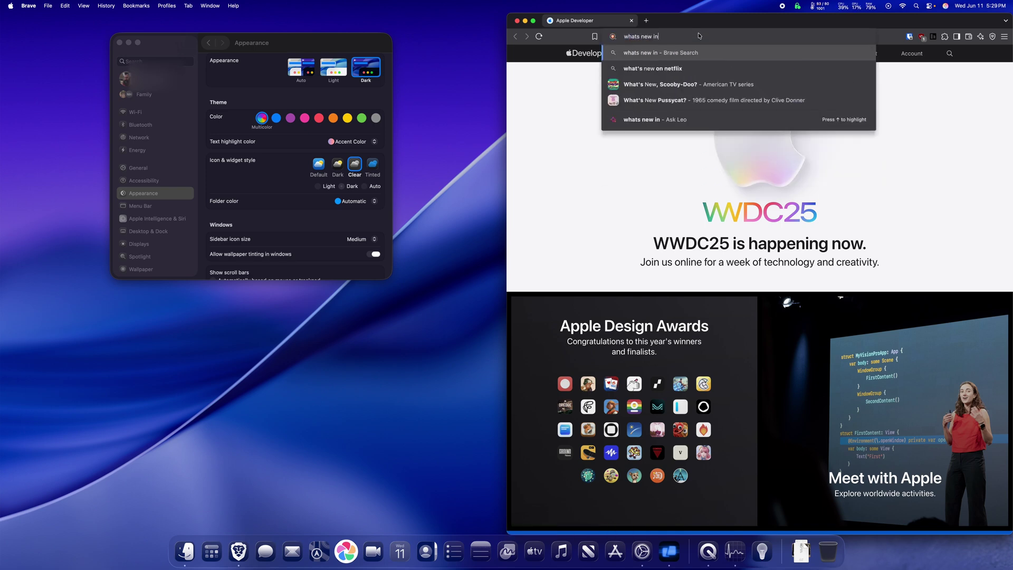
type(" macOS 2")
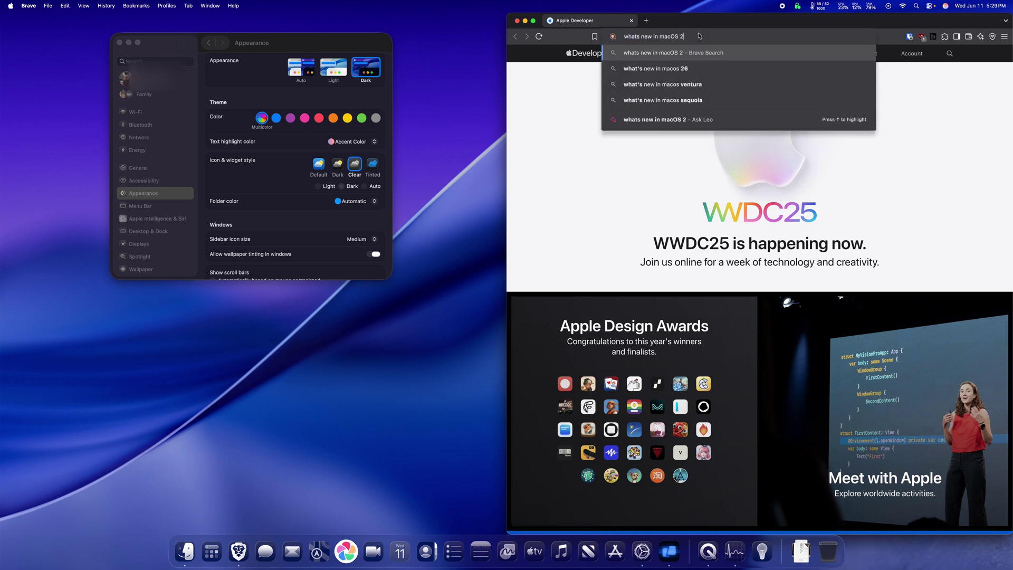
key("Return")
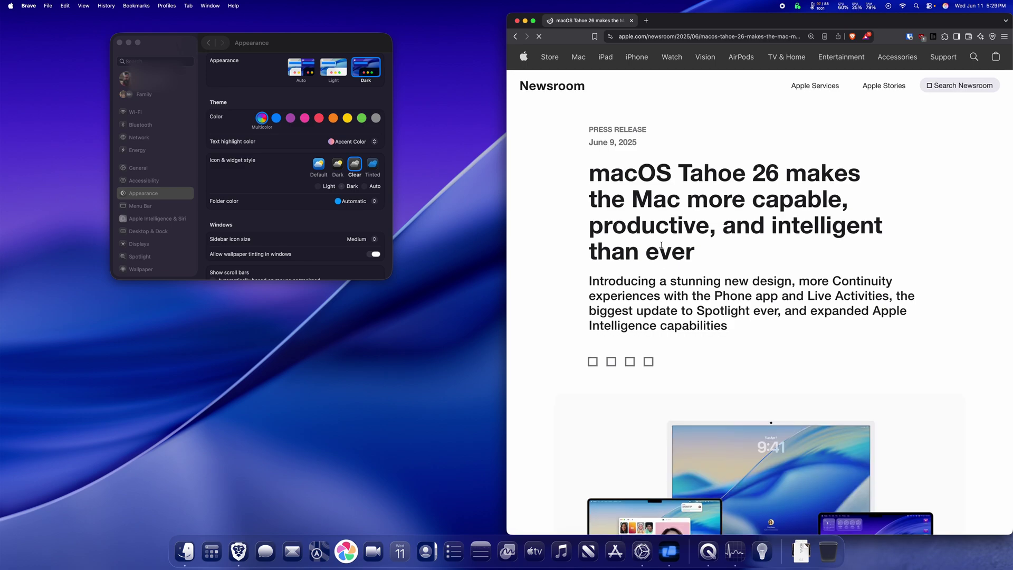
scroll(628, 229, "down", 10)
scroll(662, 248, "down", 20)
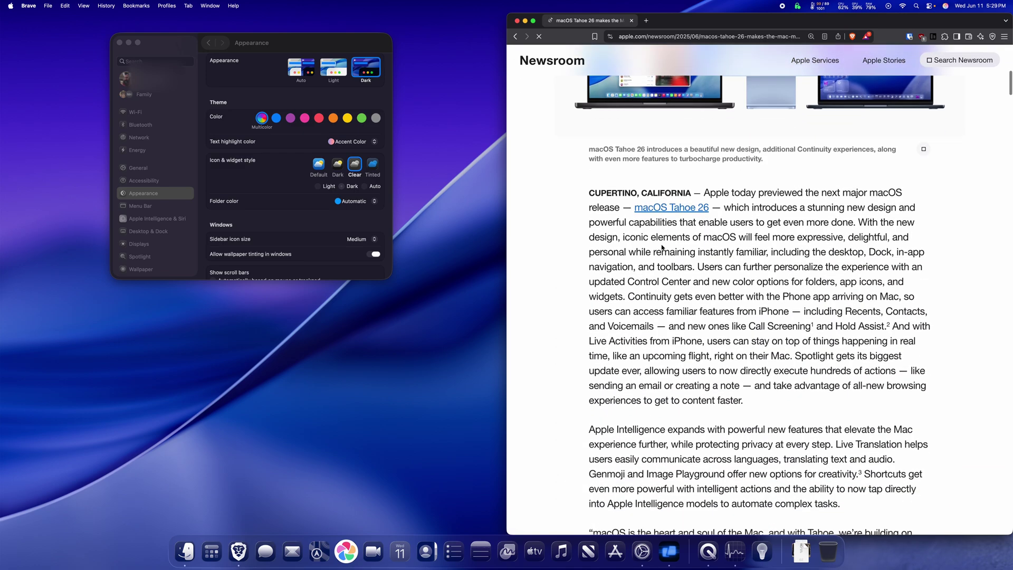
scroll(661, 247, "down", 3)
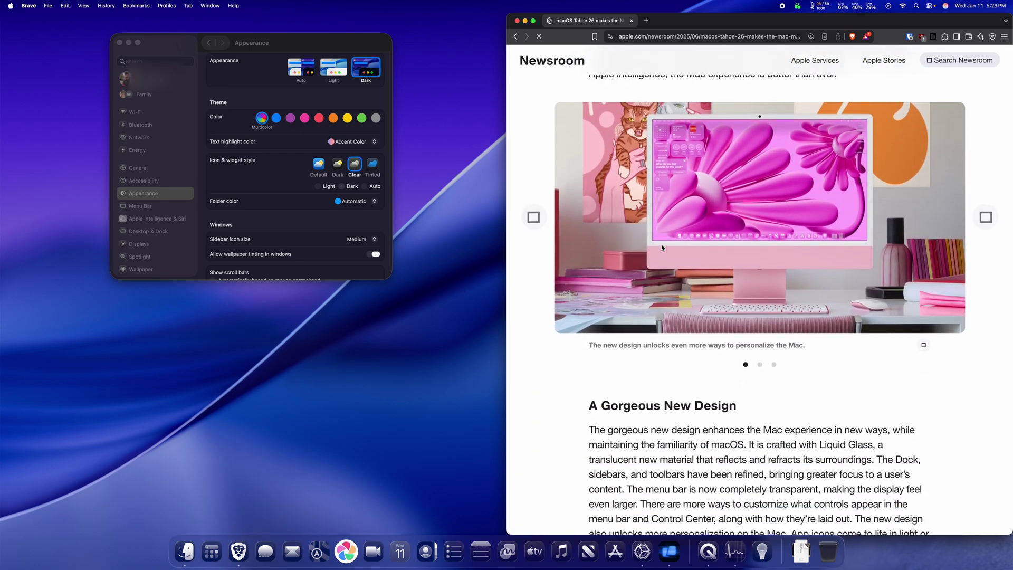
scroll(746, 280, "up", 1)
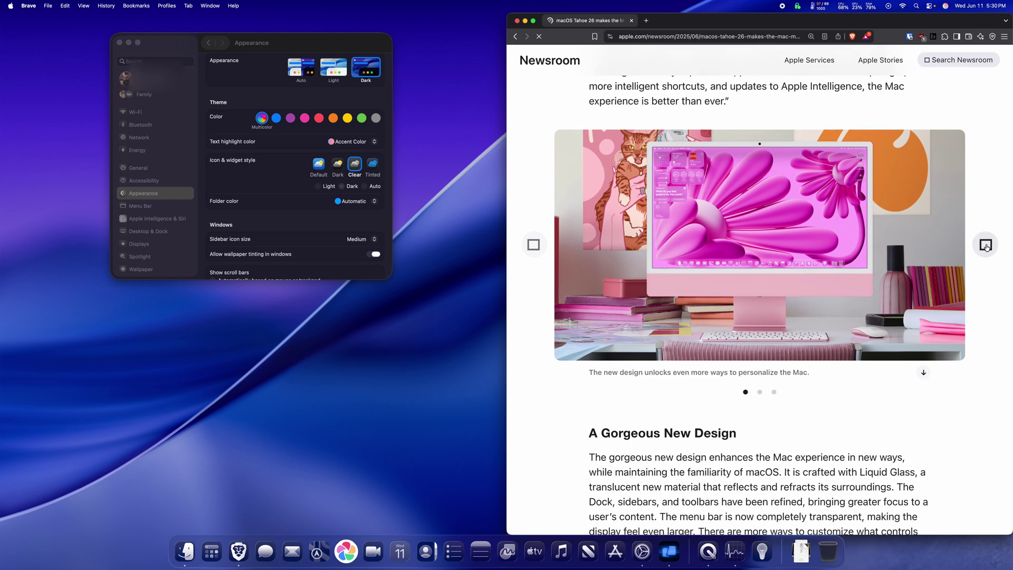
left_click(986, 245)
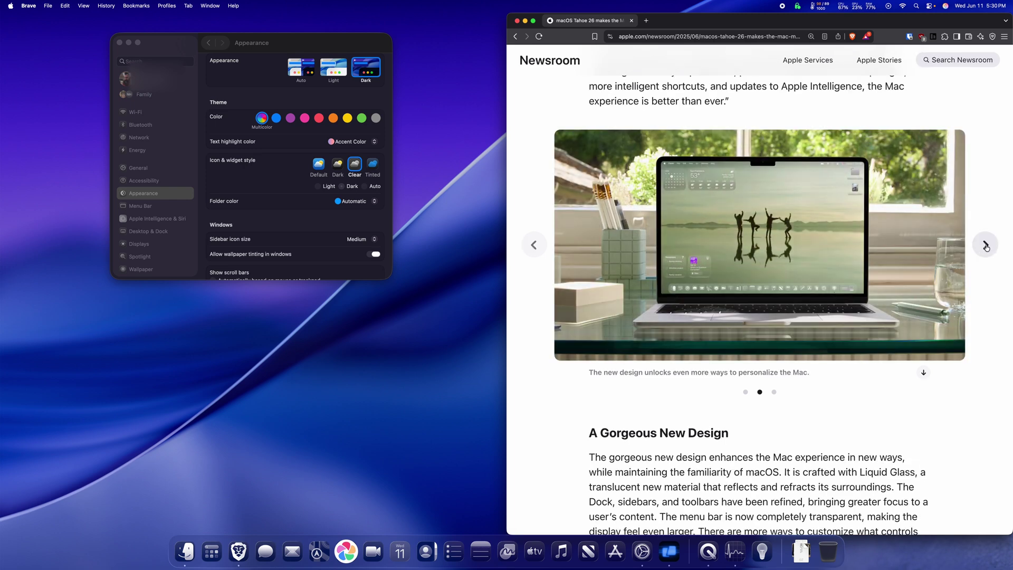
left_click(985, 245)
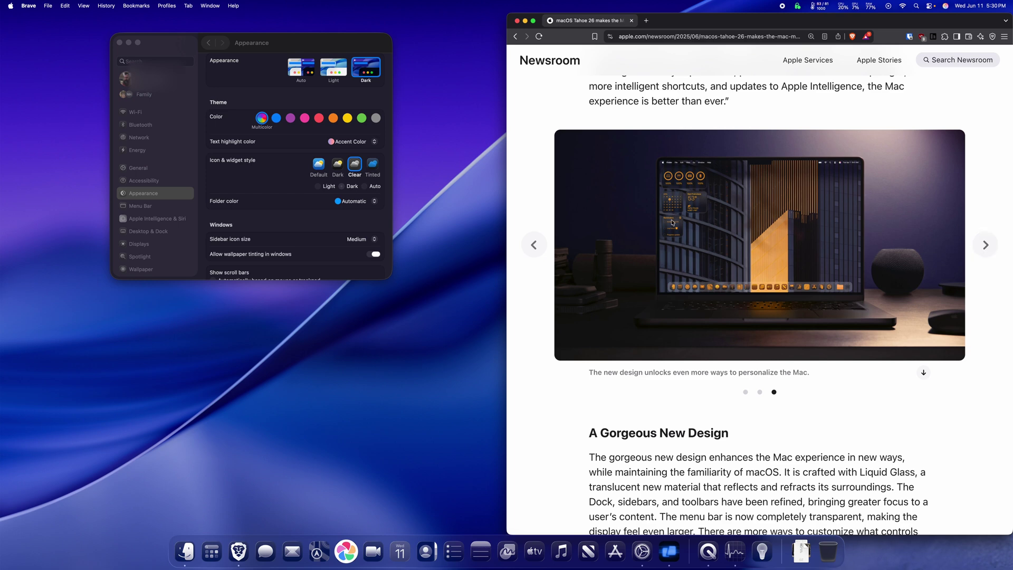
Reveal the empty desktop, bring the windows back, then launch Immich from the Dock
left_click(422, 317)
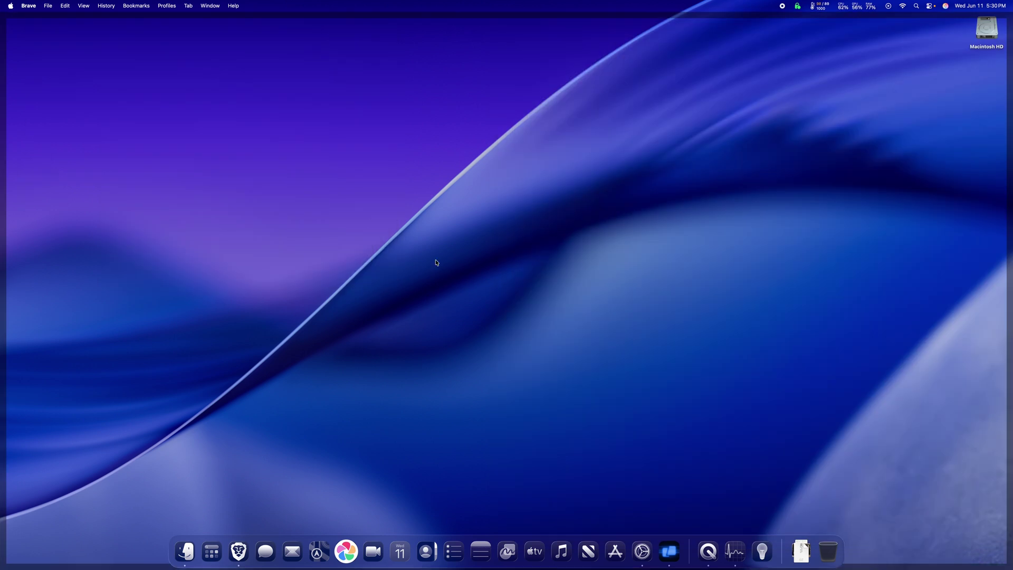
left_click(458, 232)
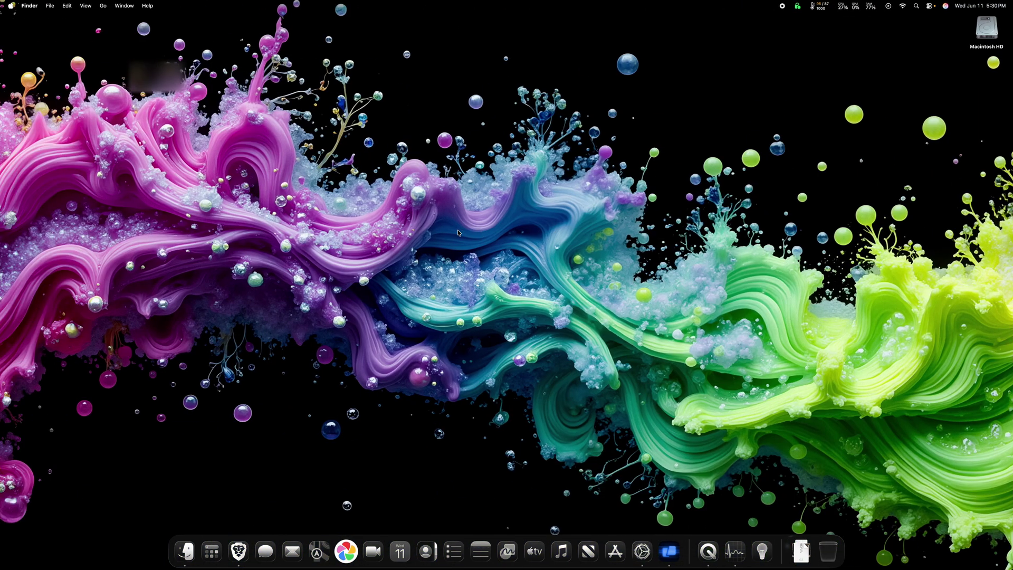
left_click(341, 550)
Add the Seattle weather widget from Notification Center to the desktop and move it bottom-left
left_click(982, 5)
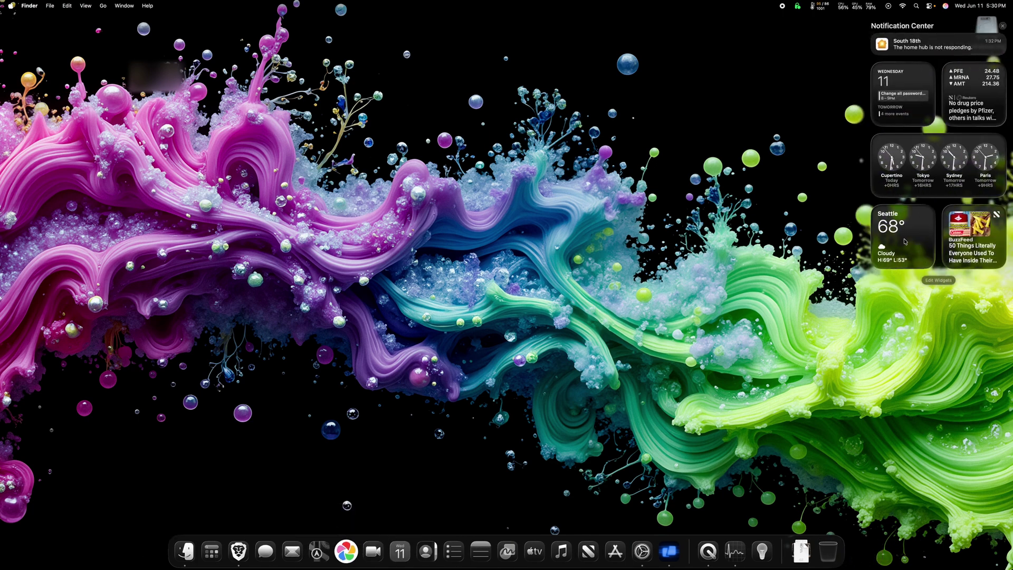
left_click(938, 280)
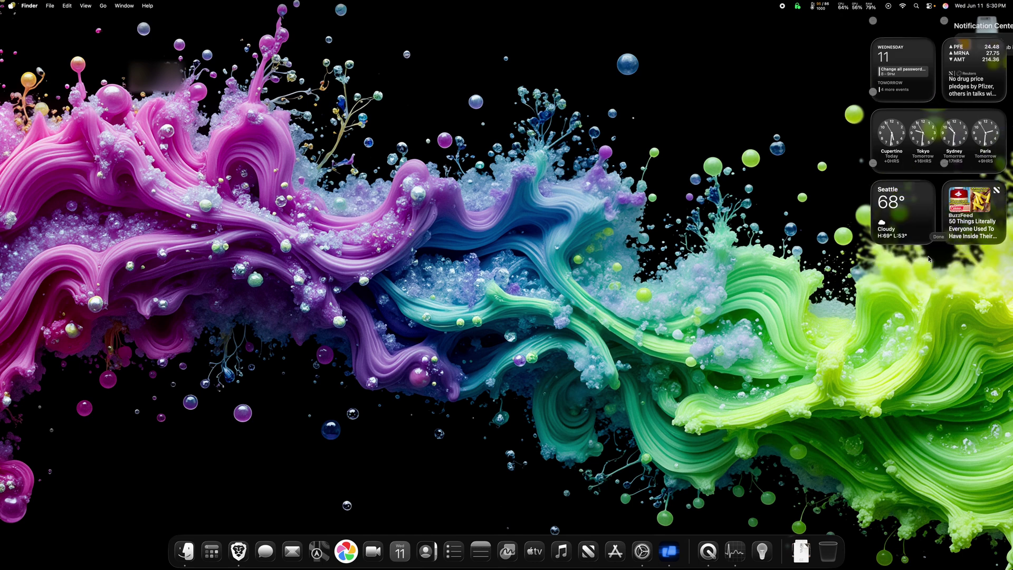
left_click_drag(901, 193, 59, 164)
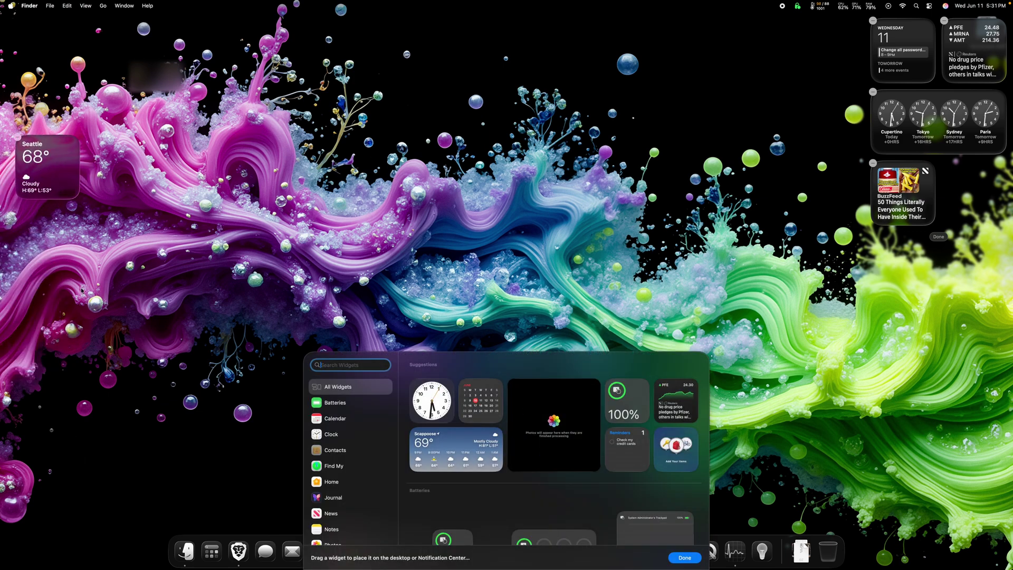
left_click(776, 268)
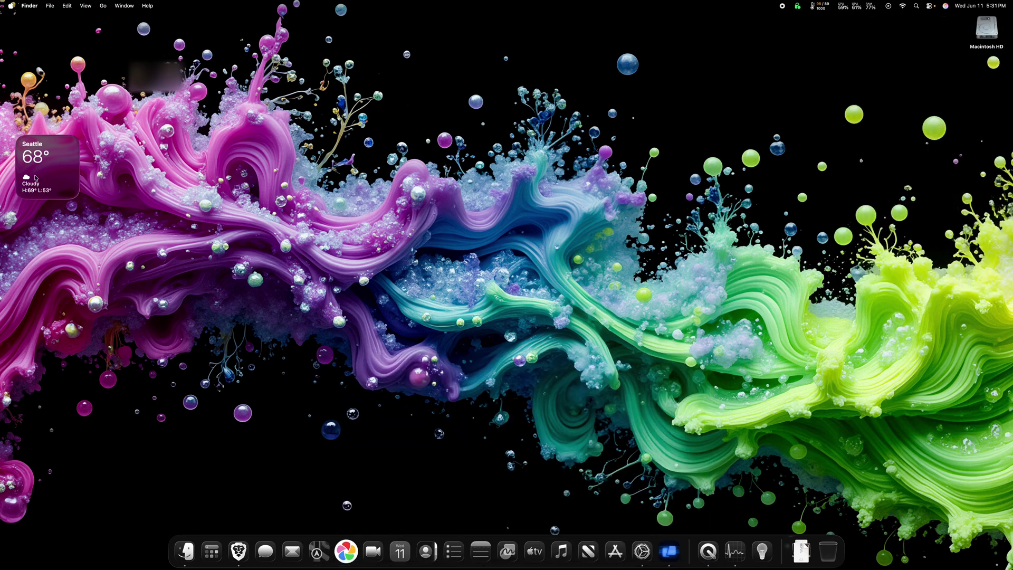
key("ctrl+Right")
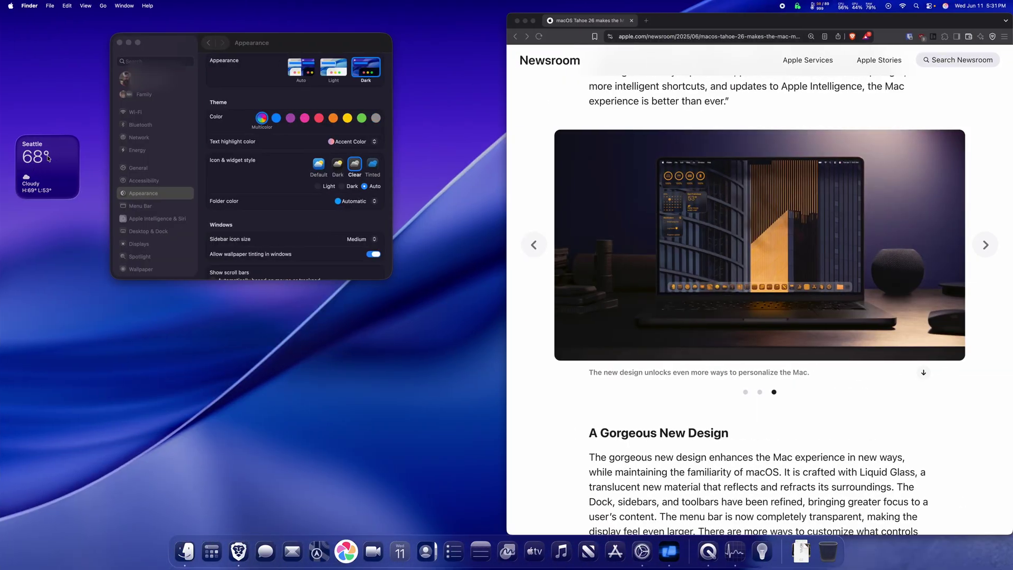
key("ctrl+Left")
left_click_drag(45, 167, 54, 501)
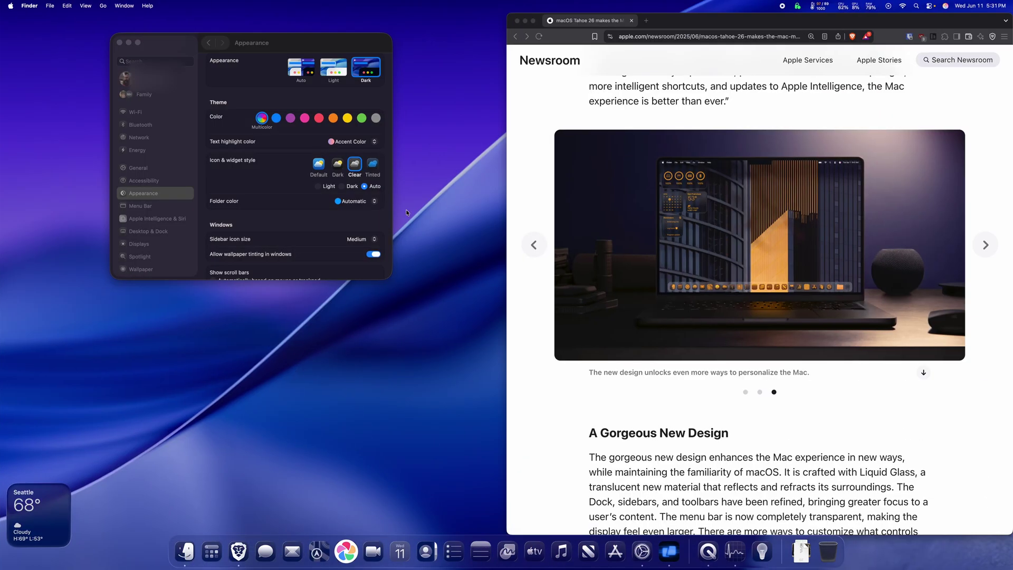
Scroll to the Continuity section and advance the carousel past Control Center to the Music app slide
scroll(840, 378, "down", 5)
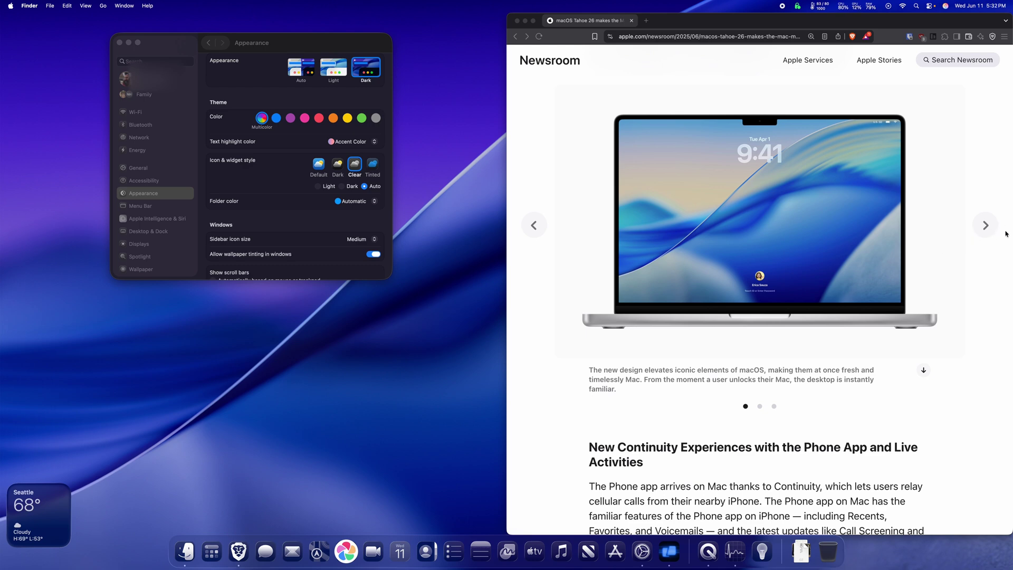
left_click(985, 225)
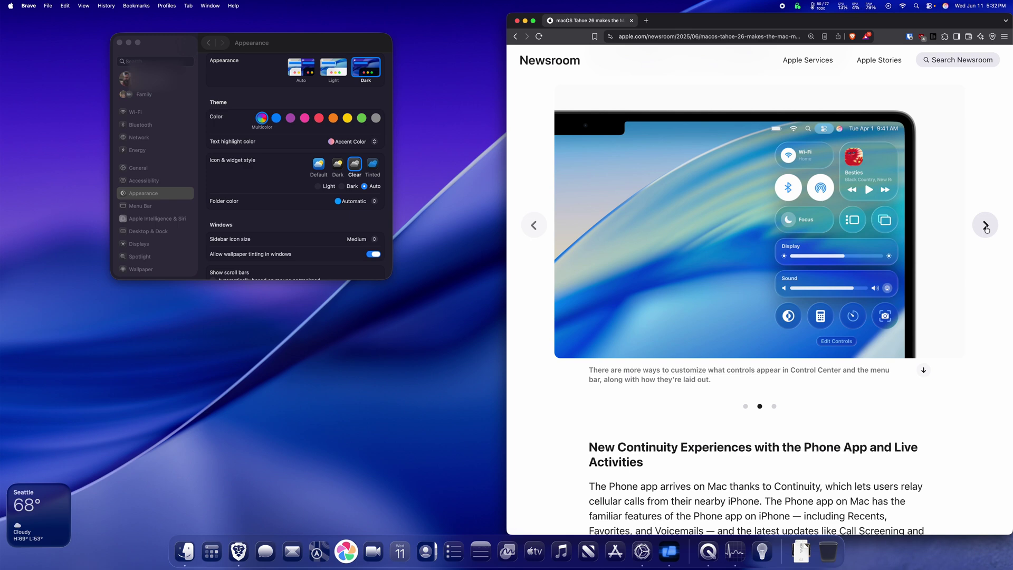
left_click(985, 226)
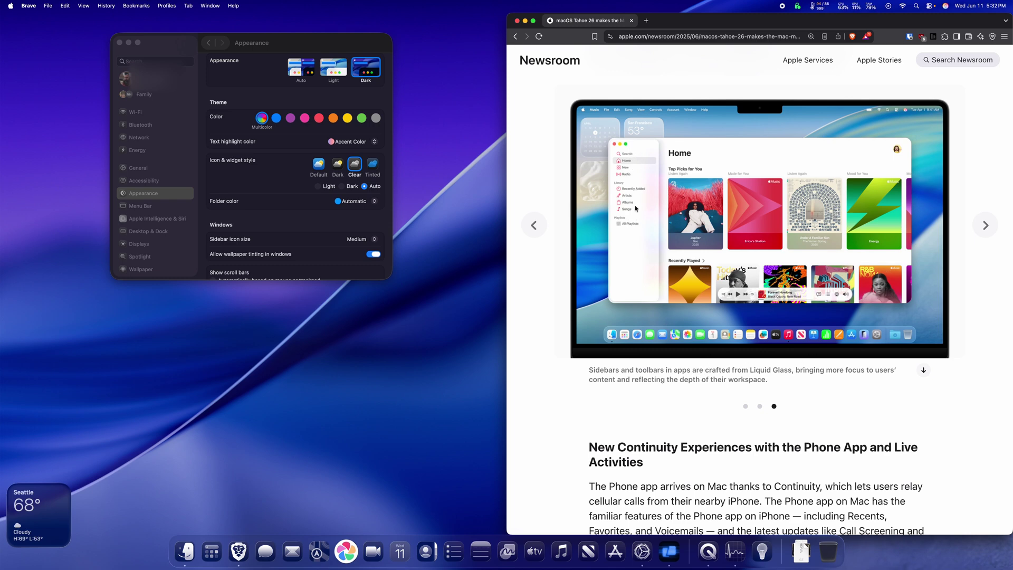
left_click(172, 151)
Go from Bluetooth to the Apple Intelligence & Siri page and scroll through its Apple Intelligence and Siri switches
left_click(140, 124)
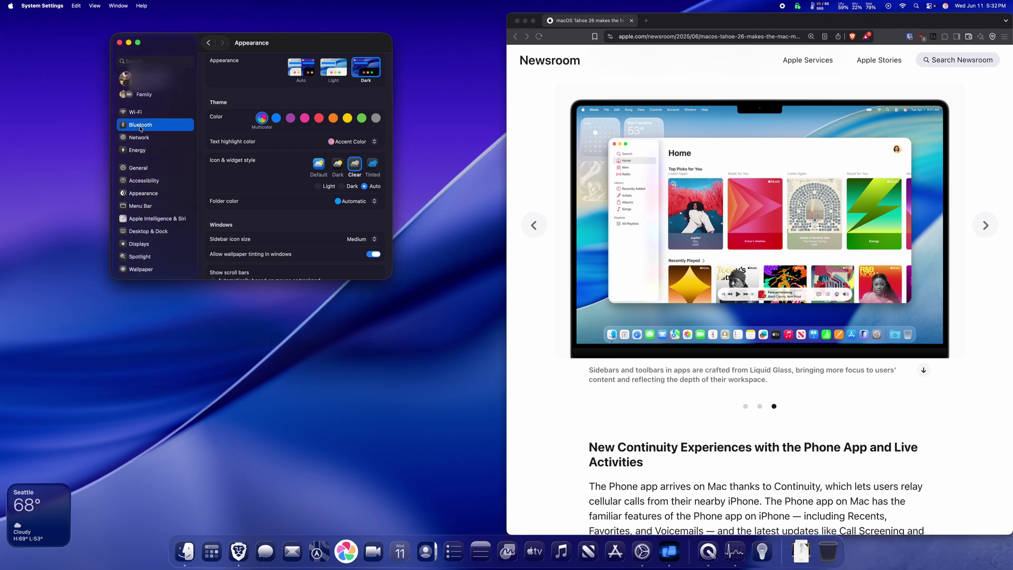
left_click(151, 218)
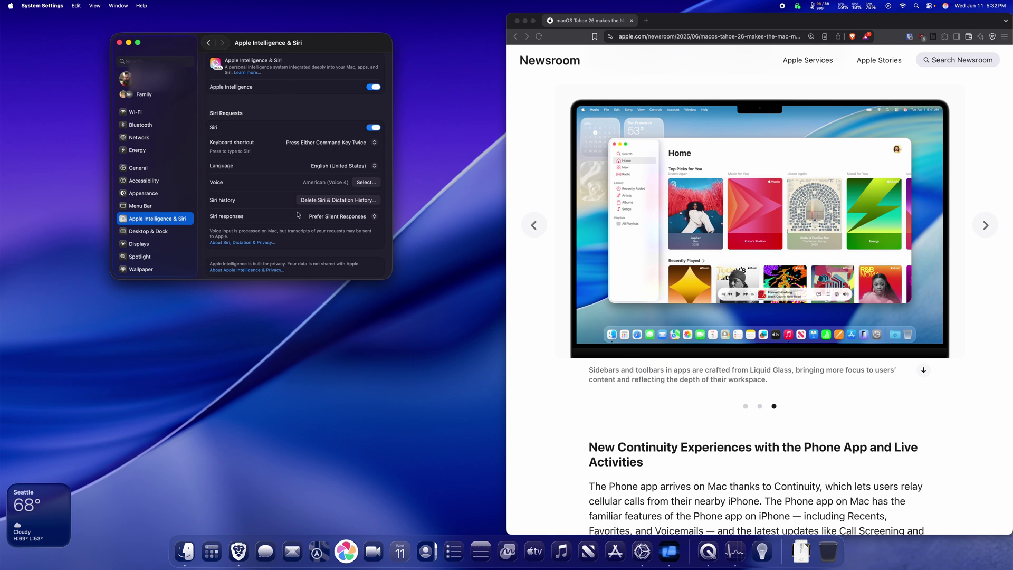
scroll(763, 278, "down", 10)
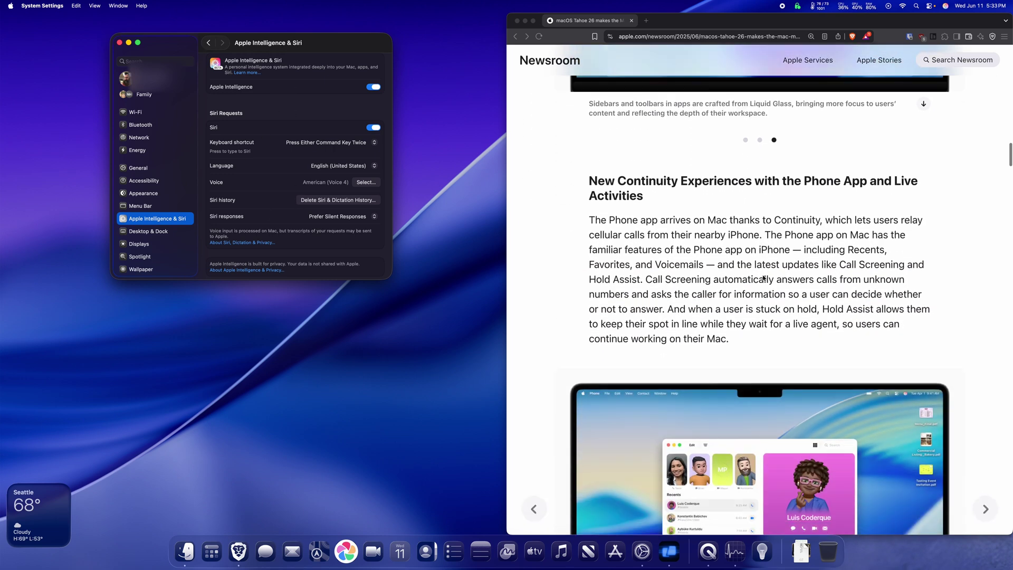
scroll(763, 278, "down", 1)
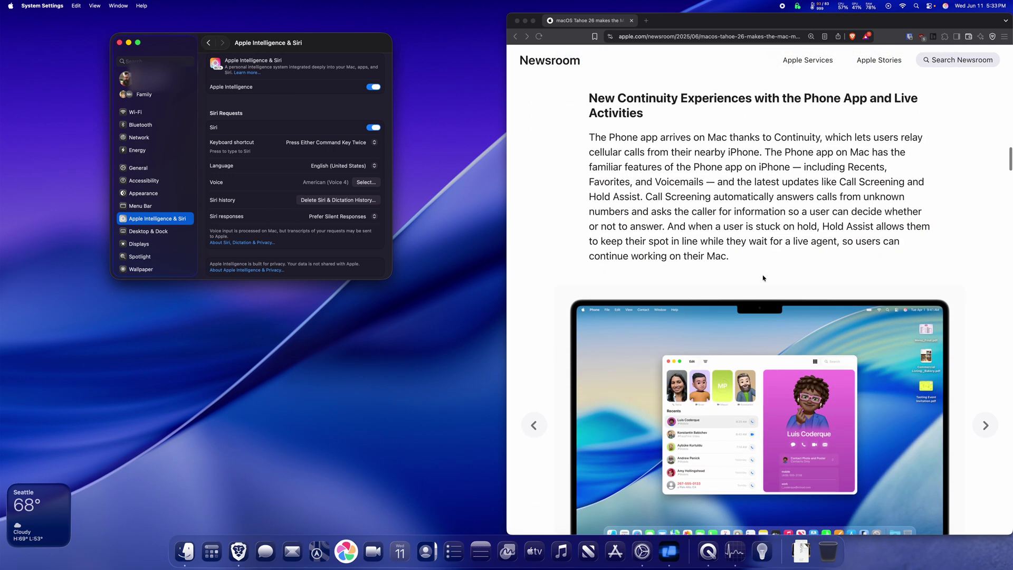
Advance the Phone app carousel in the Newsroom article to its second image
scroll(762, 278, "down", 1)
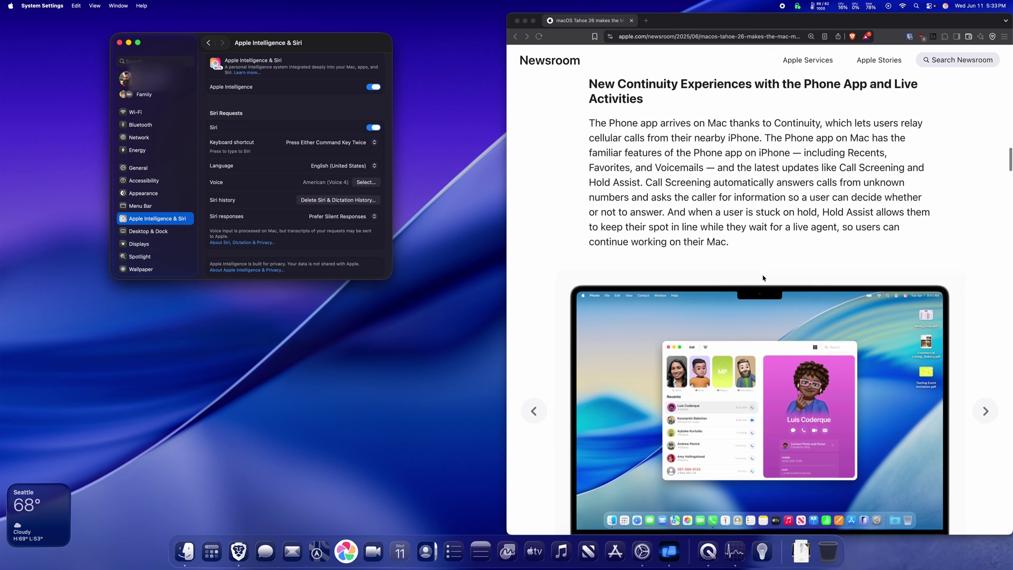
scroll(762, 278, "up", 1)
scroll(690, 205, "down", 5)
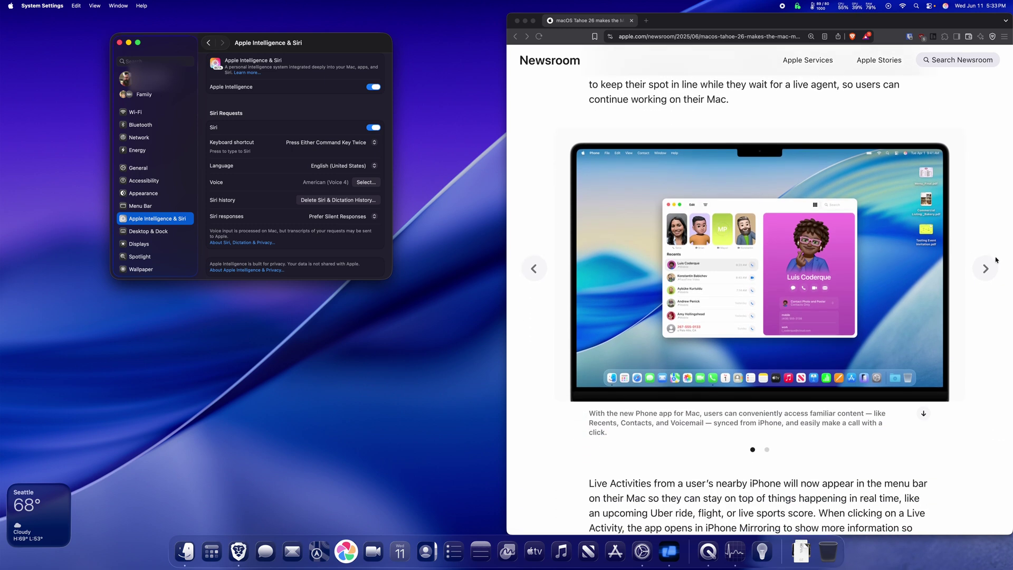
left_click(986, 270)
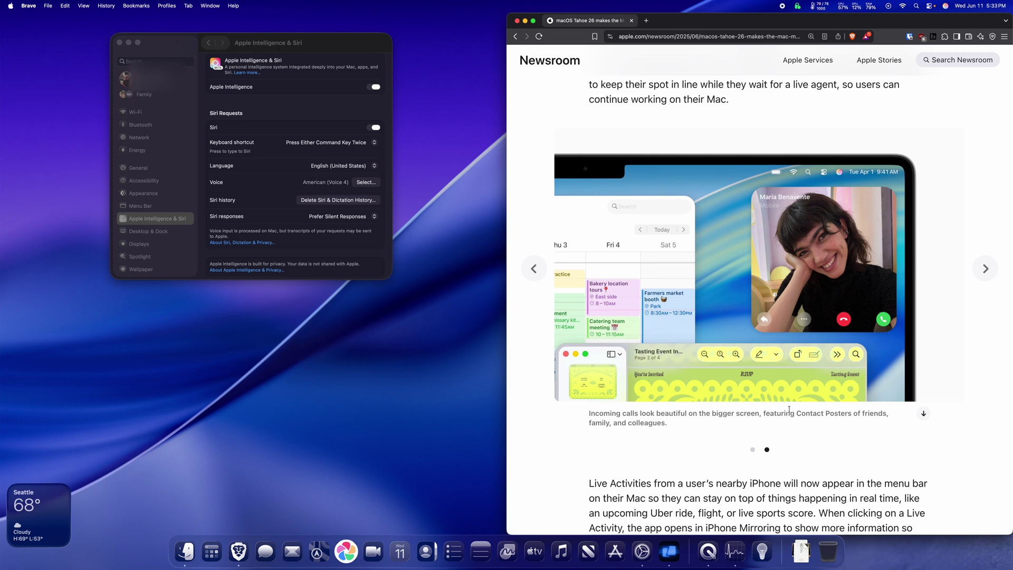
Scroll the article down to 'The Biggest Update Ever to Spotlight' section
scroll(789, 410, "down", 10)
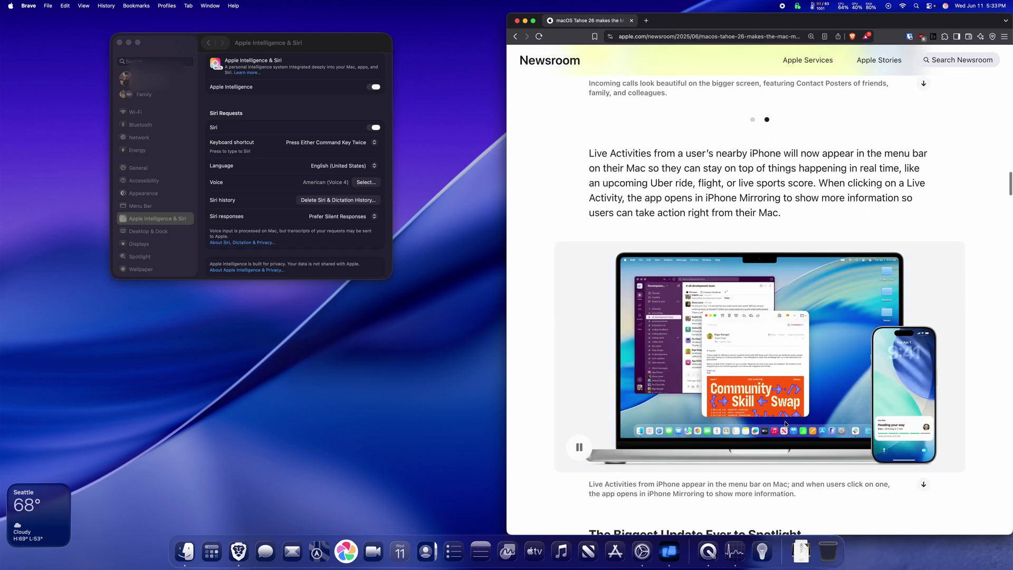
scroll(785, 423, "down", 2)
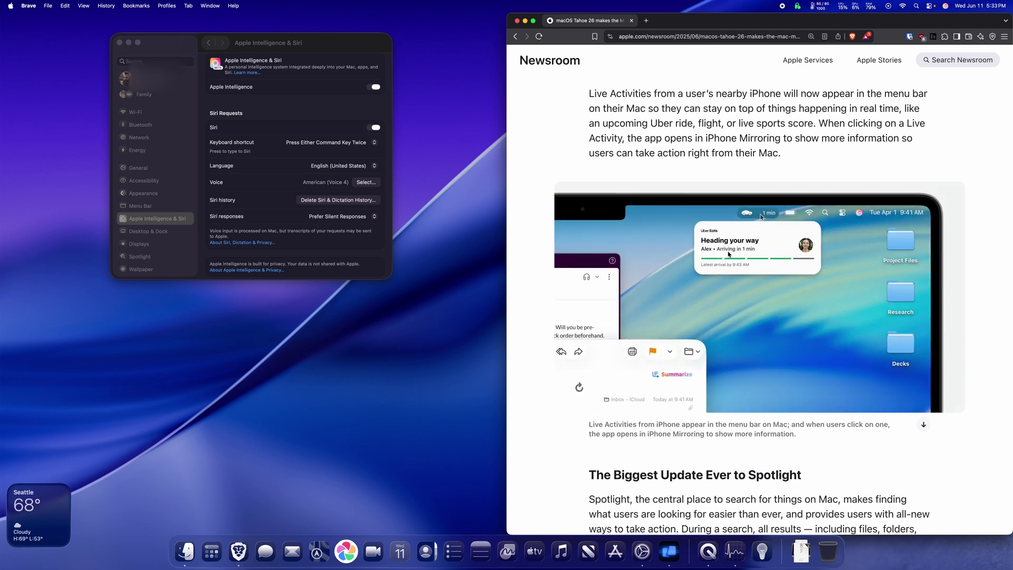
scroll(785, 381, "down", 6)
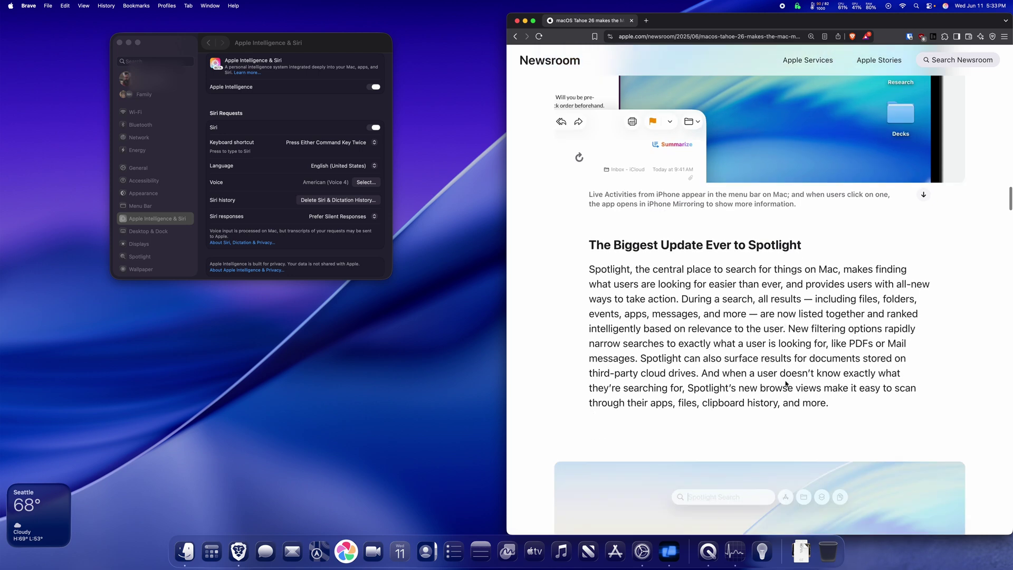
scroll(785, 381, "down", 1)
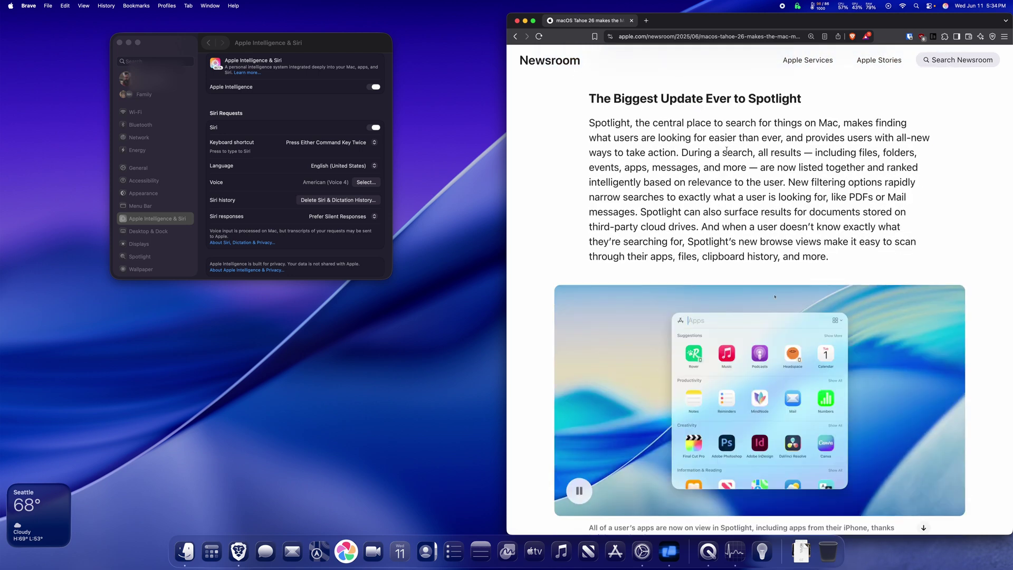
Open and dismiss the Applications list twice, briefly revealing the desktop in between
left_click(214, 547)
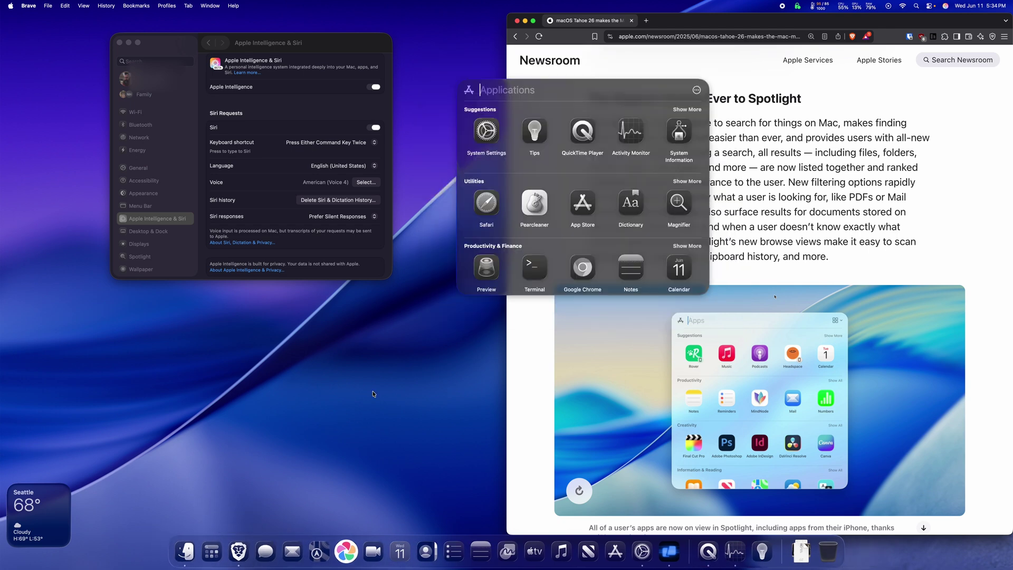
left_click(373, 394)
left_click(373, 393)
left_click(373, 394)
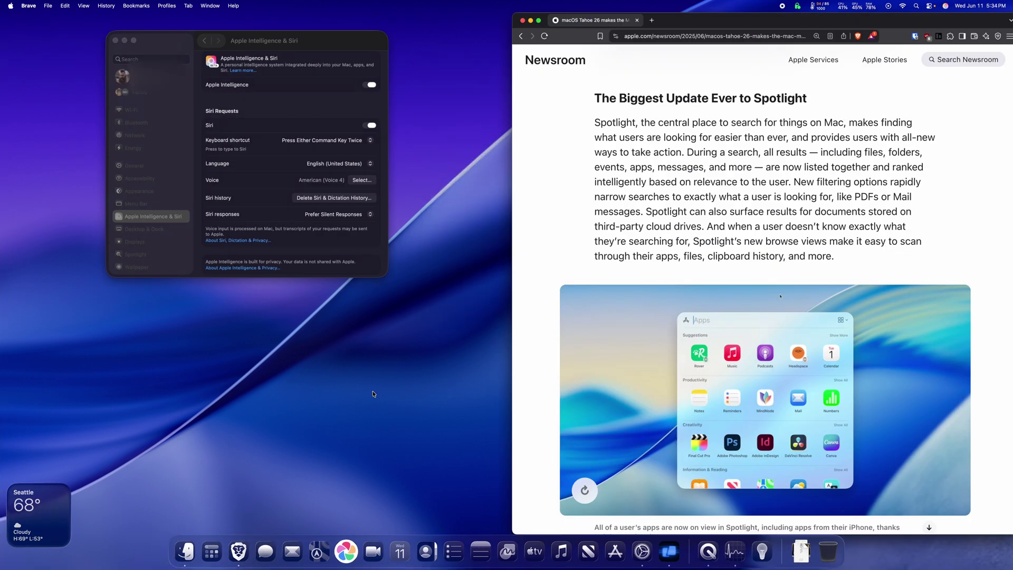
key("F4")
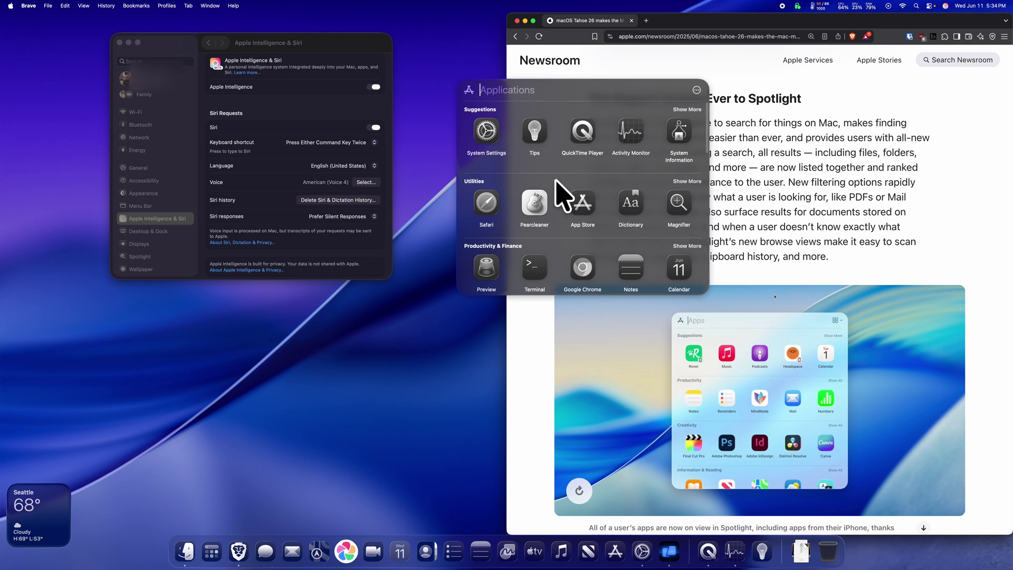
left_click(411, 382)
Scroll the article to the Spotlight quick-keys demo above 'Brand-New Capabilities Powered by Apple Intelligence'
scroll(704, 204, "down", 2)
scroll(703, 204, "down", 10)
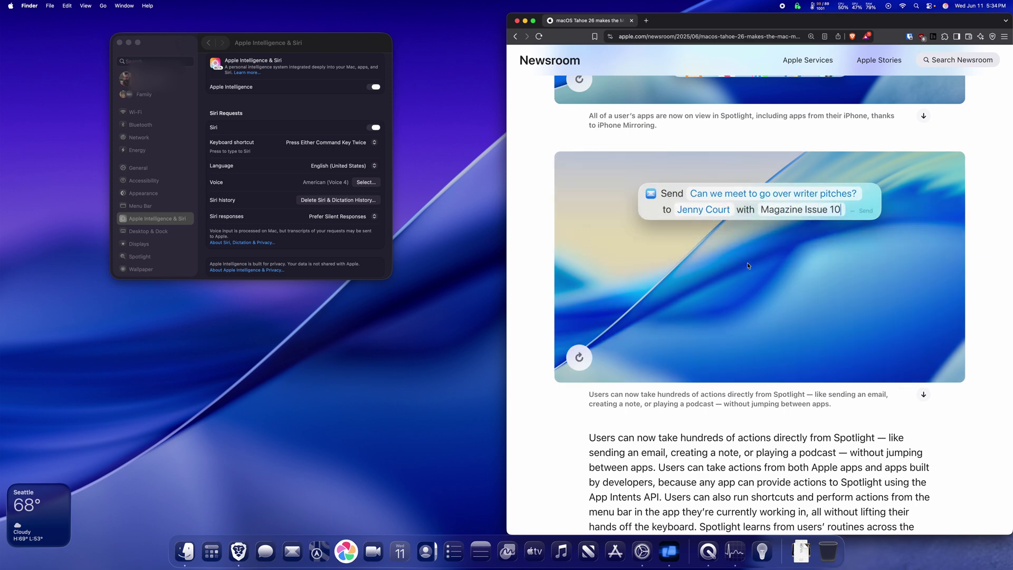
scroll(747, 262, "down", 4)
scroll(747, 264, "down", 4)
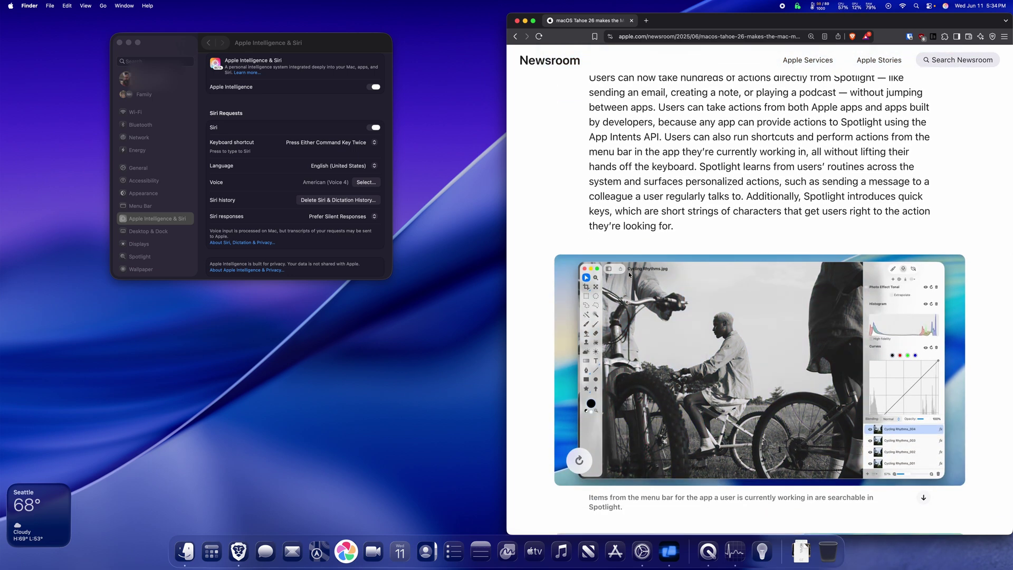
scroll(709, 364, "down", 9)
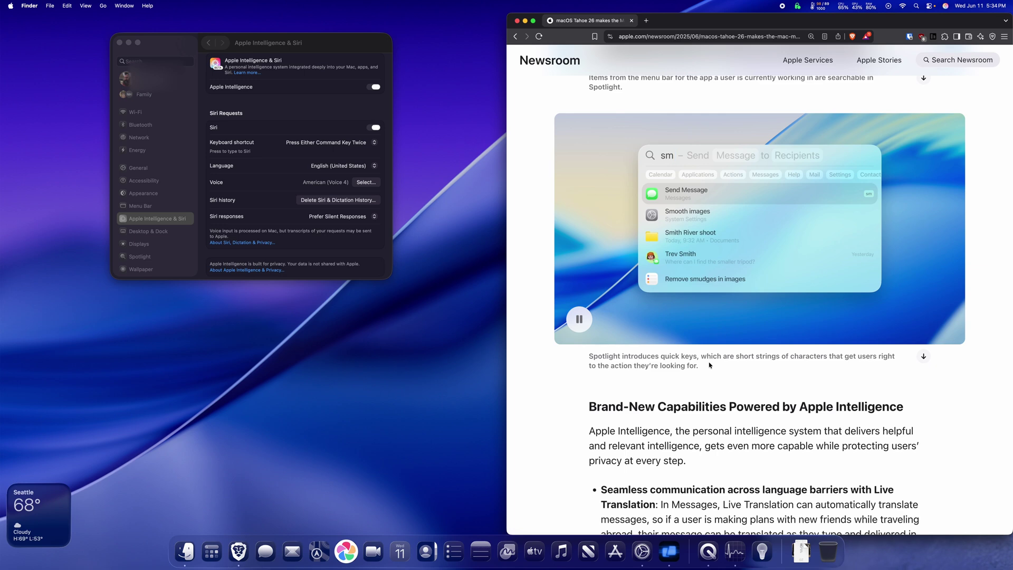
scroll(705, 316, "up", 1)
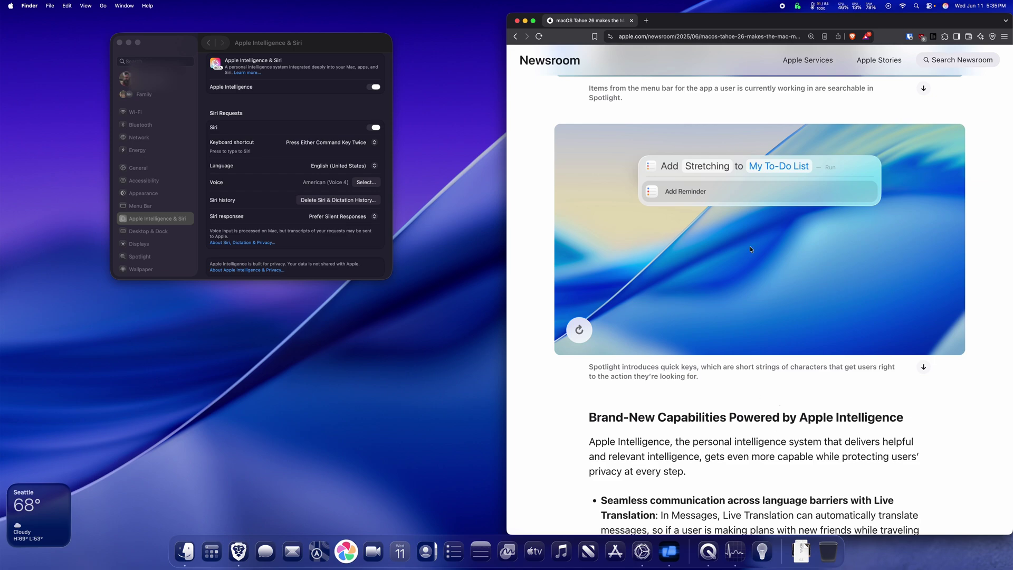
scroll(749, 246, "up", 10)
scroll(751, 249, "down", 10)
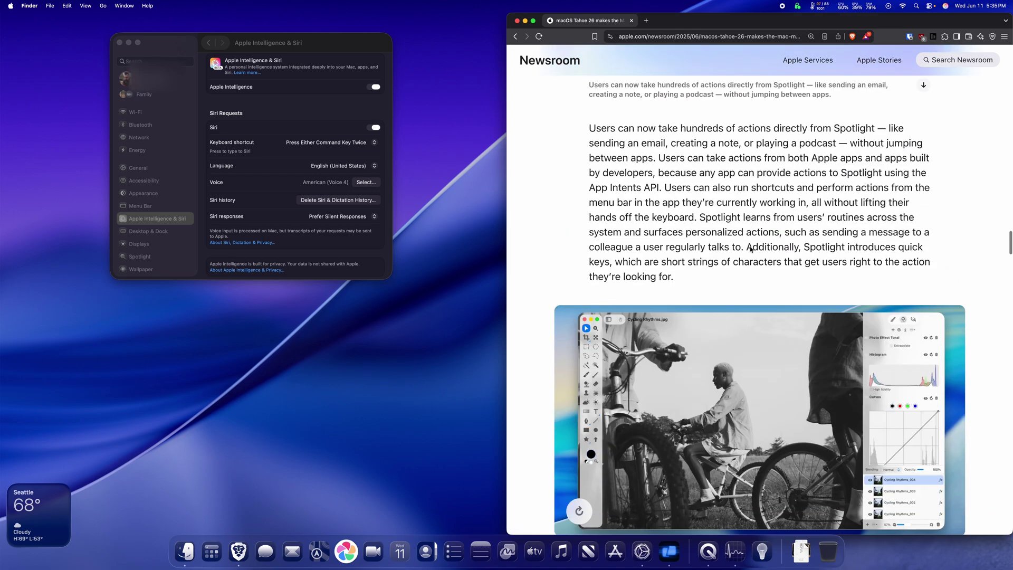
left_click(547, 396)
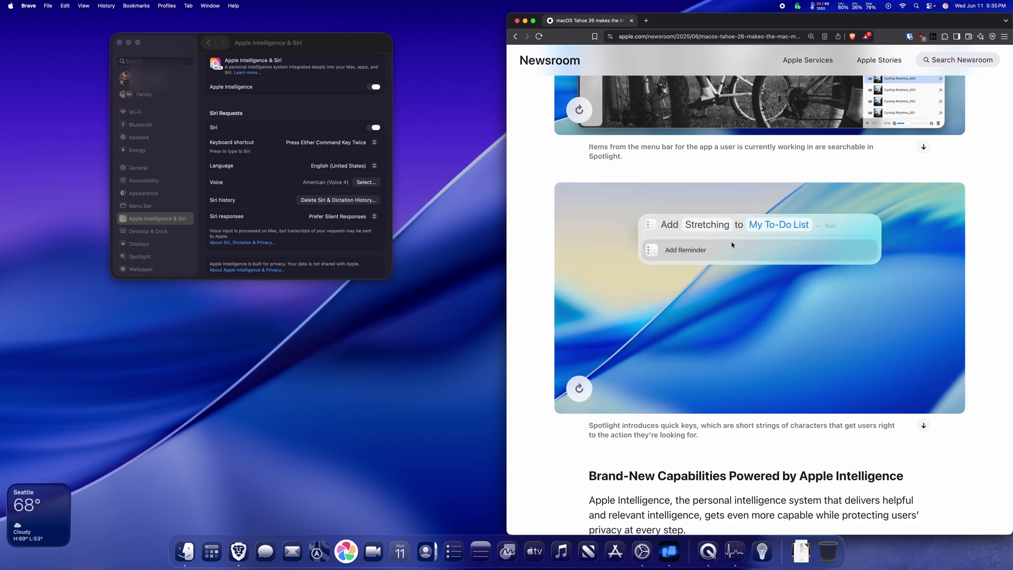
left_click(211, 549)
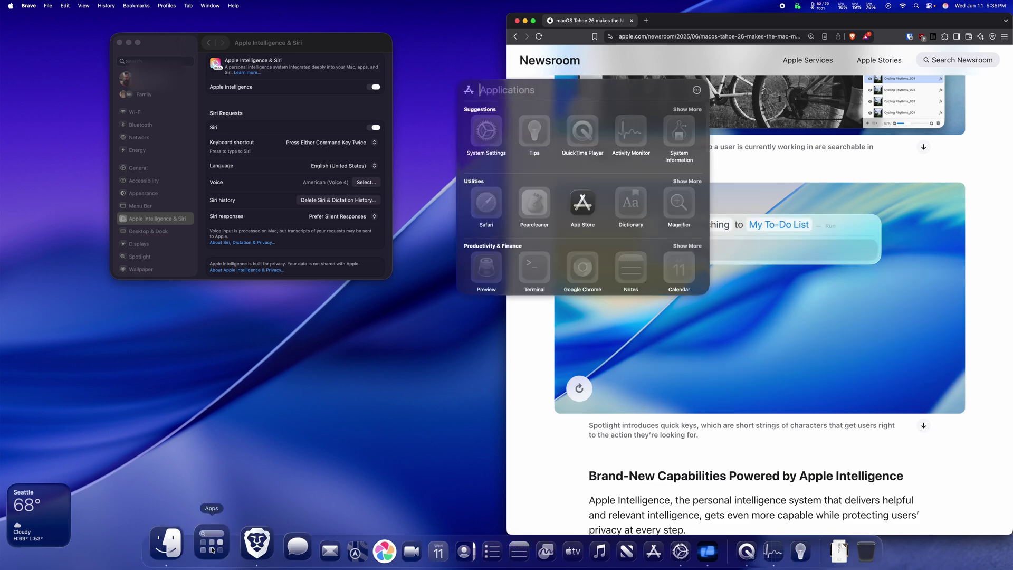
left_click(468, 97)
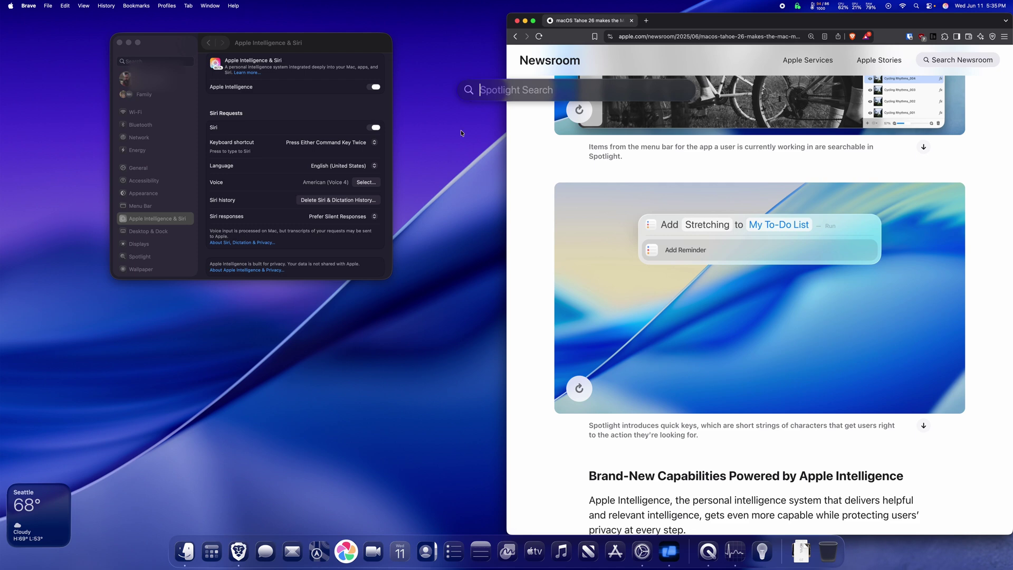
type("sm")
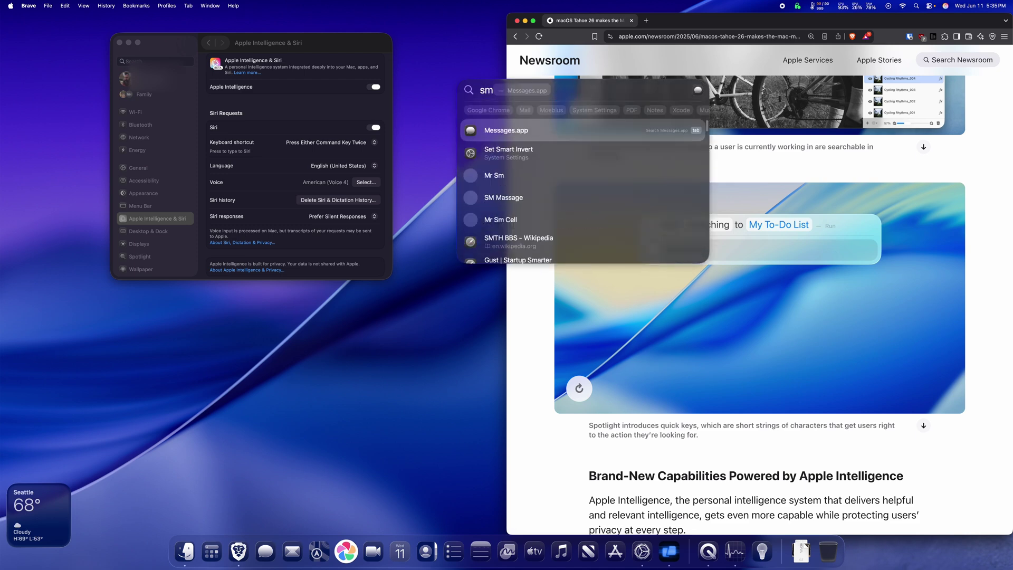
key("BackSpace")
key("BackSpace")
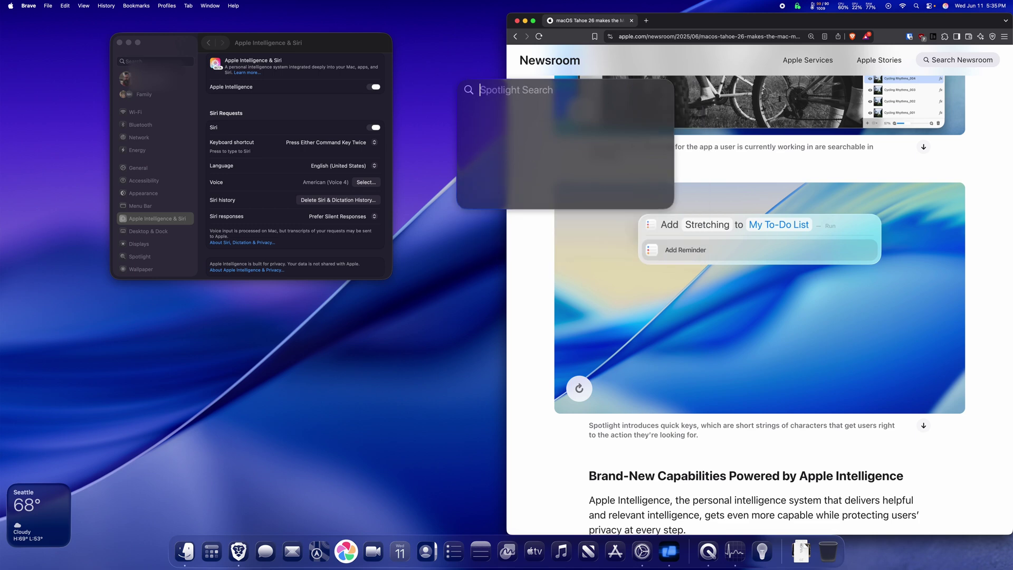
key("Escape")
scroll(654, 334, "down", 2)
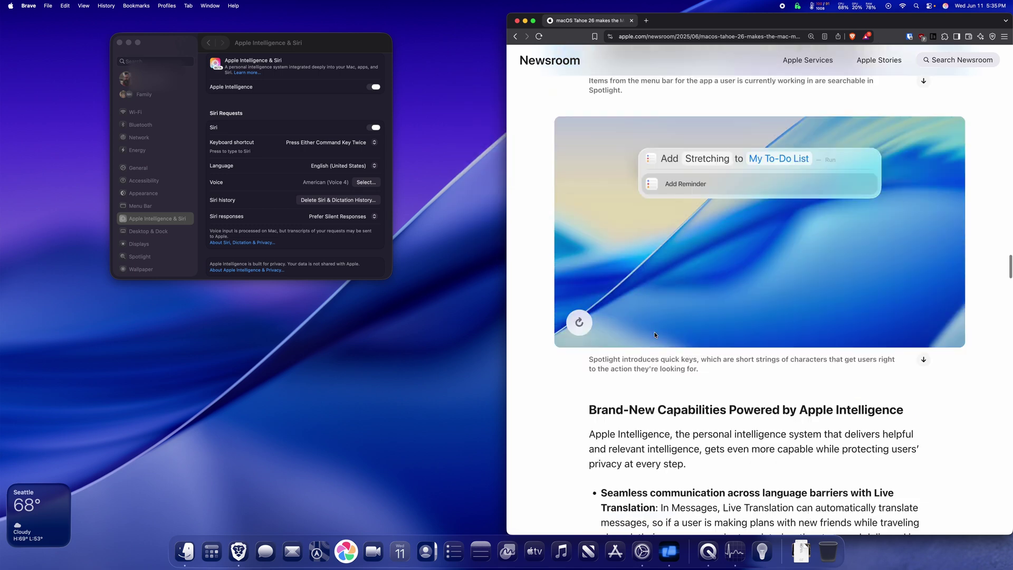
Scroll through the Apple Intelligence bullets and select the 'Shortcuts get more intelligent' paragraph
scroll(654, 334, "down", 8)
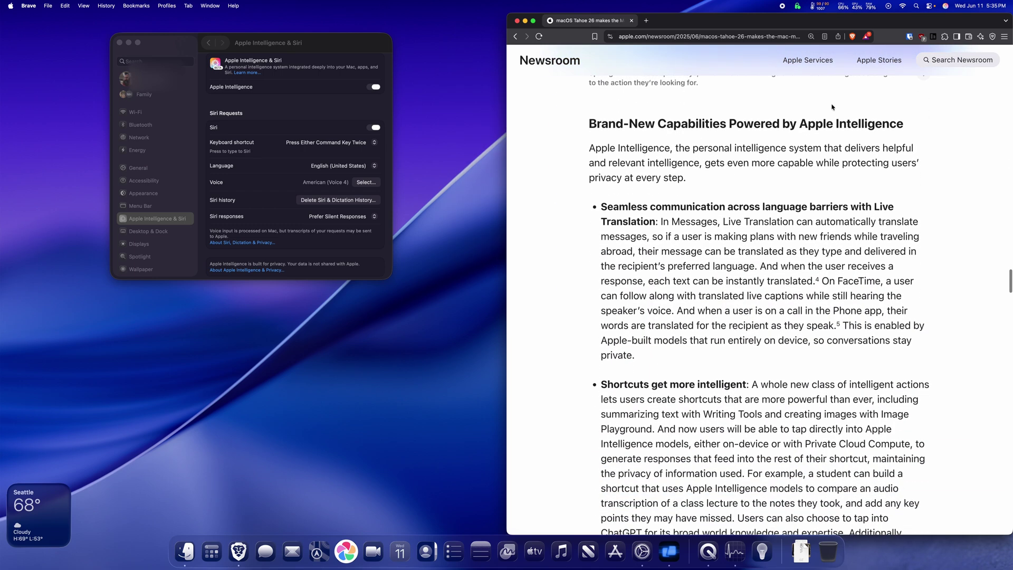
scroll(668, 244, "down", 1)
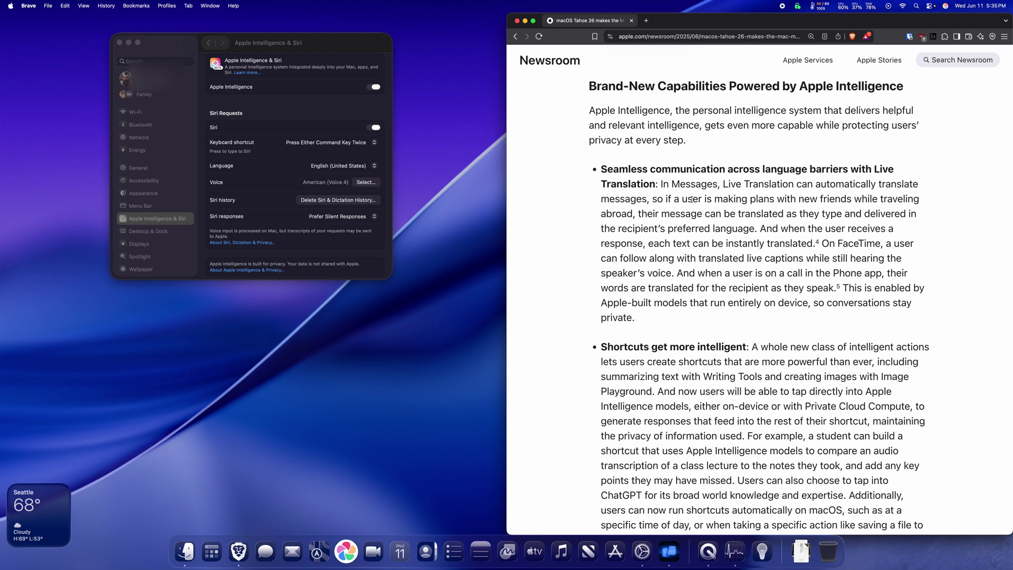
scroll(675, 170, "down", 5)
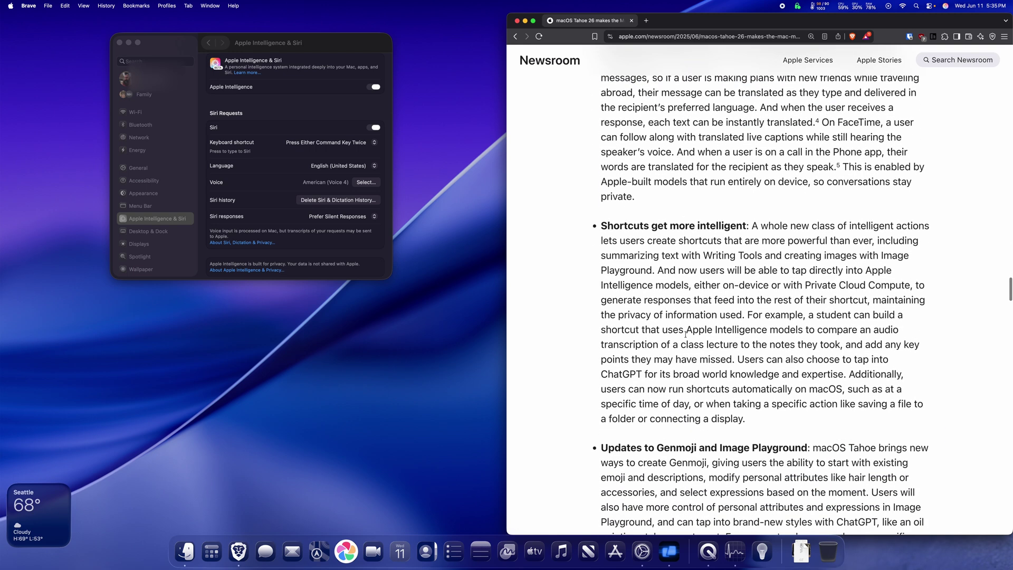
left_click_drag(657, 181, 721, 405)
left_click_drag(765, 377, 706, 162)
Clear the selection and scroll on to the Live Translation on FaceTime image
left_click(705, 165)
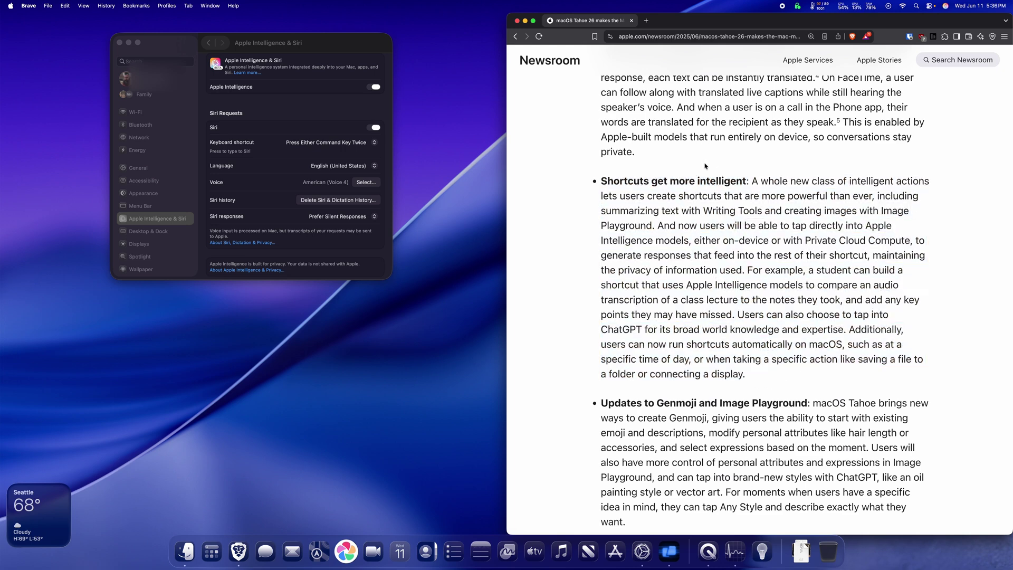
scroll(705, 166, "down", 5)
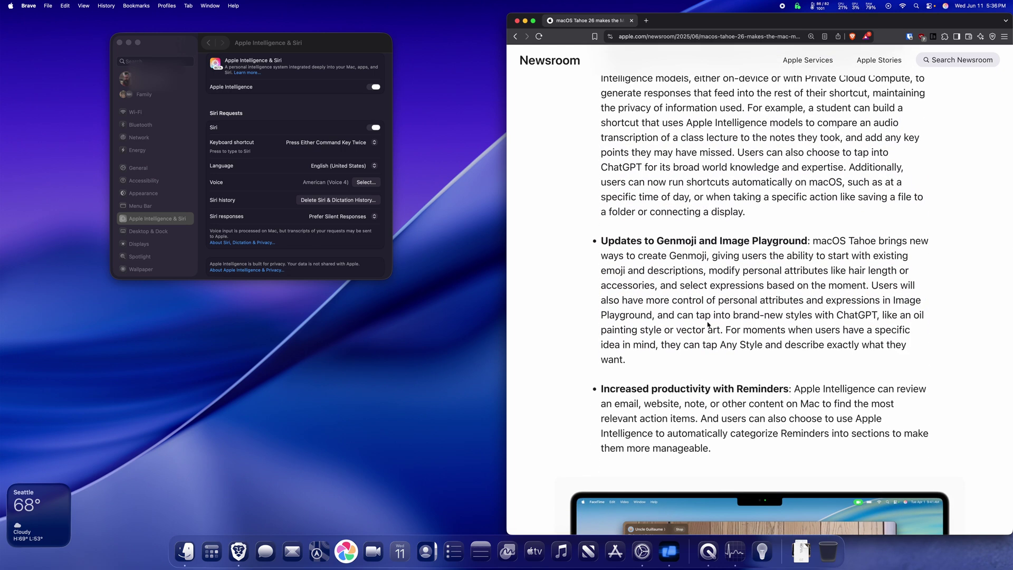
scroll(704, 378, "down", 9)
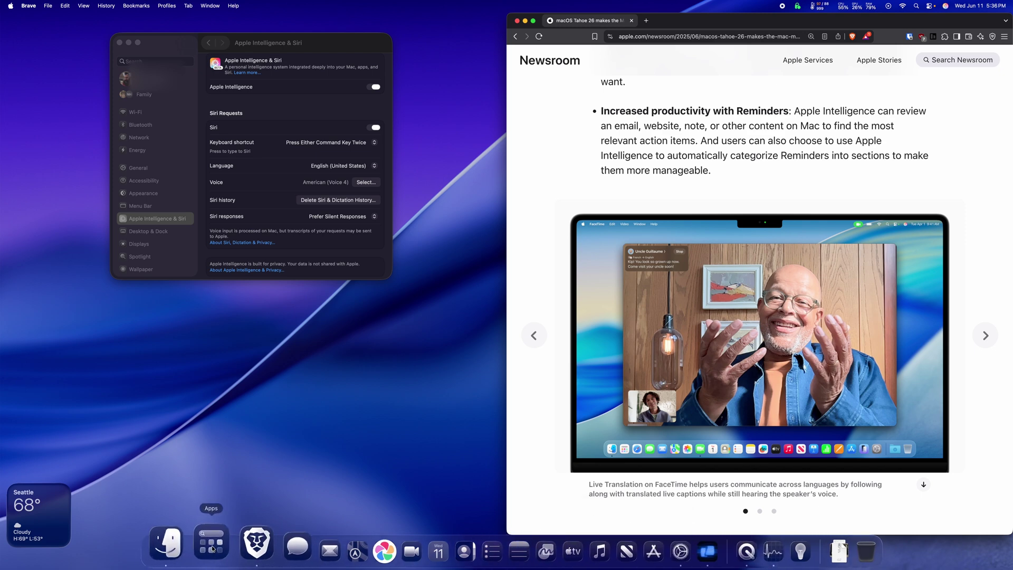
Launch Journal by searching 'journa', dismiss its welcome screen, then quit Journal
left_click(212, 548)
type("journa")
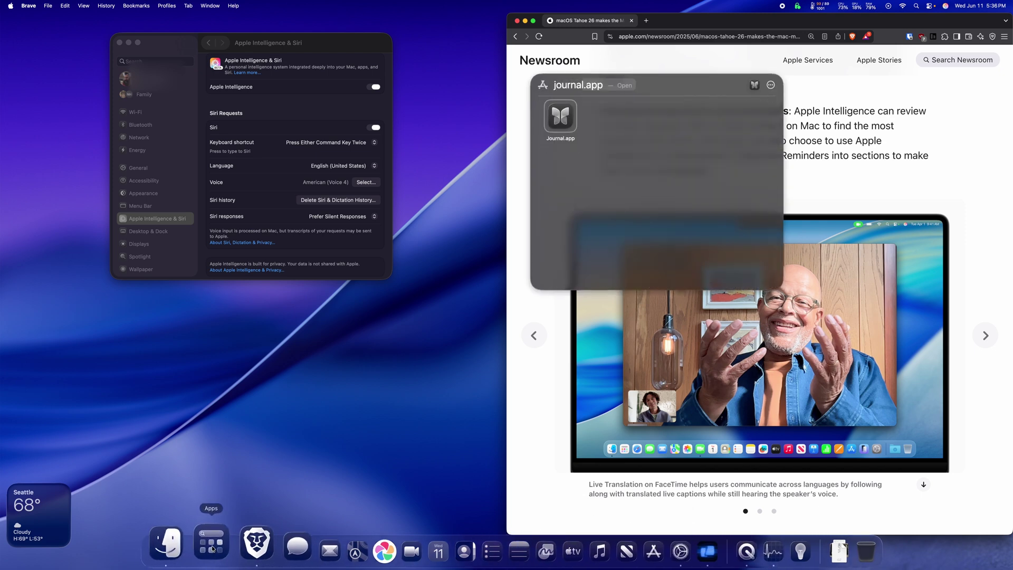
key("Return")
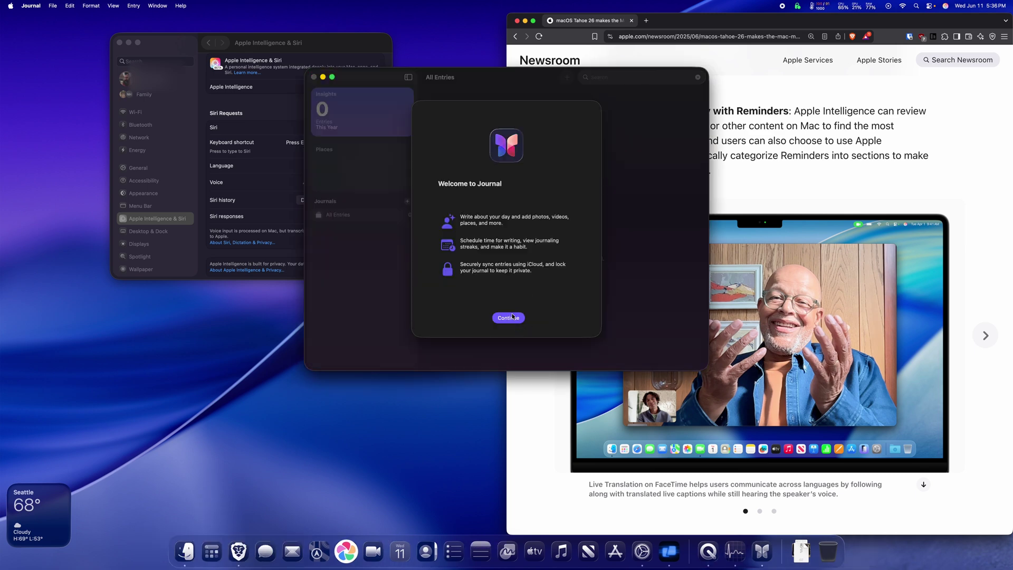
left_click(512, 316)
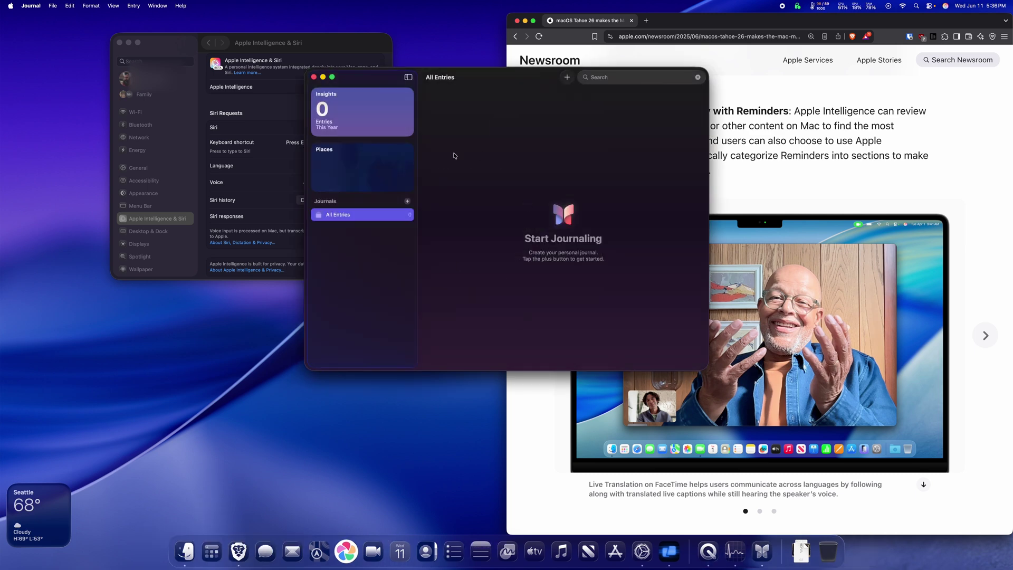
left_click(24, 5)
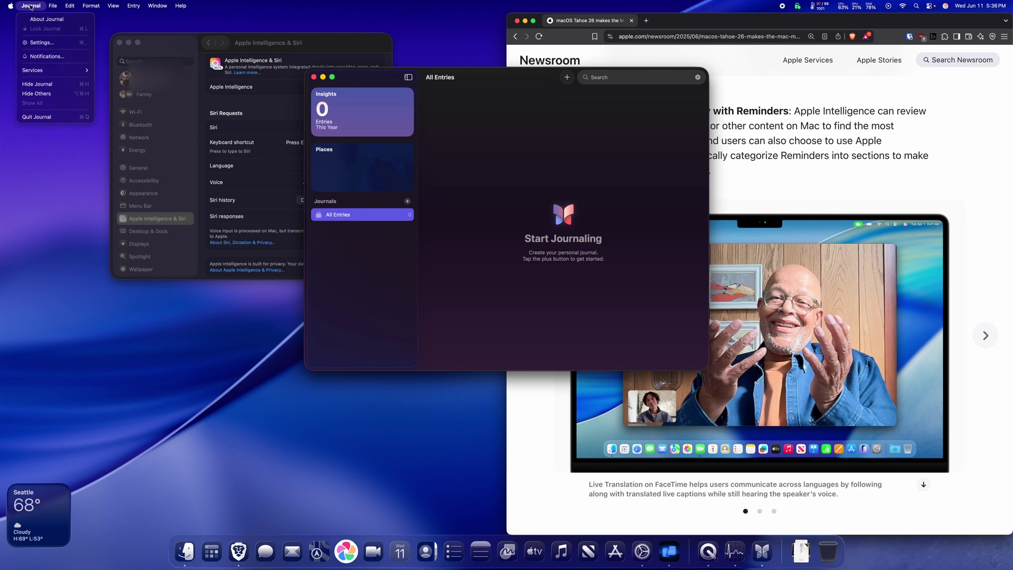
left_click(32, 108)
Launch Apple Games via a Spotlight search for 'gam' and complete both welcome screens
key("super+space")
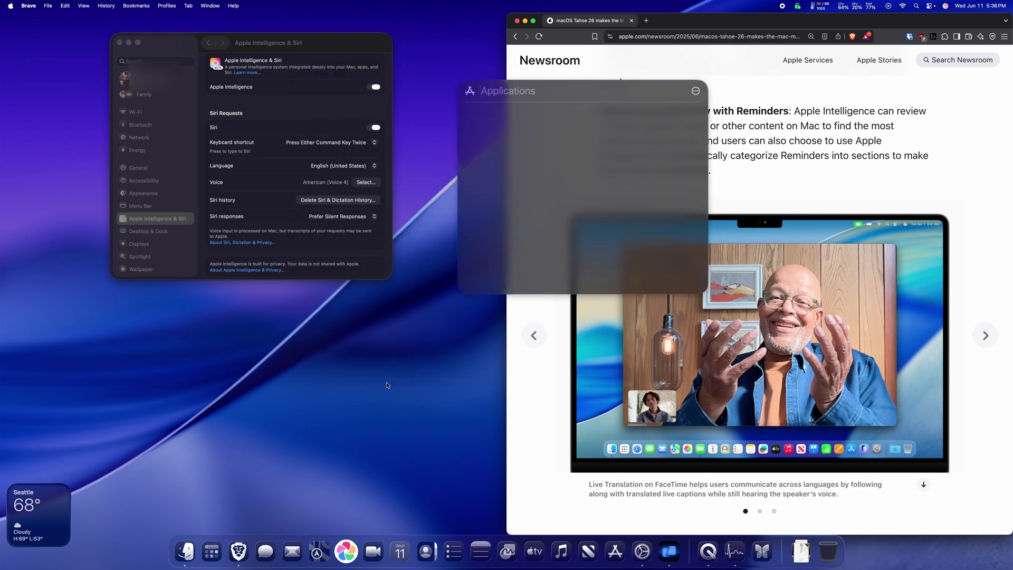
type("gam")
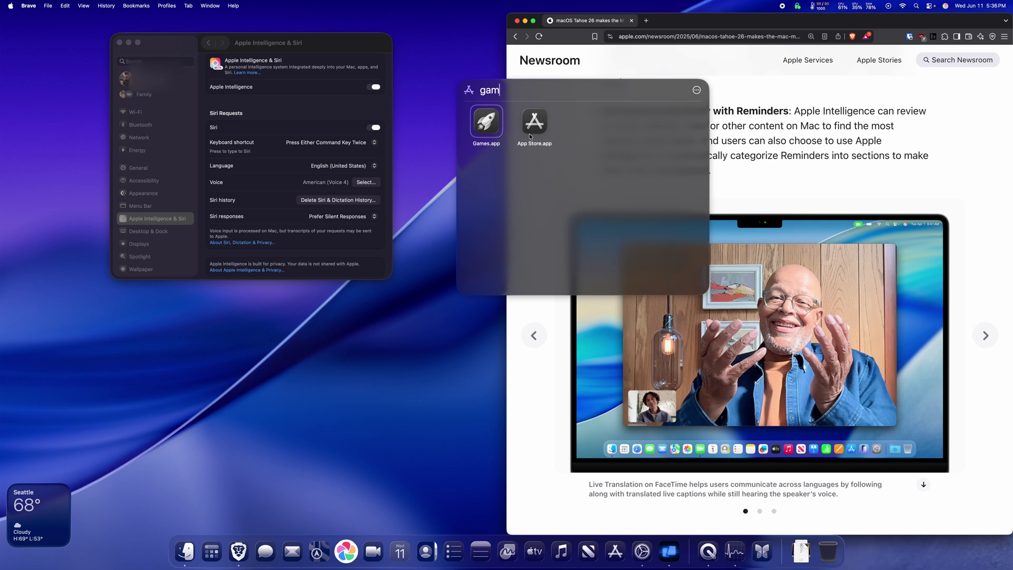
left_click(486, 127)
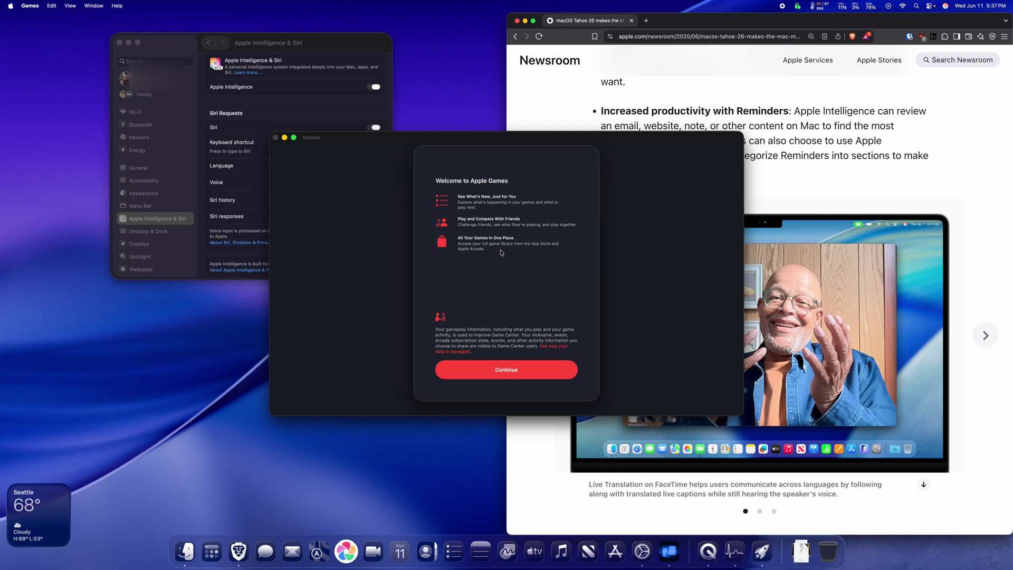
left_click(499, 367)
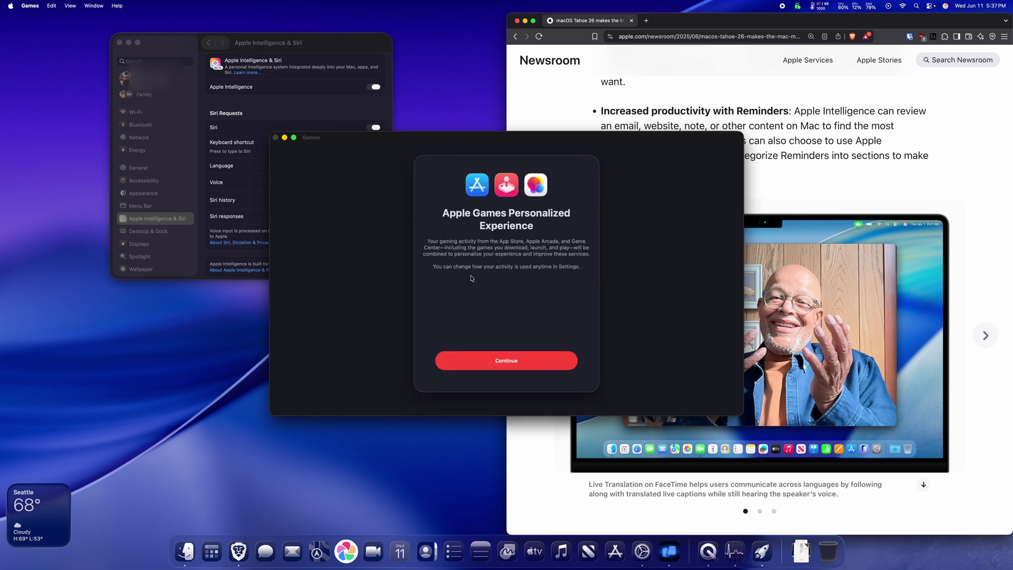
left_click(501, 361)
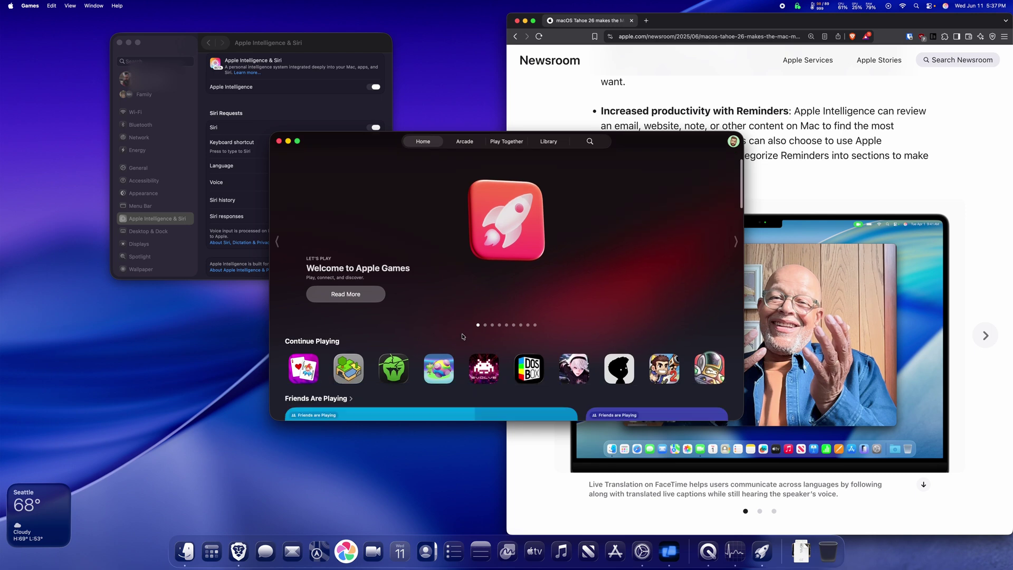
Browse the Games Home, Arcade and Library sections, then close the Games window
scroll(462, 336, "down", 5)
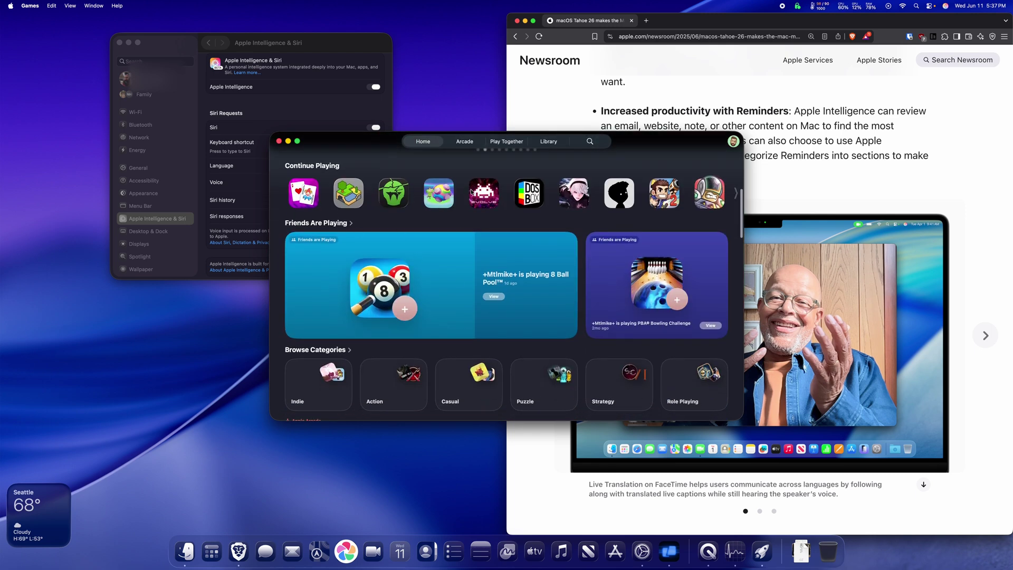
left_click(464, 141)
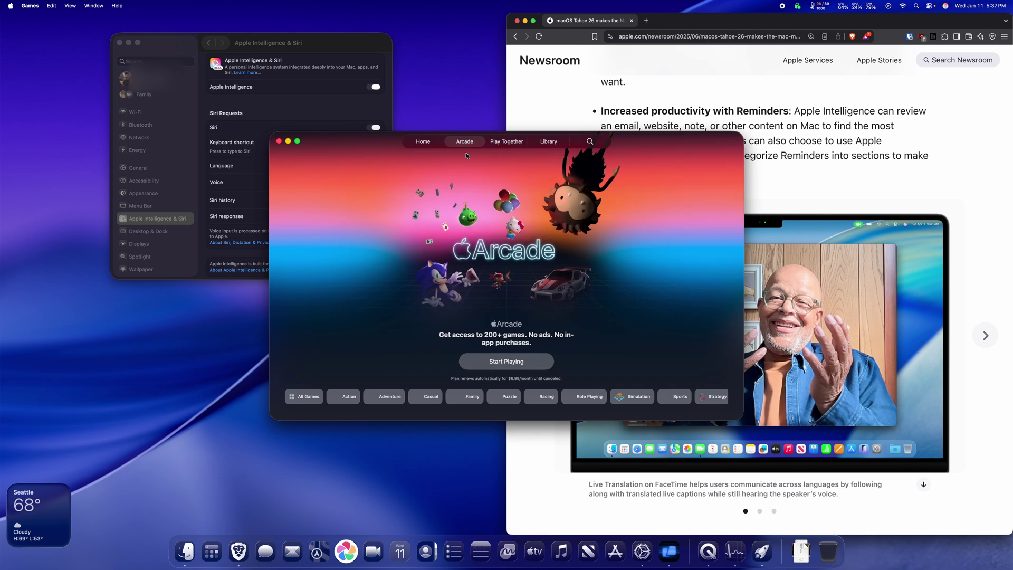
left_click(547, 142)
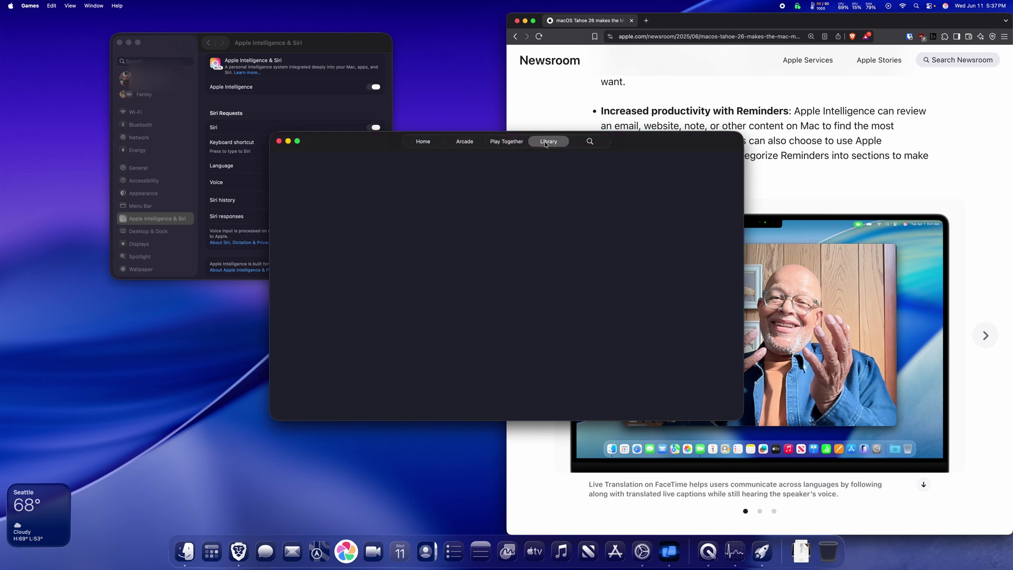
left_click(427, 142)
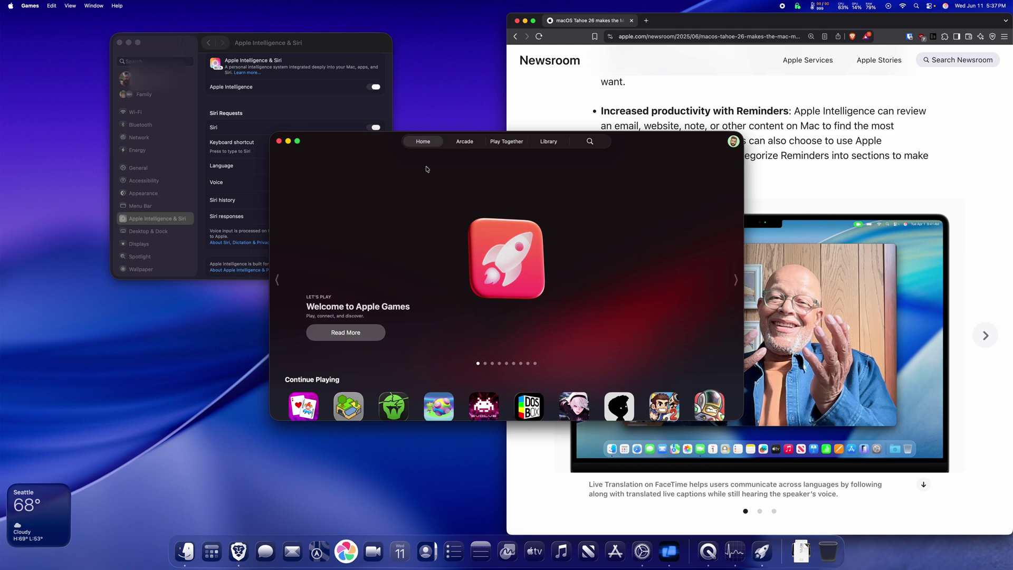
scroll(432, 227, "down", 10)
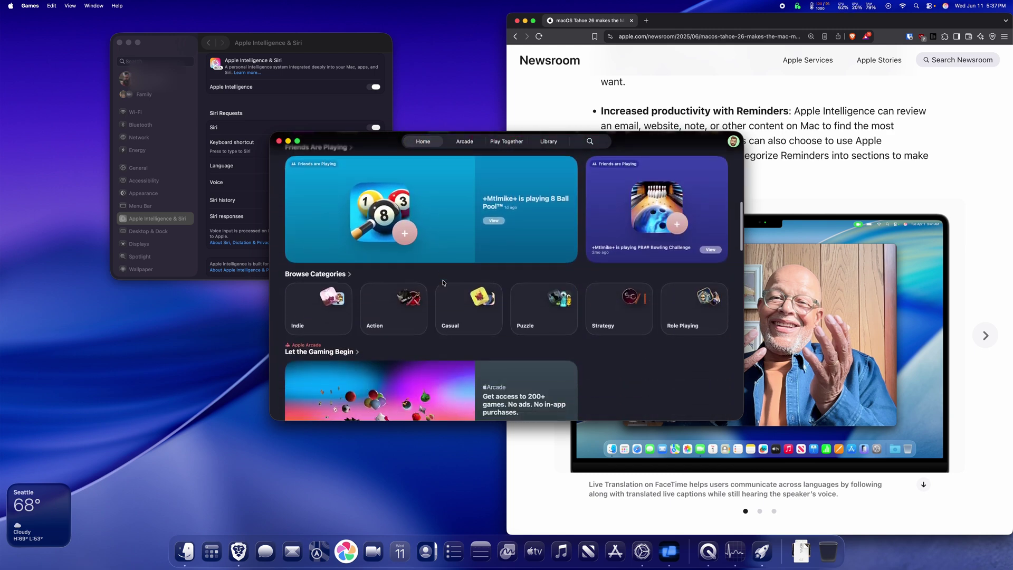
scroll(443, 283, "down", 2)
scroll(443, 283, "down", 6)
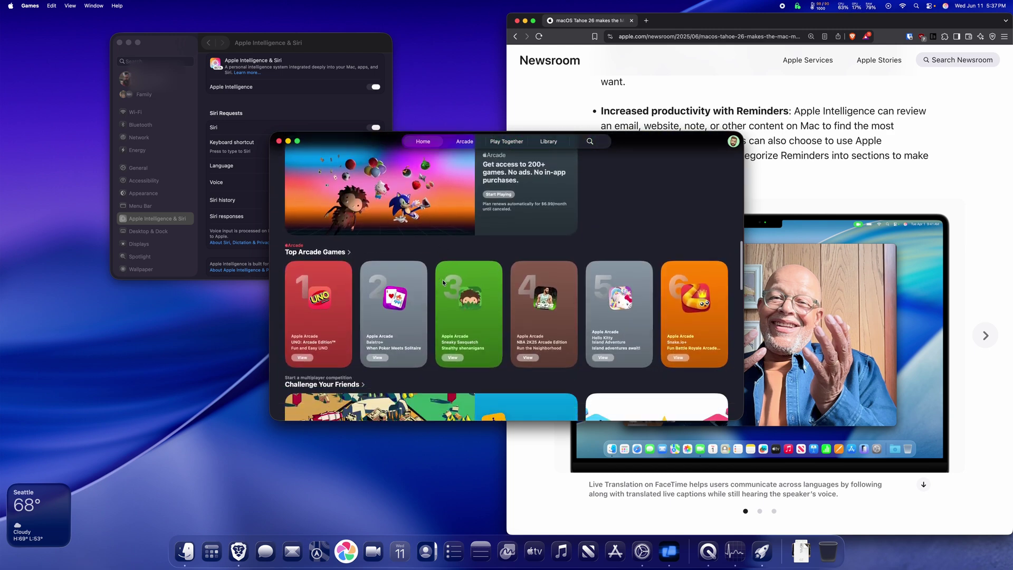
scroll(443, 283, "down", 8)
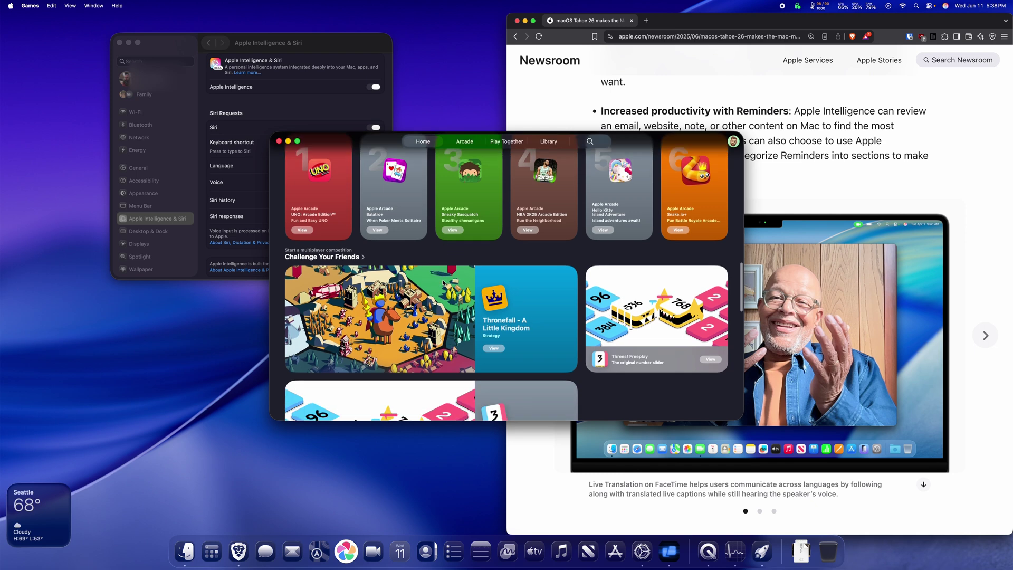
scroll(443, 283, "down", 15)
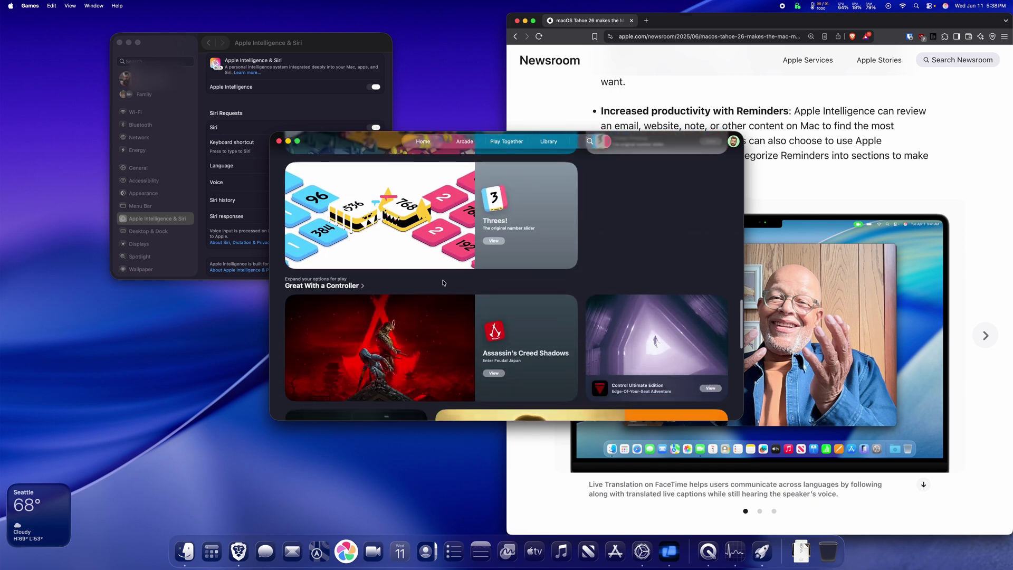
left_click(279, 141)
Scroll to 'Additional features in macOS Tahoe' and highlight part of the Messages bullet on Backgrounds and Polls
scroll(698, 283, "down", 3)
scroll(698, 283, "down", 12)
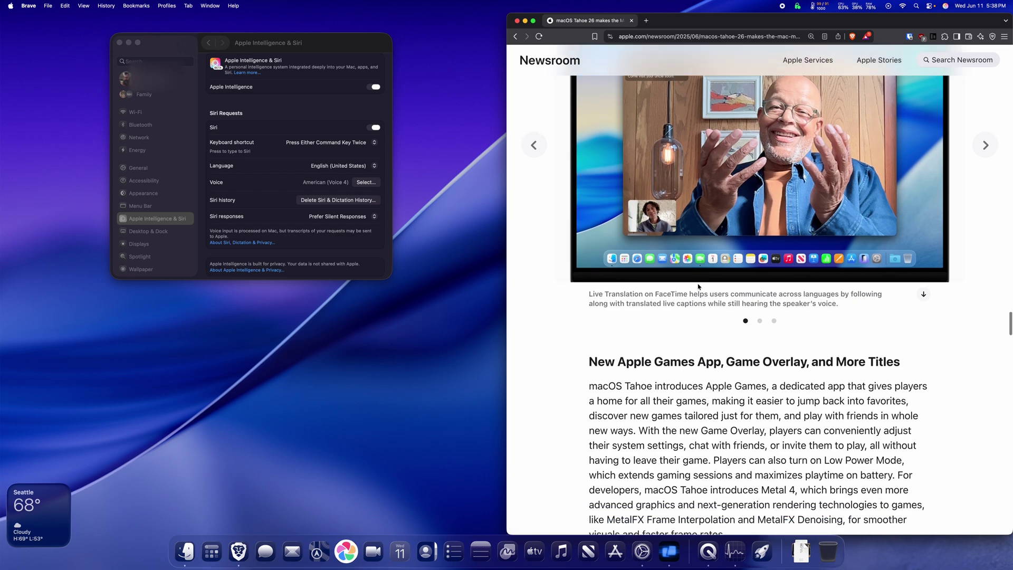
scroll(697, 285, "down", 18)
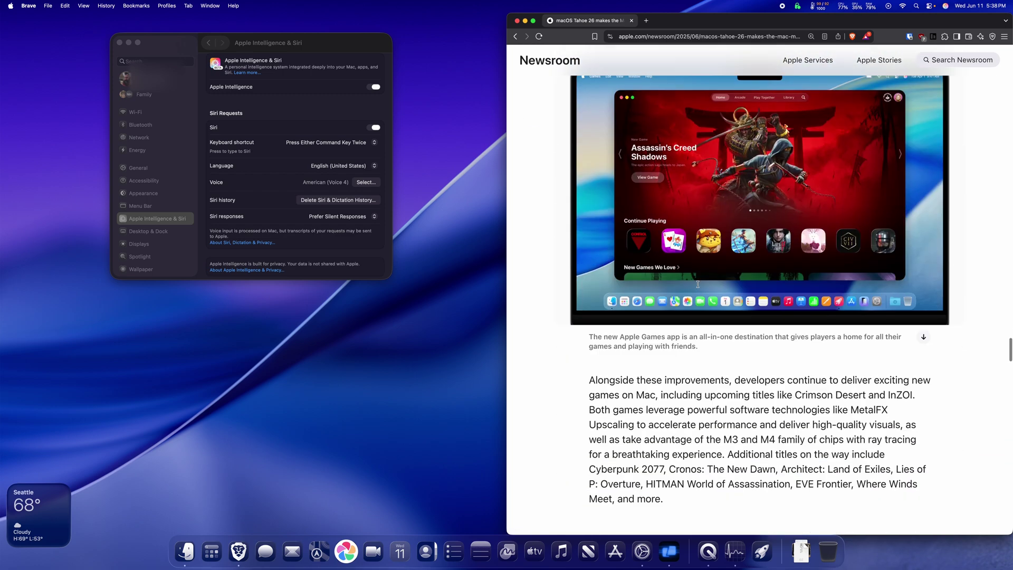
scroll(698, 286, "down", 15)
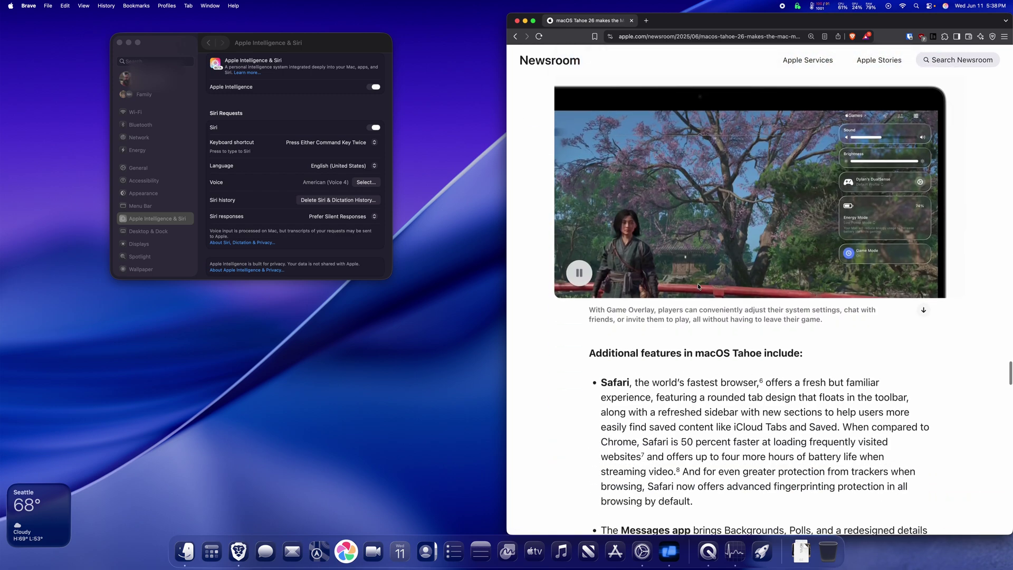
scroll(680, 391, "down", 2)
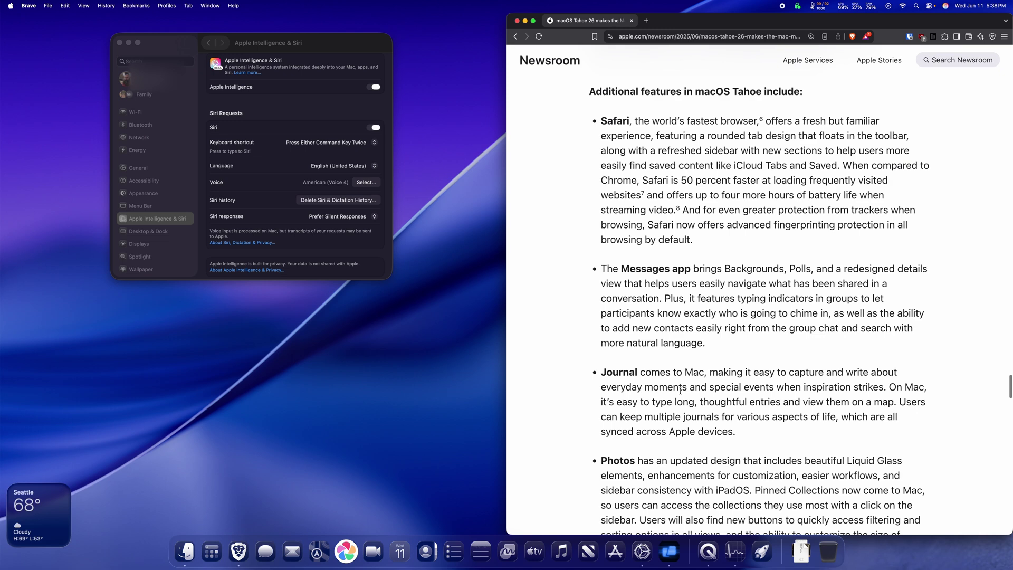
left_click_drag(693, 269, 654, 283)
scroll(676, 341, "down", 5)
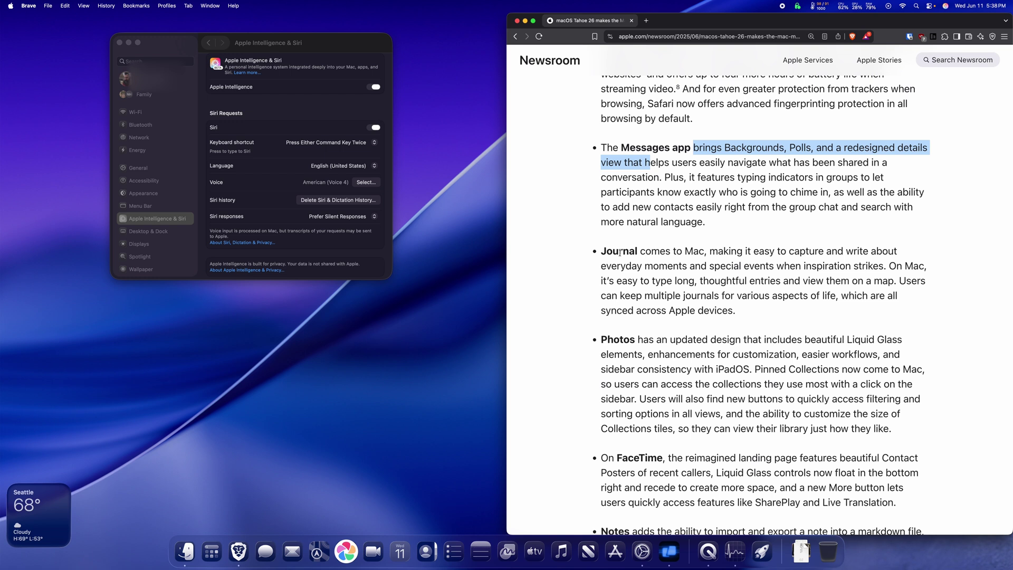
scroll(643, 349, "down", 3)
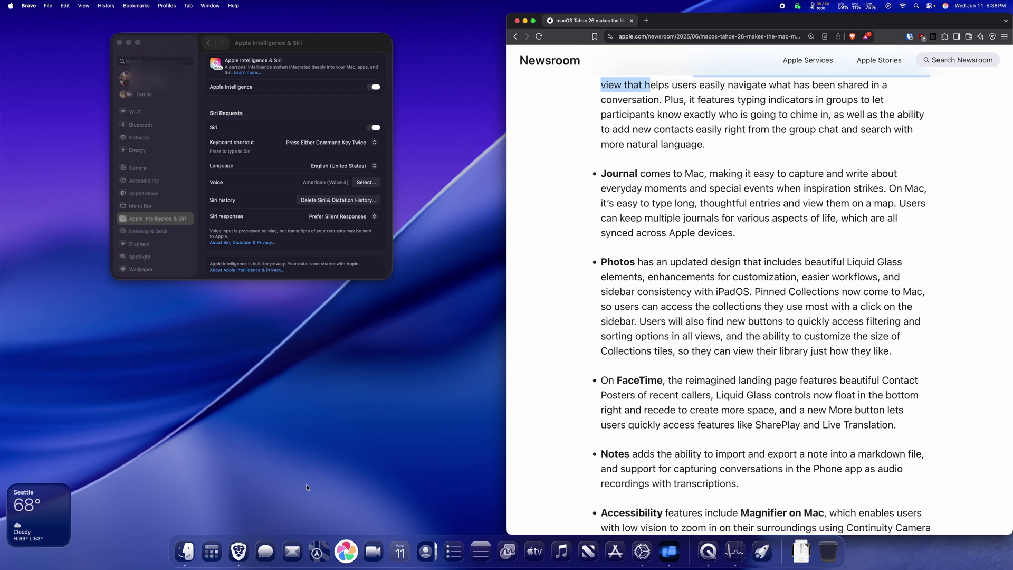
Launch Photos via Spotlight, dismiss What's New, view the empty Videos album, then close Photos
key("super+space")
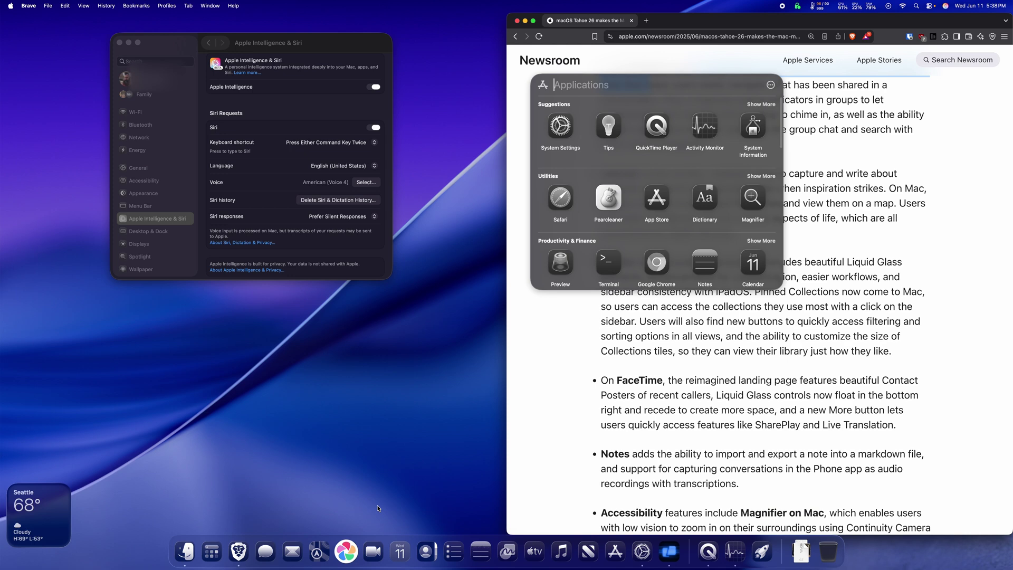
type("photos.app")
key("Return")
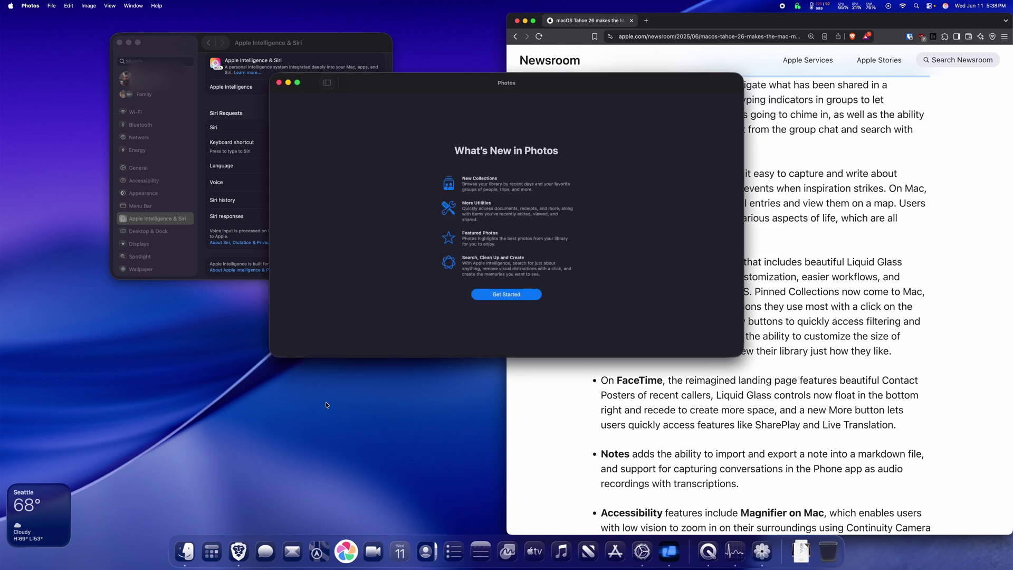
left_click(523, 296)
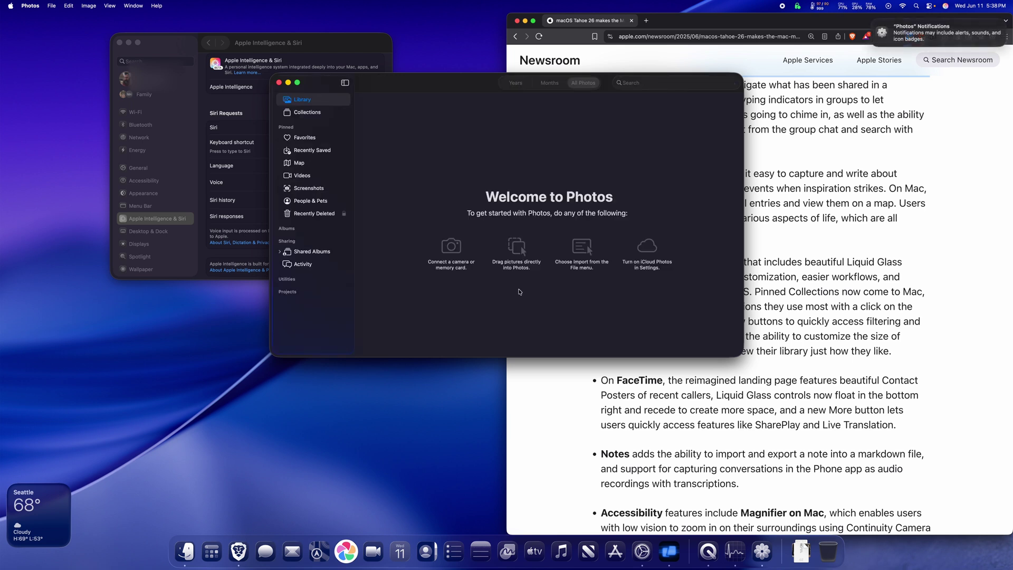
left_click(307, 112)
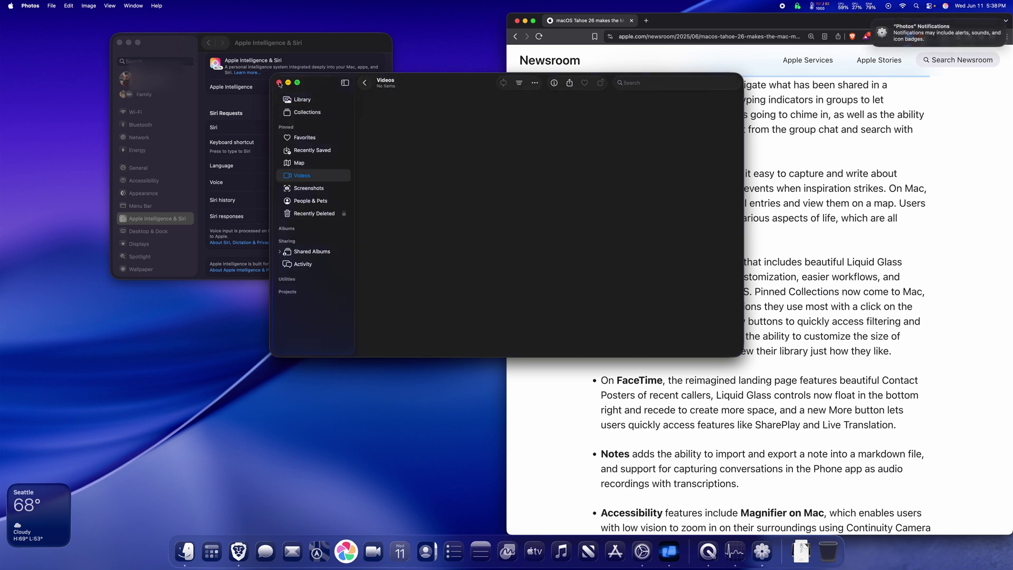
left_click(278, 82)
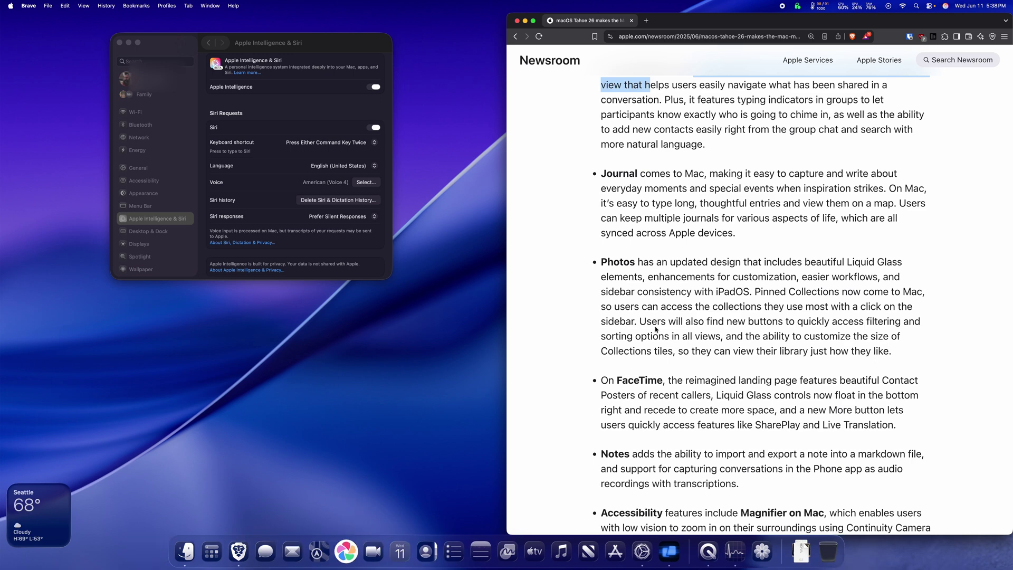
Highlight the article's mention of Magnifier on Mac and launch Magnifier
scroll(691, 292, "down", 10)
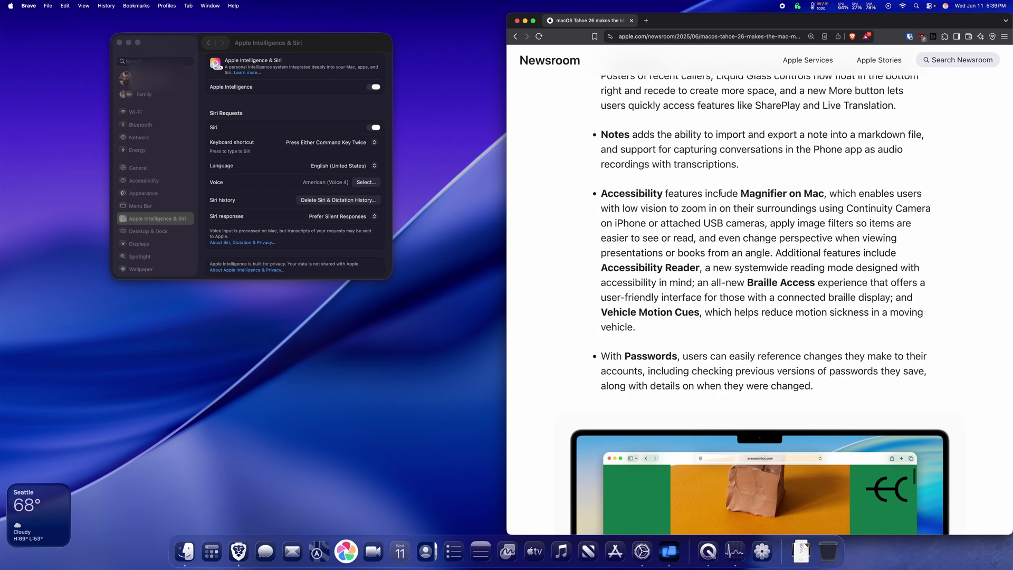
left_click_drag(721, 194, 839, 192)
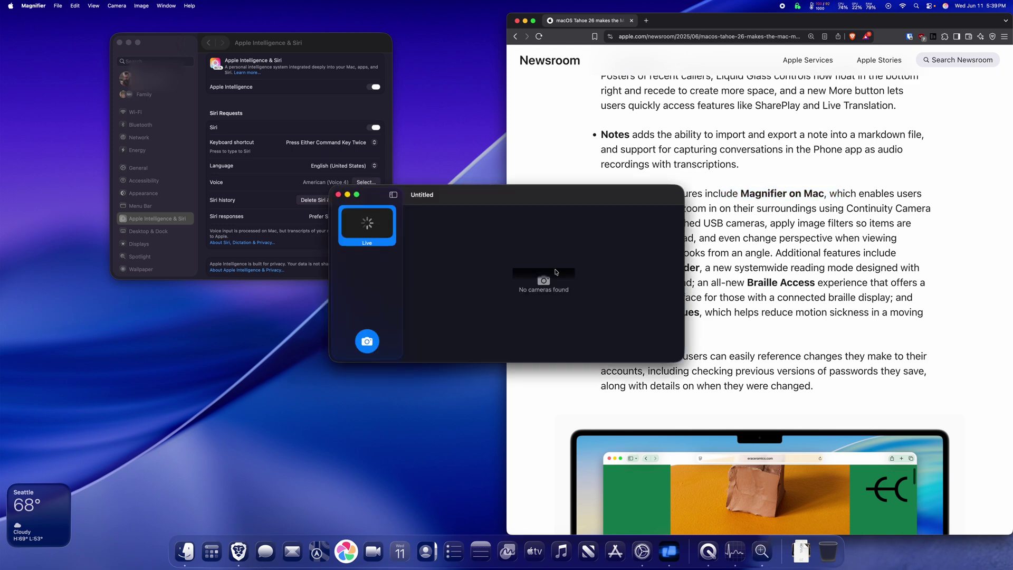
left_click(501, 167)
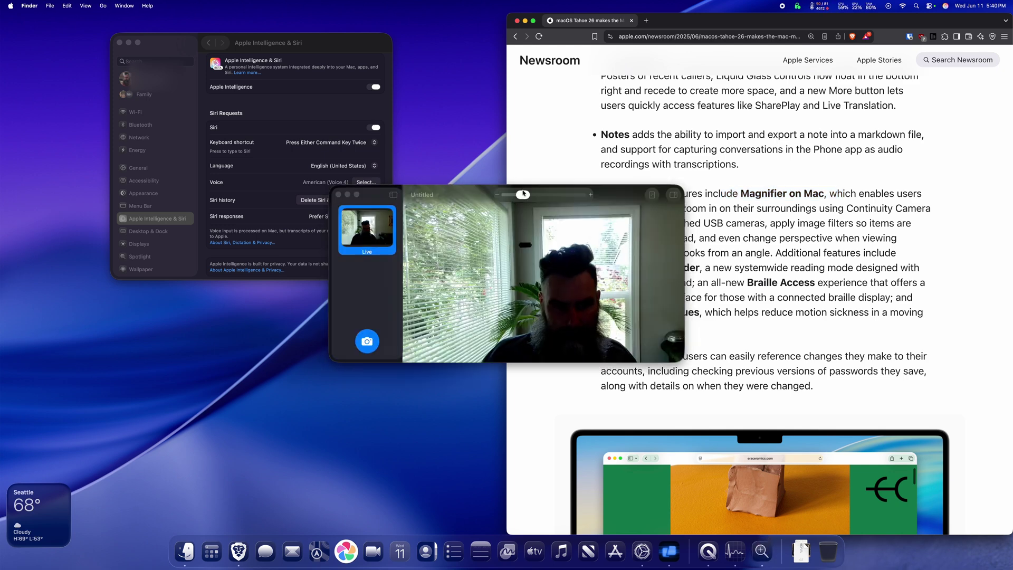
Zoom the Magnifier camera view, enlarge its window and shift it right, then bring up the quit option
mouse_move(522, 195)
left_mouse_down()
mouse_move(551, 199)
mouse_move(509, 196)
left_mouse_up()
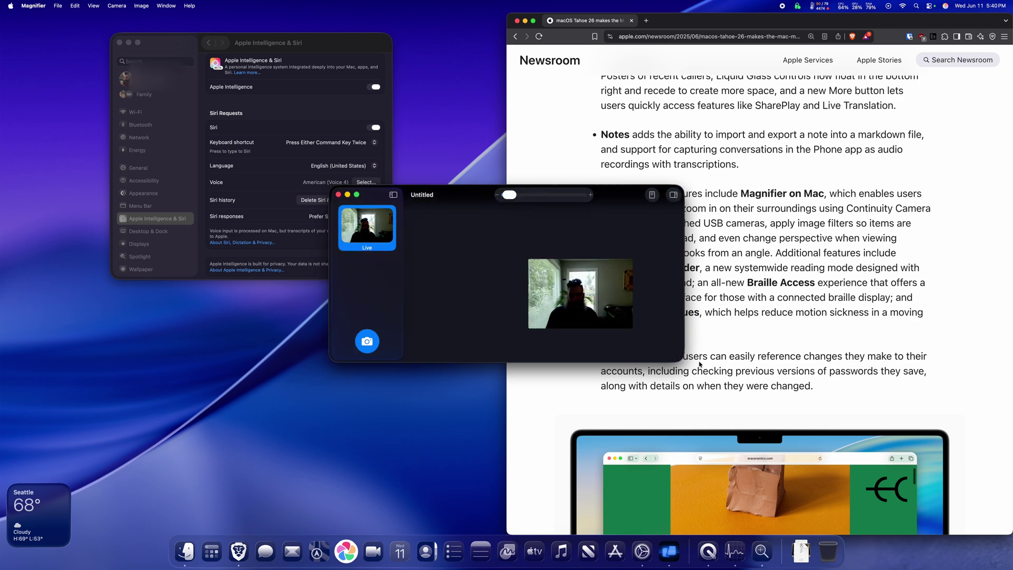
left_click_drag(678, 362, 883, 479)
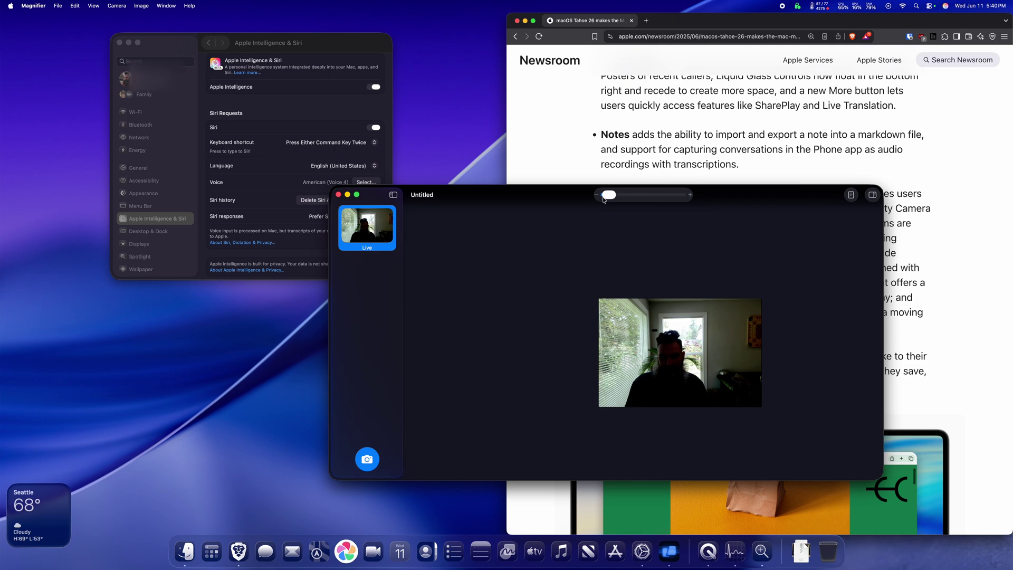
left_click_drag(609, 197, 656, 195)
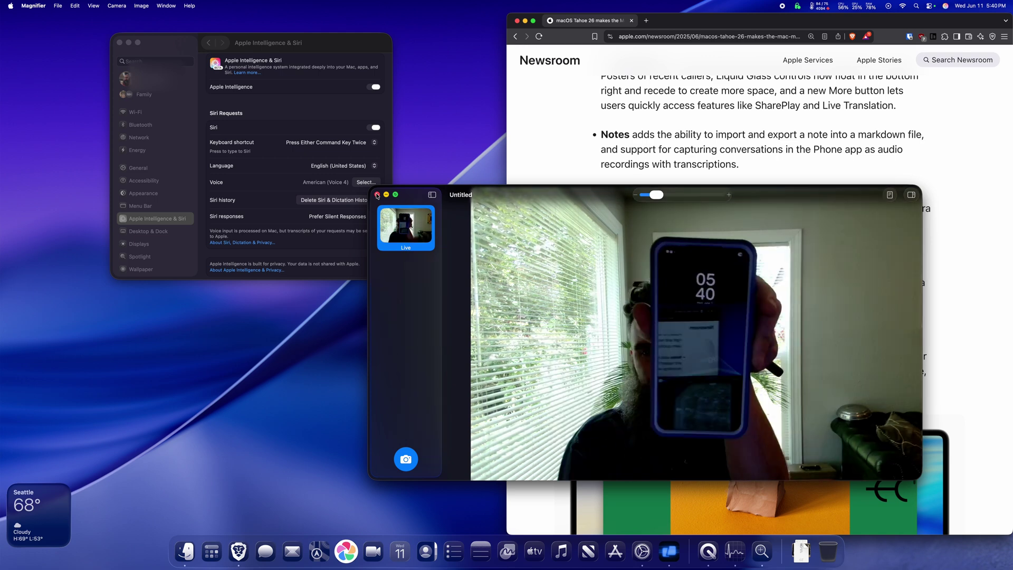
left_click(33, 6)
Highlight then deselect the Passwords paragraph, scroll further, and close the Newsroom browser window
left_click(47, 78)
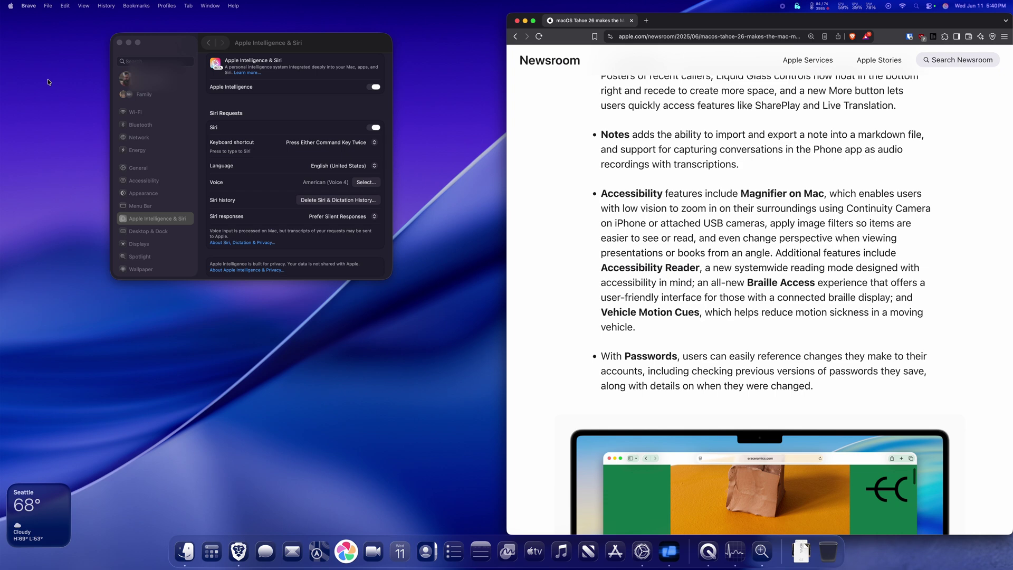
scroll(610, 276, "down", 3)
left_click_drag(610, 276, 802, 310)
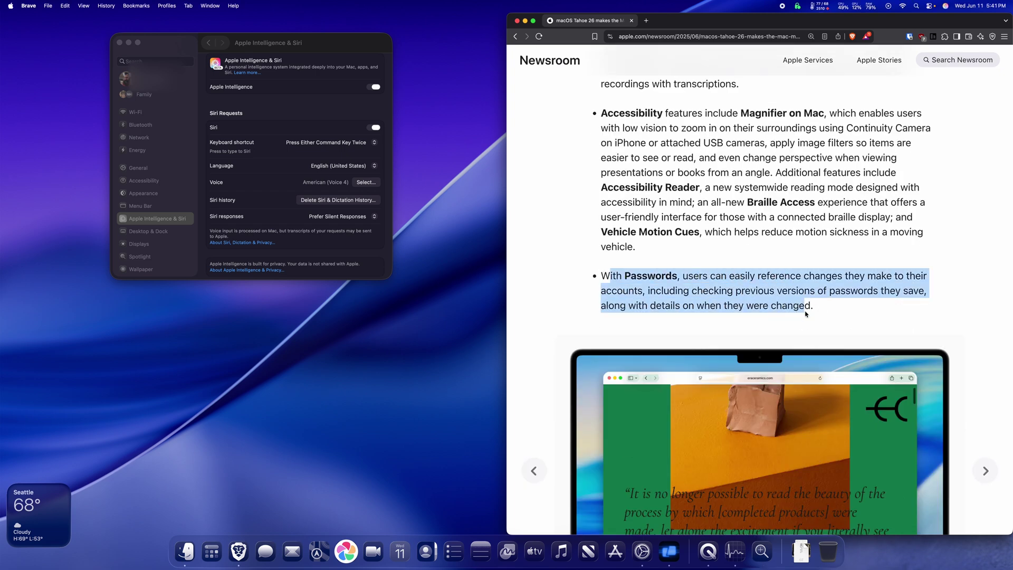
left_click(805, 314)
scroll(760, 299, "down", 5)
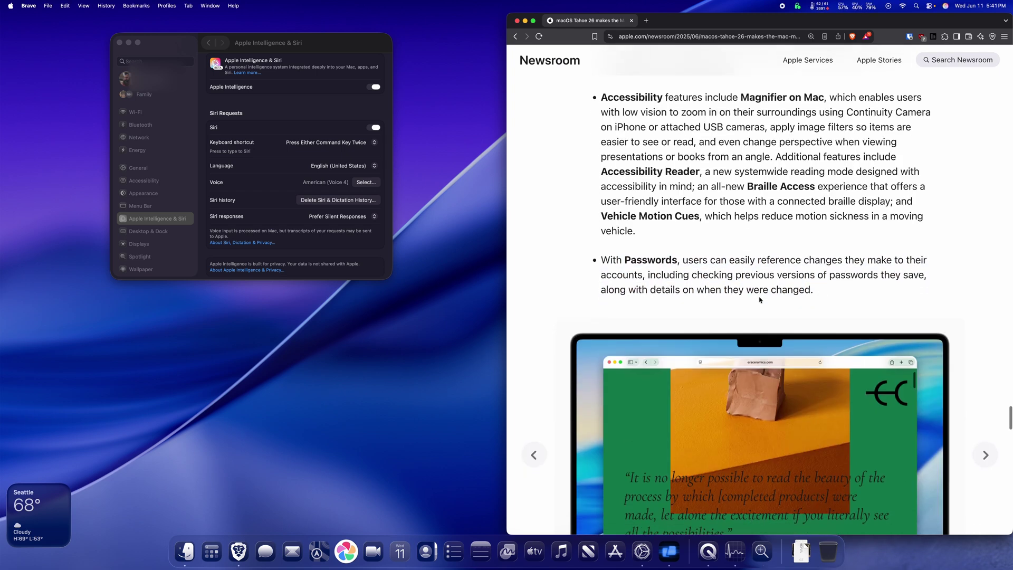
scroll(759, 297, "down", 10)
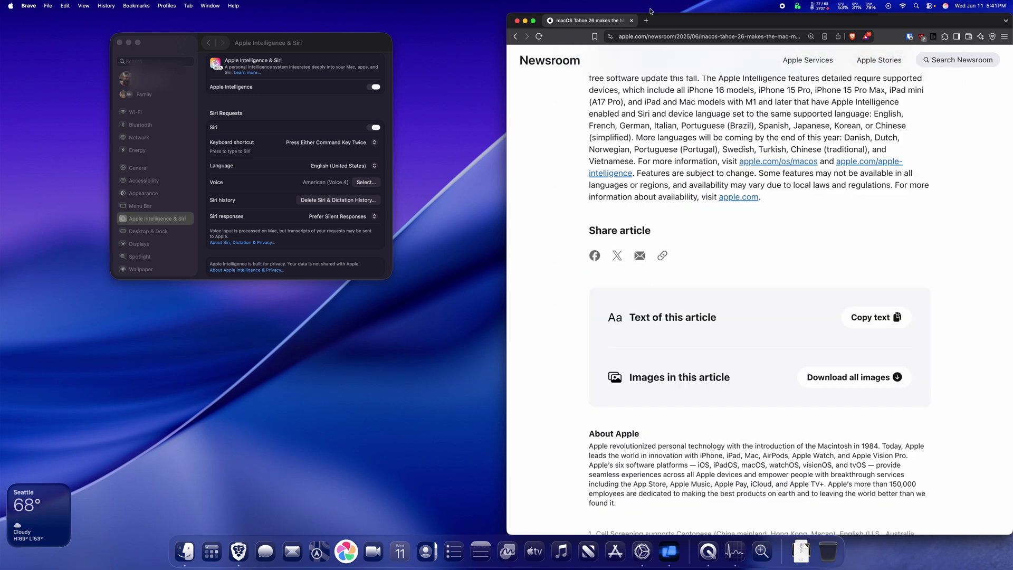
left_click(631, 21)
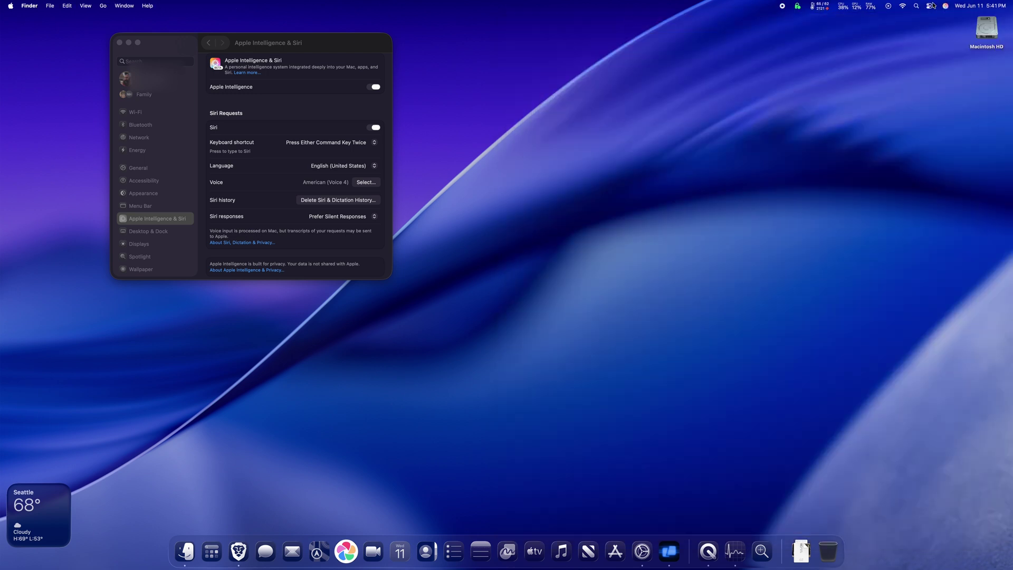
Open Control Center and enter its Edit Controls gallery
left_click(971, 8)
left_click(971, 7)
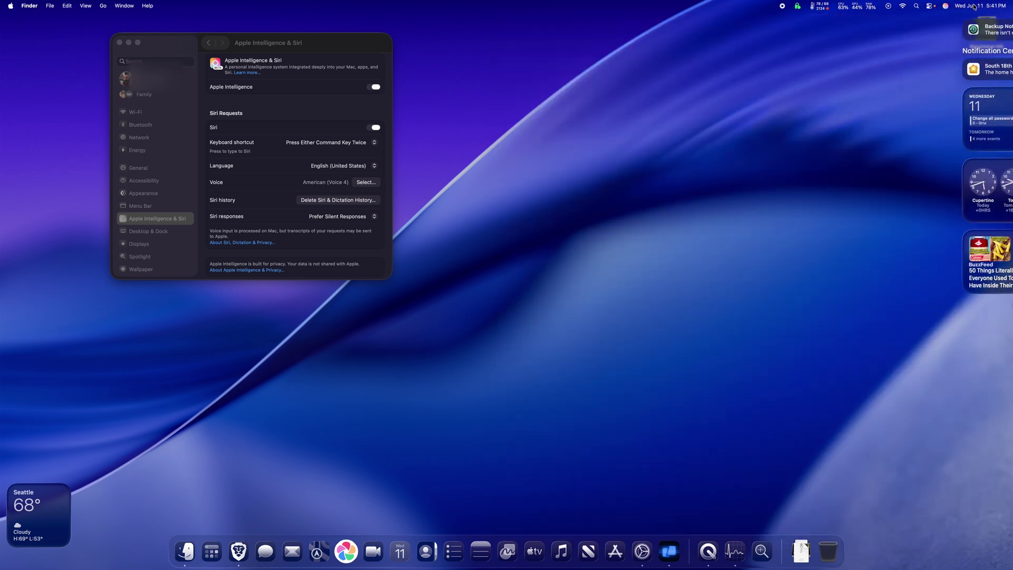
left_click(930, 6)
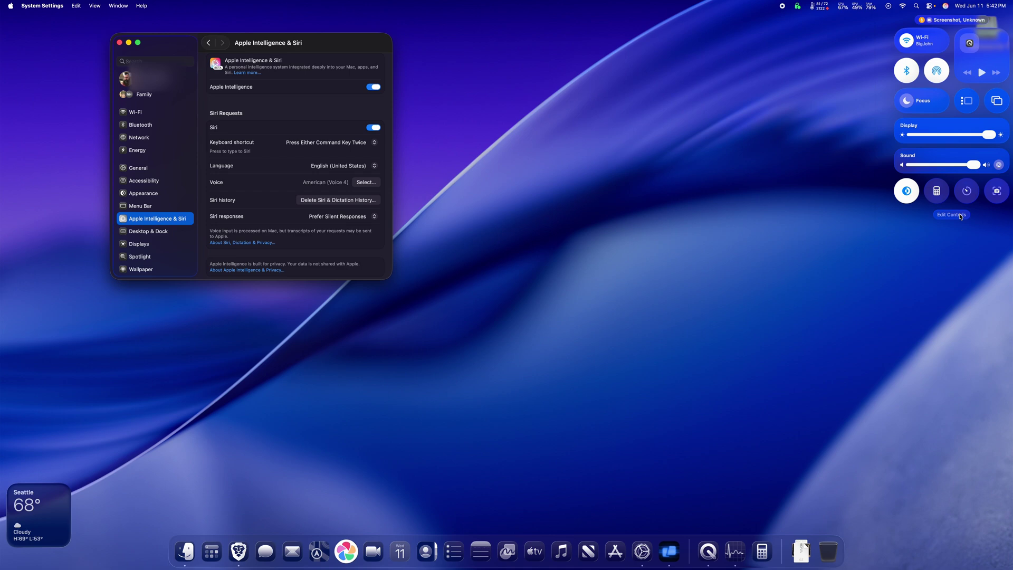
left_click(952, 215)
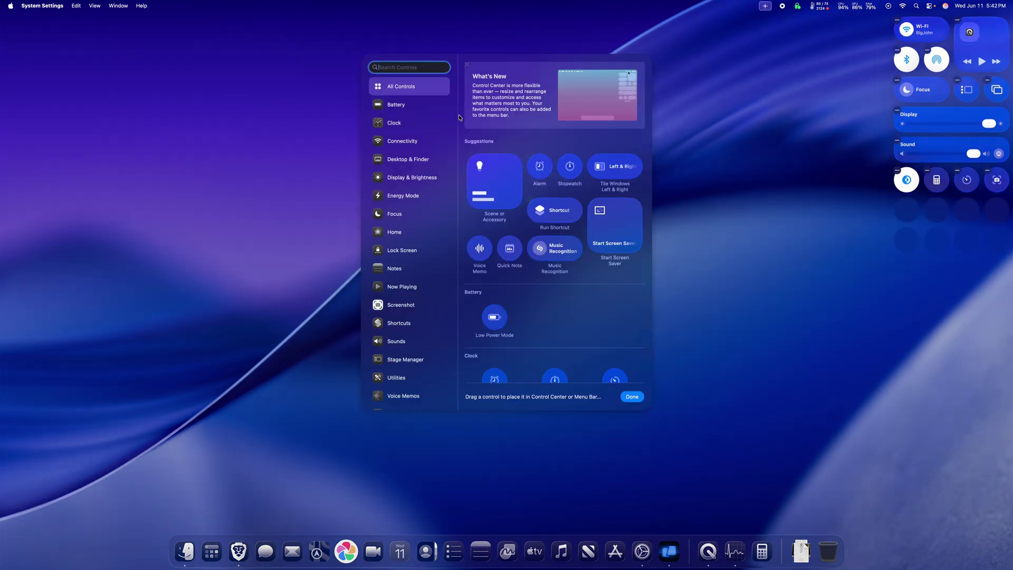
Drag the Record Screen control from the gallery into the menu bar and finish editing
scroll(531, 303, "down", 5)
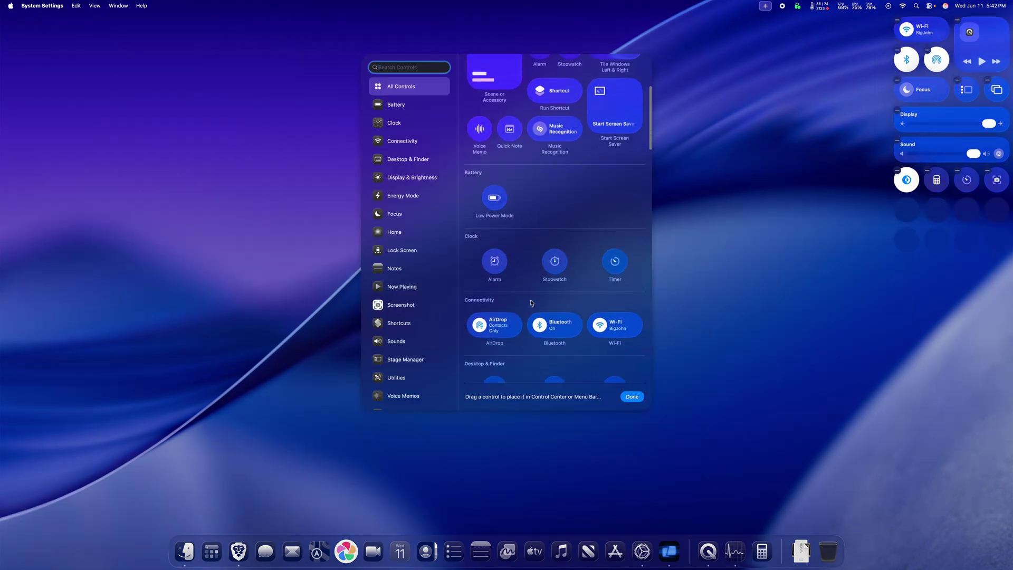
scroll(531, 303, "up", 3)
mouse_move(615, 136)
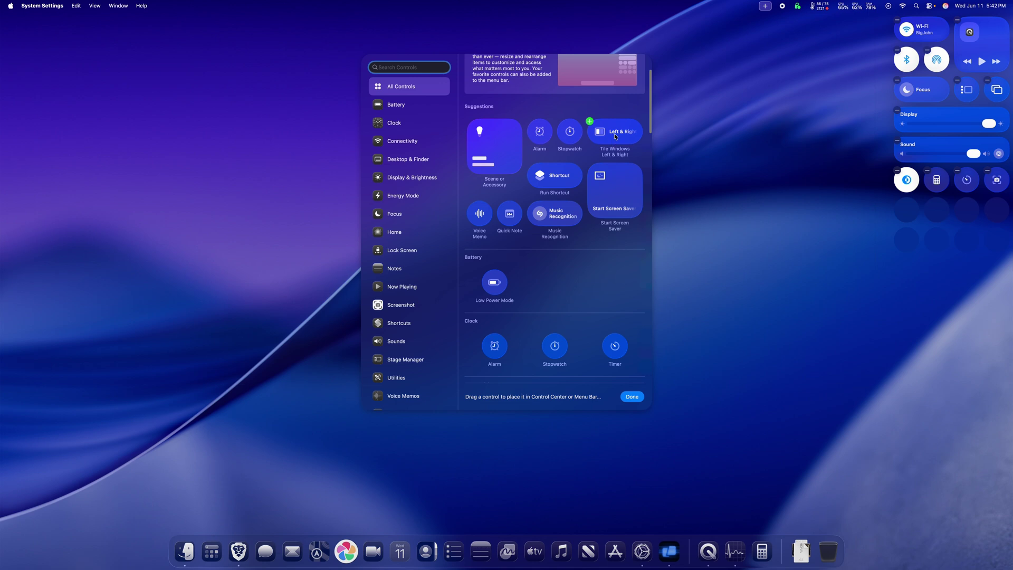
mouse_move(599, 208)
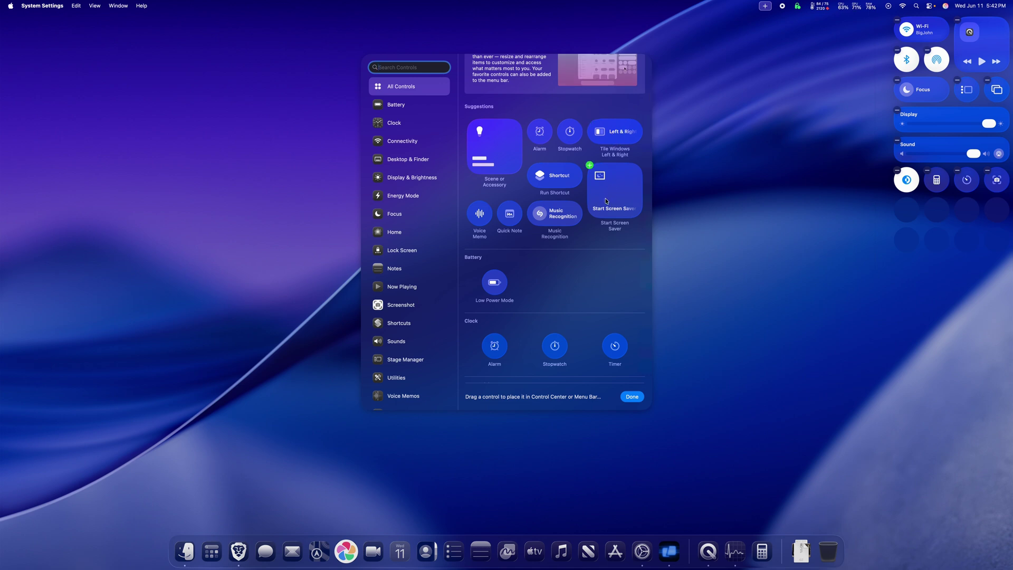
mouse_move(549, 217)
mouse_move(480, 225)
scroll(517, 285, "down", 7)
scroll(517, 285, "down", 6)
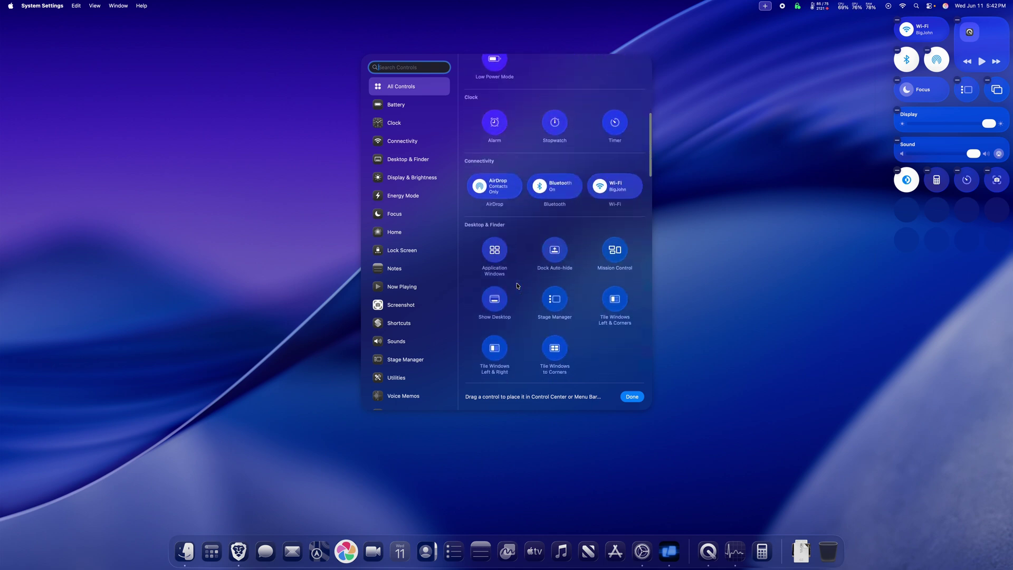
scroll(518, 264, "down", 2)
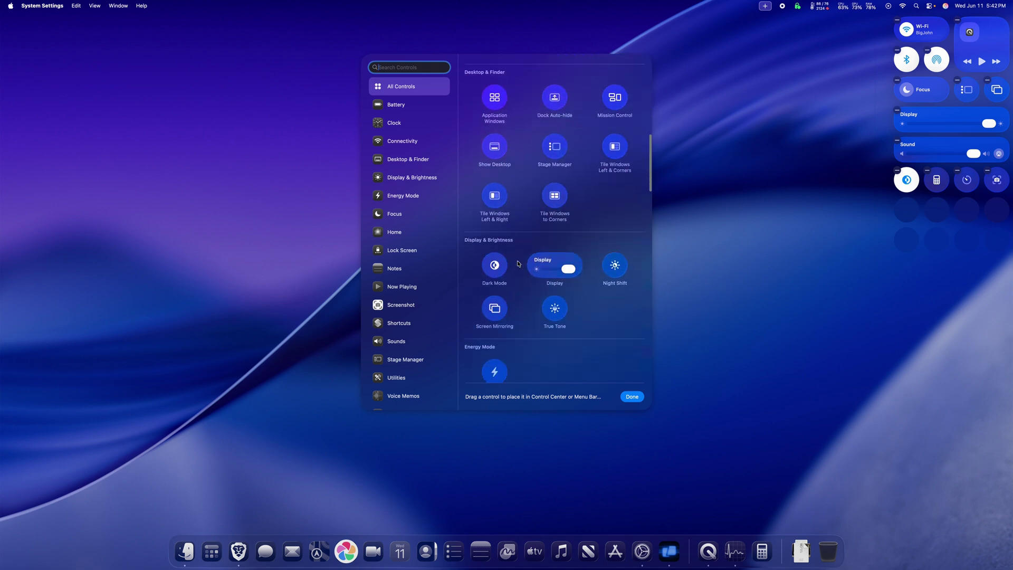
scroll(518, 264, "down", 6)
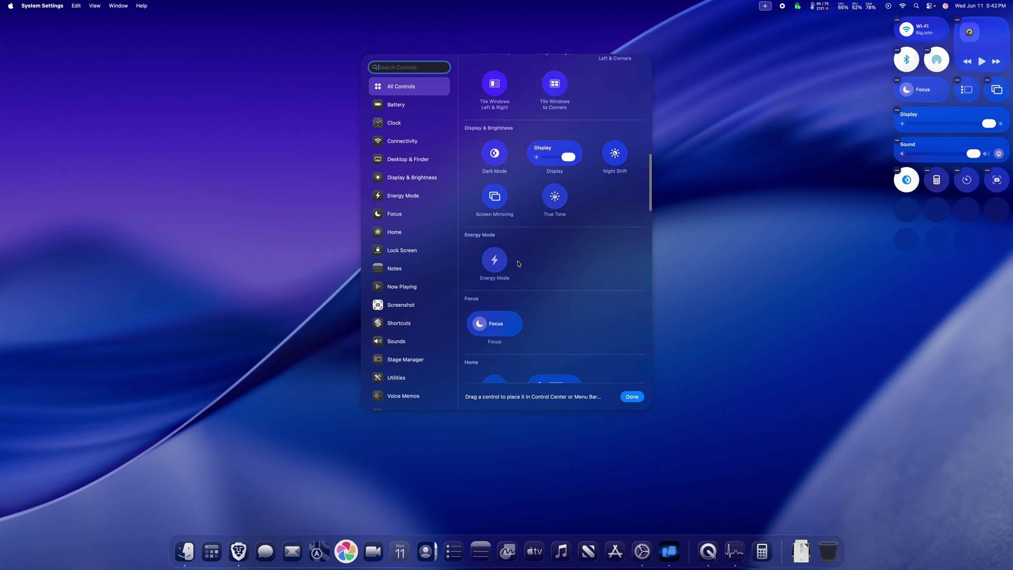
scroll(519, 263, "down", 4)
scroll(532, 227, "down", 11)
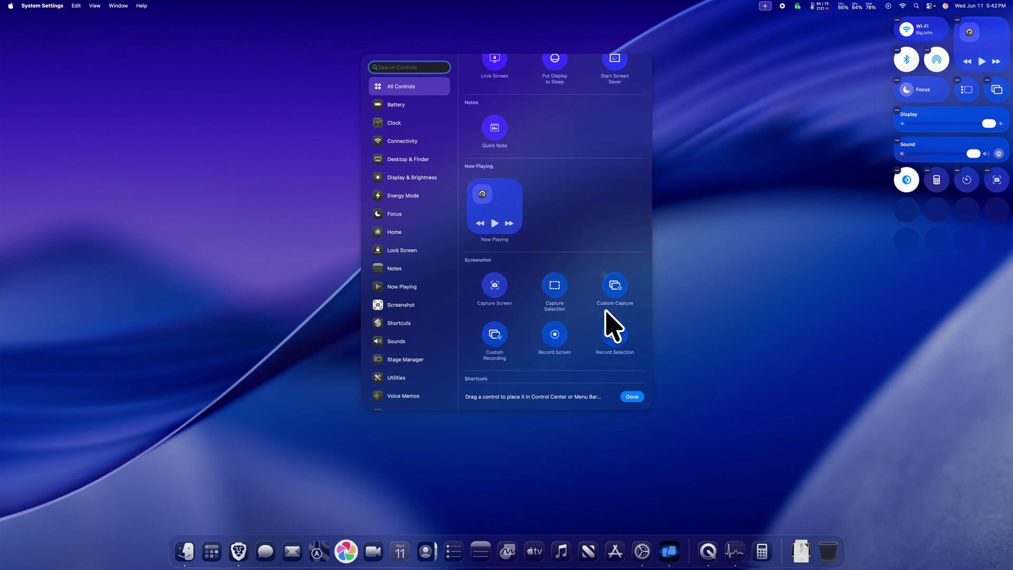
mouse_move(551, 341)
scroll(555, 264, "down", 3)
left_click_drag(552, 261, 767, 9)
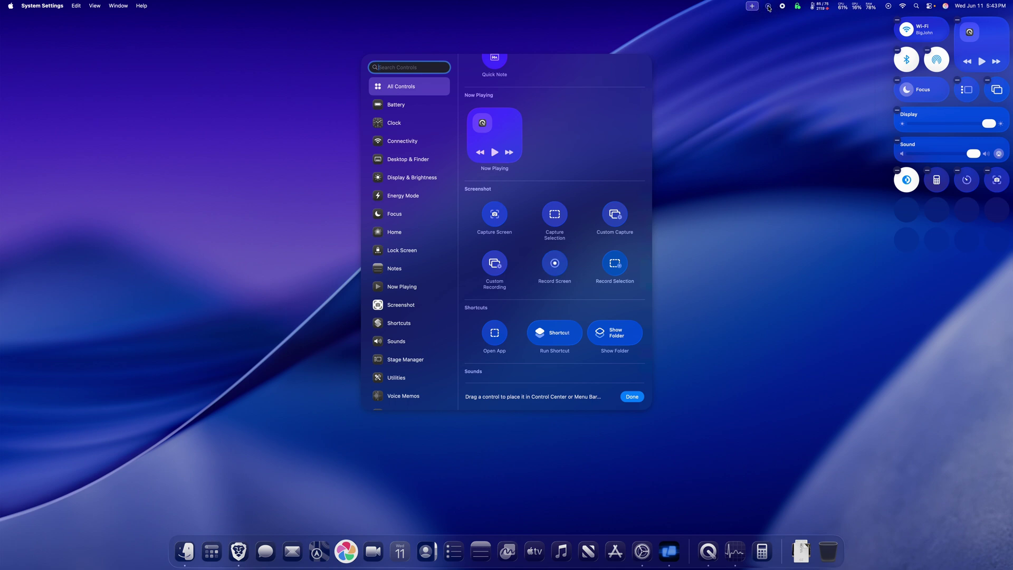
left_click(769, 20)
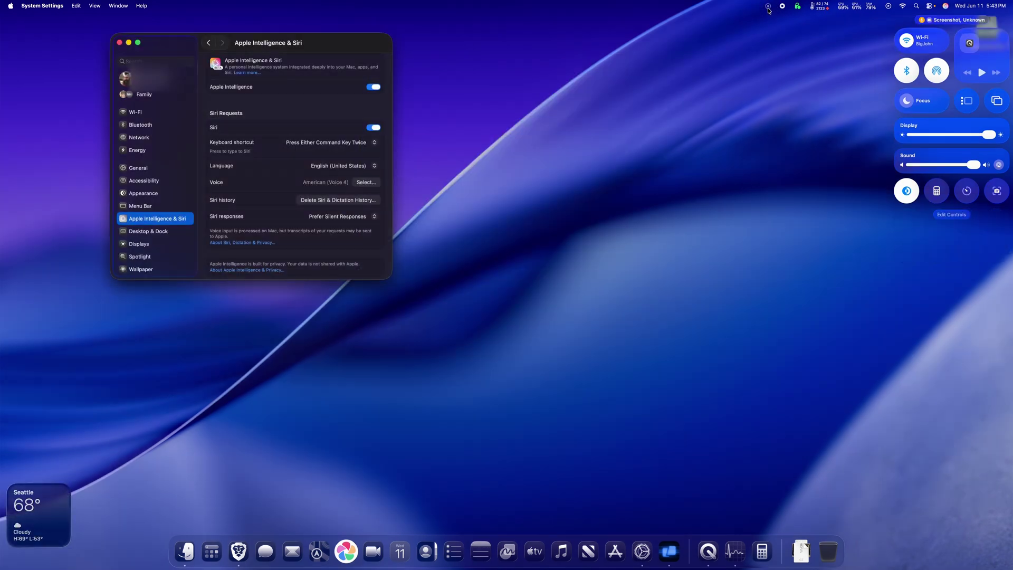
left_click(755, 78)
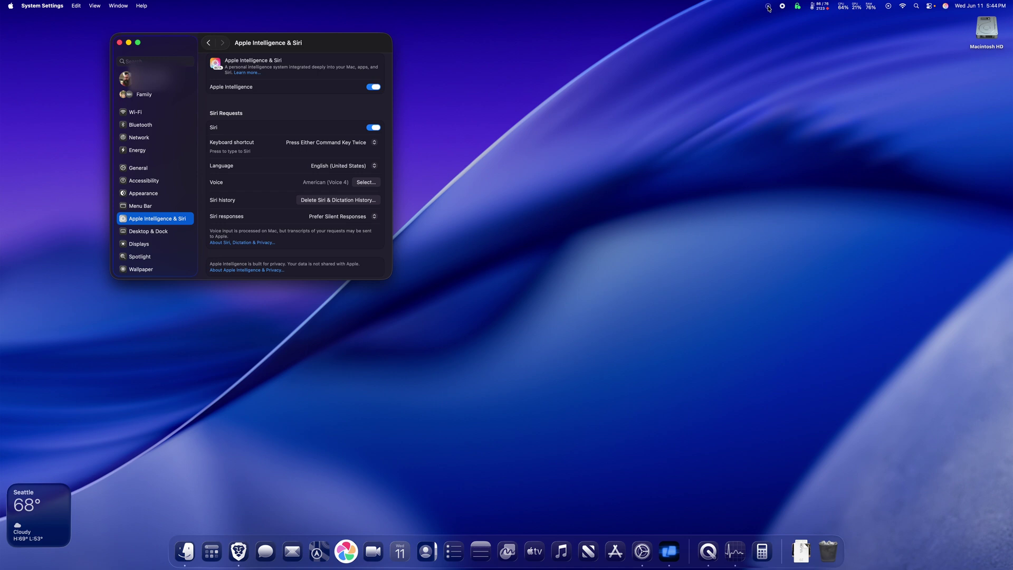
left_click(930, 5)
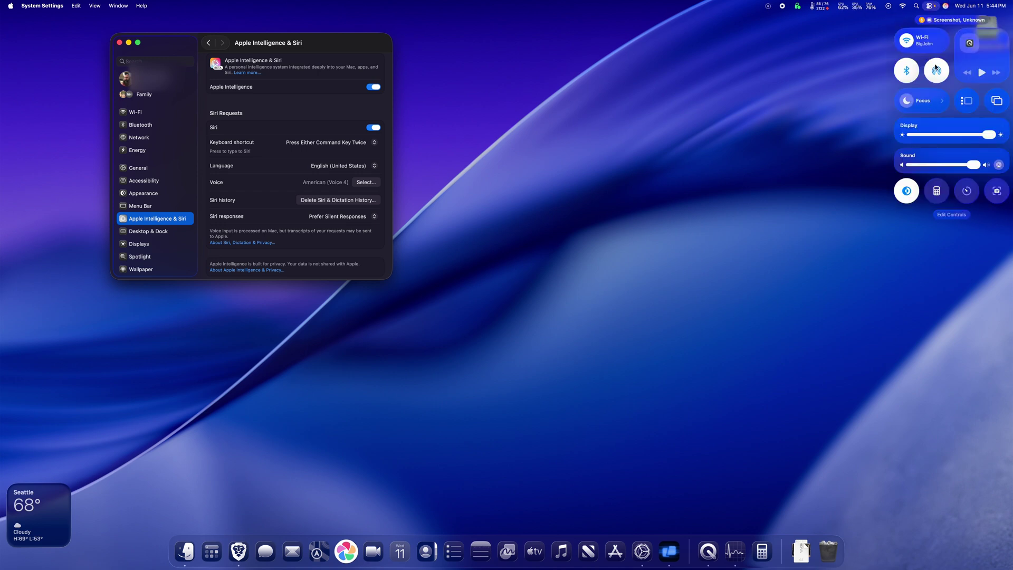
left_click(945, 211)
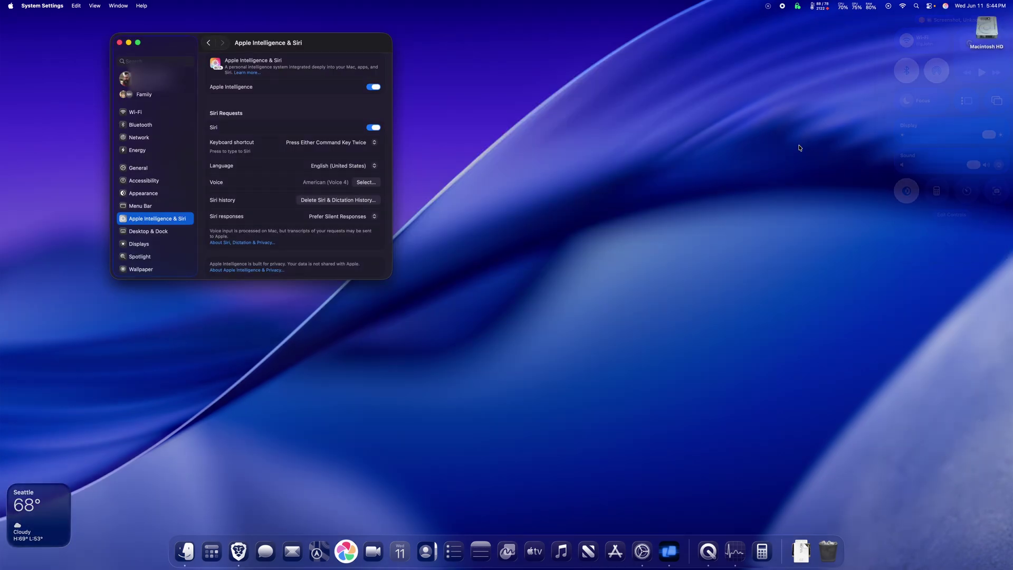
key("ctrl+Left")
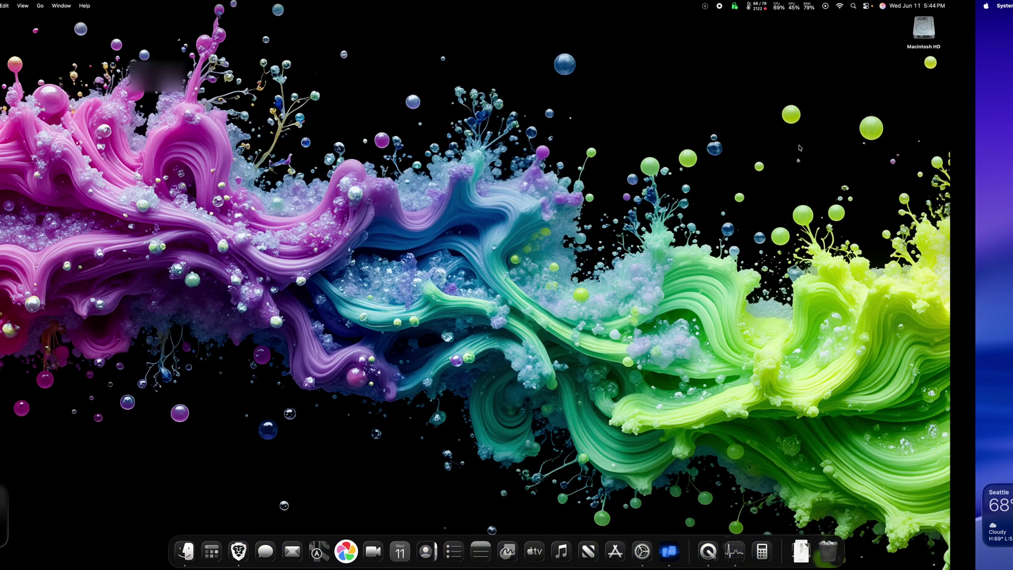
left_click(931, 7)
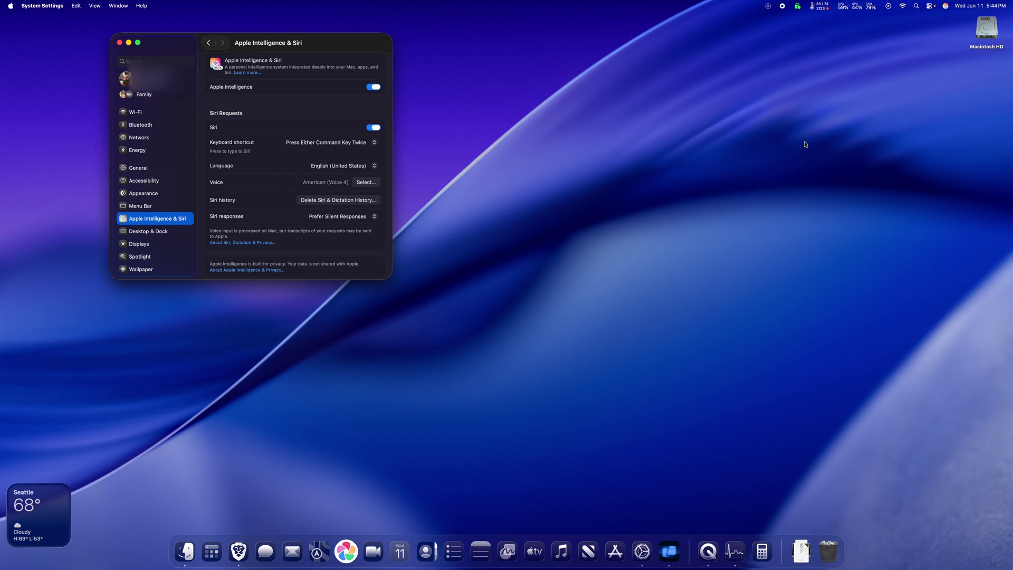
left_click(930, 5)
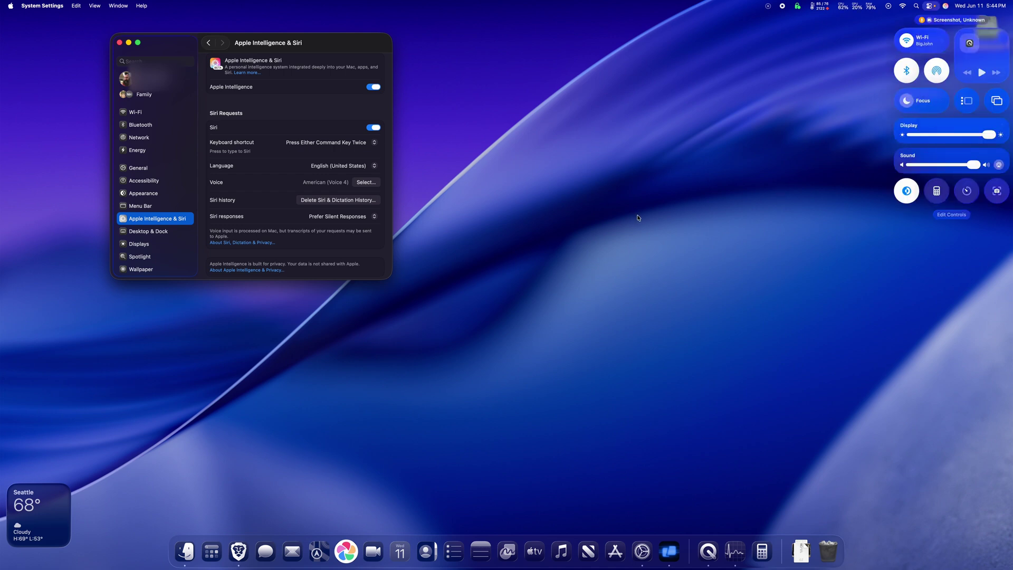
Dismiss Control Center and view the Mission Control options in Desktop & Dock settings
left_click(576, 115)
scroll(295, 185, "down", 3)
left_click(148, 230)
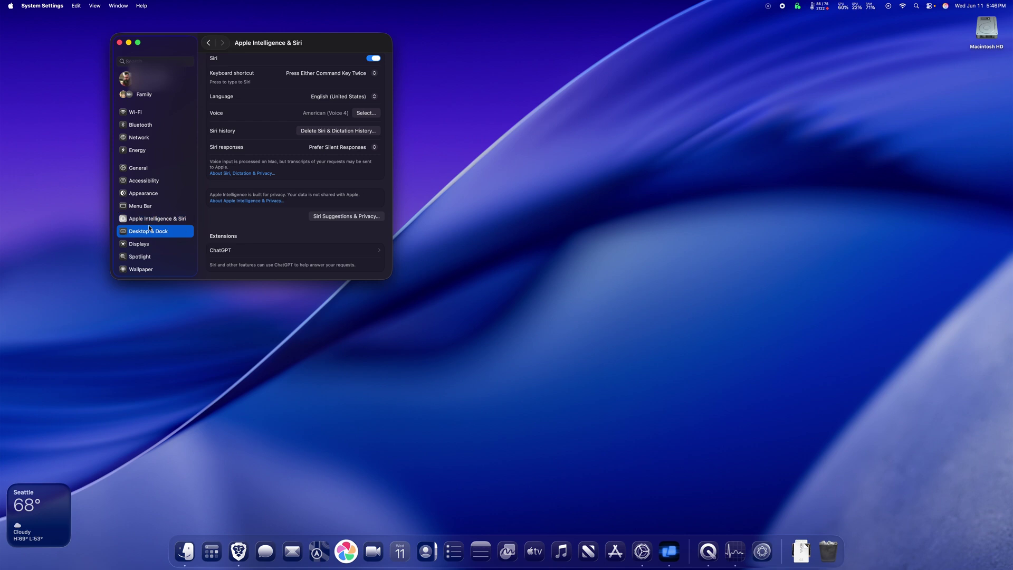
scroll(281, 174, "down", 5)
scroll(280, 175, "down", 10)
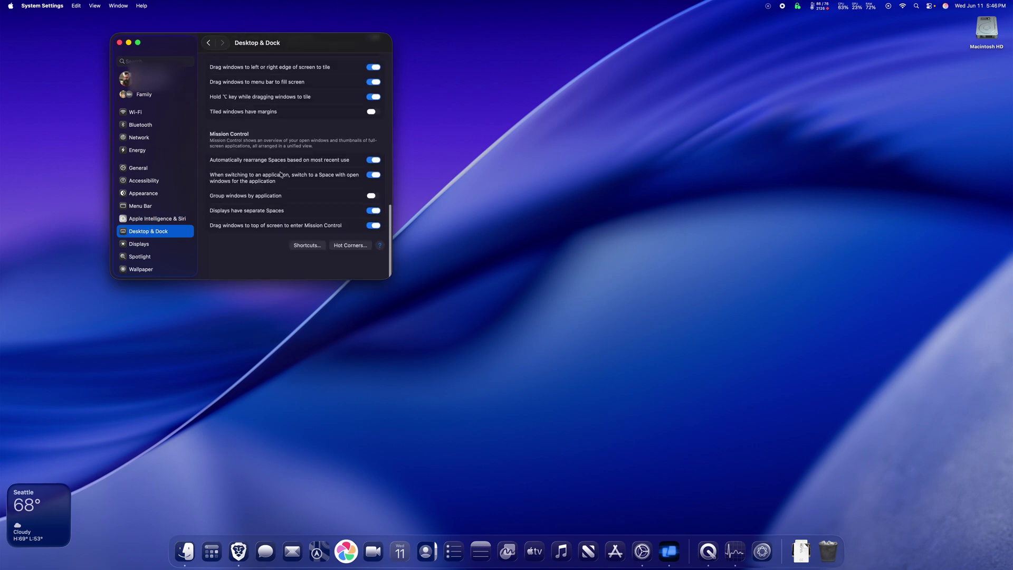
Close System Settings and show About This Mac: Apple M4 chip, 16 GB memory
left_click(119, 42)
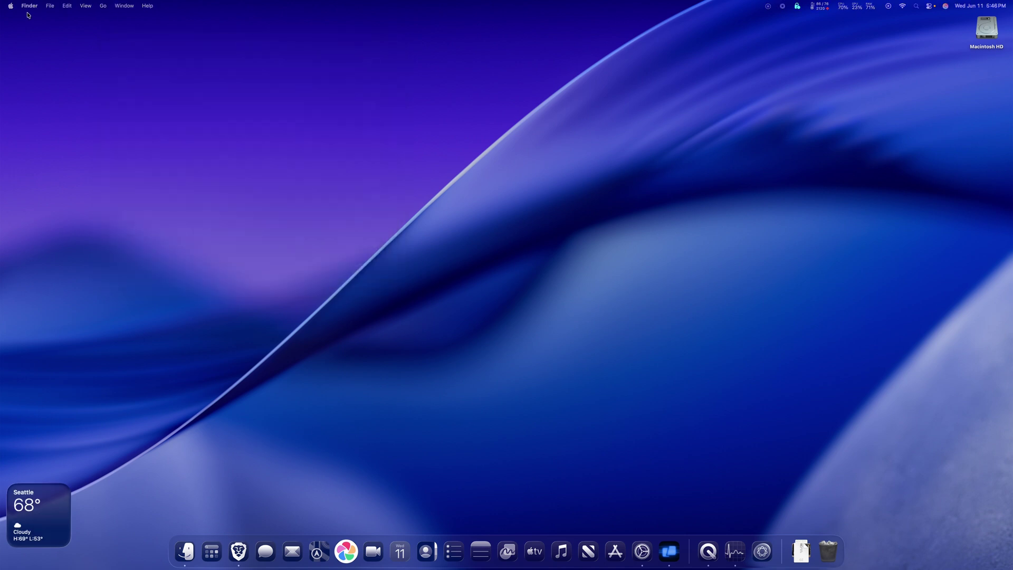
left_click(11, 6)
left_click(24, 18)
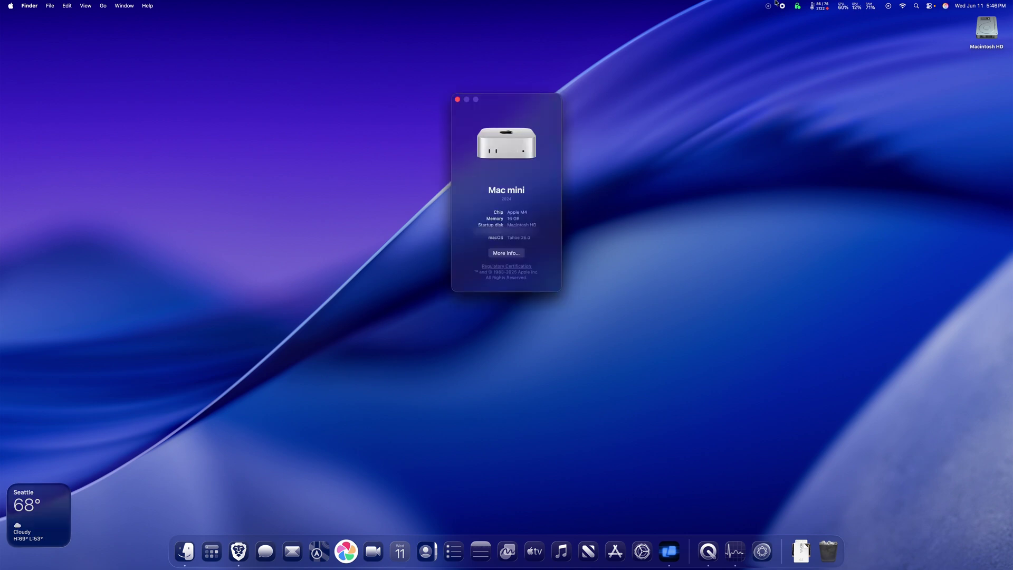
Switch TG Pro's main fan to Auto Boost and move the Activity Monitor window left
mouse_move(817, 5)
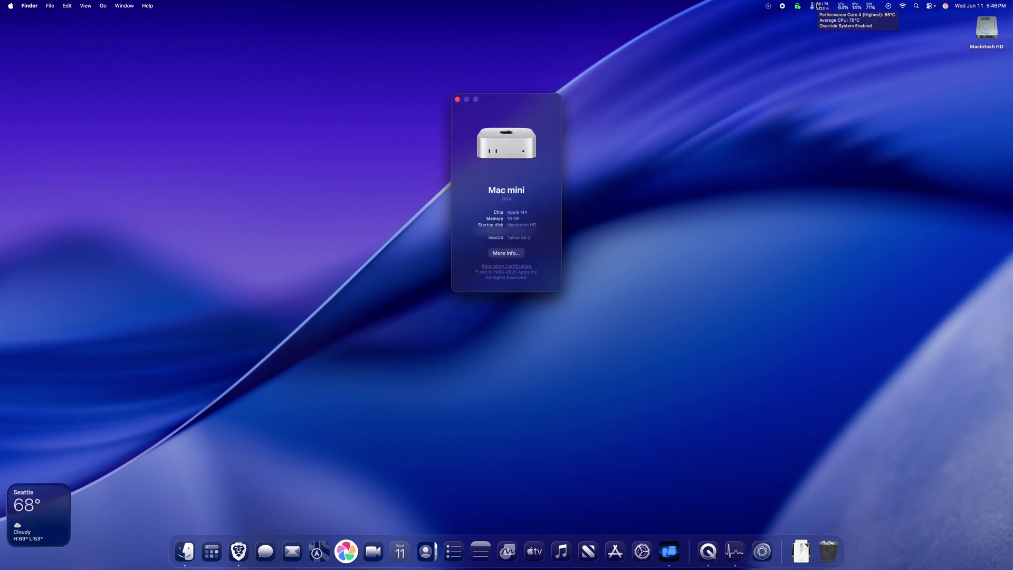
left_click(819, 8)
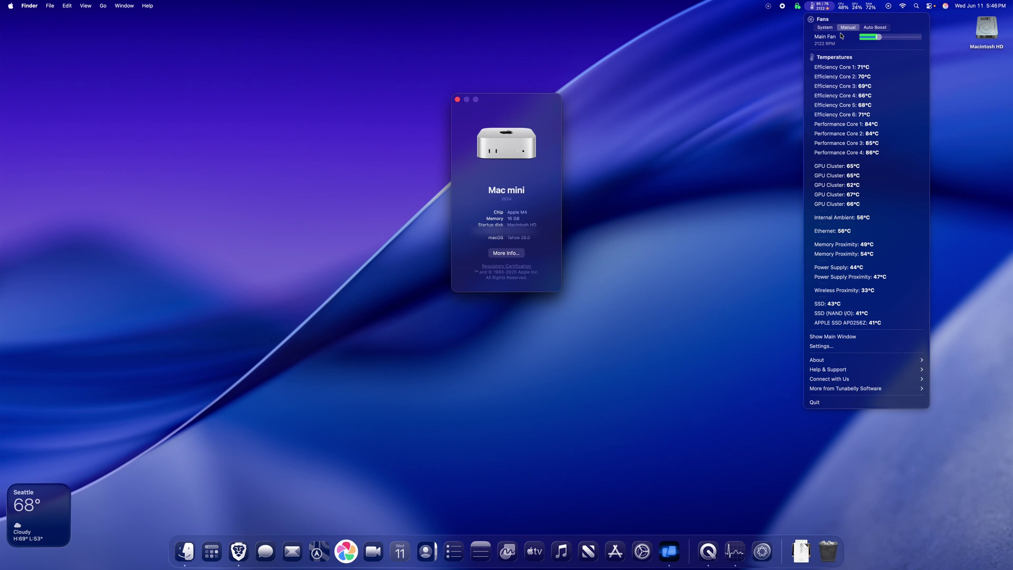
left_click(875, 27)
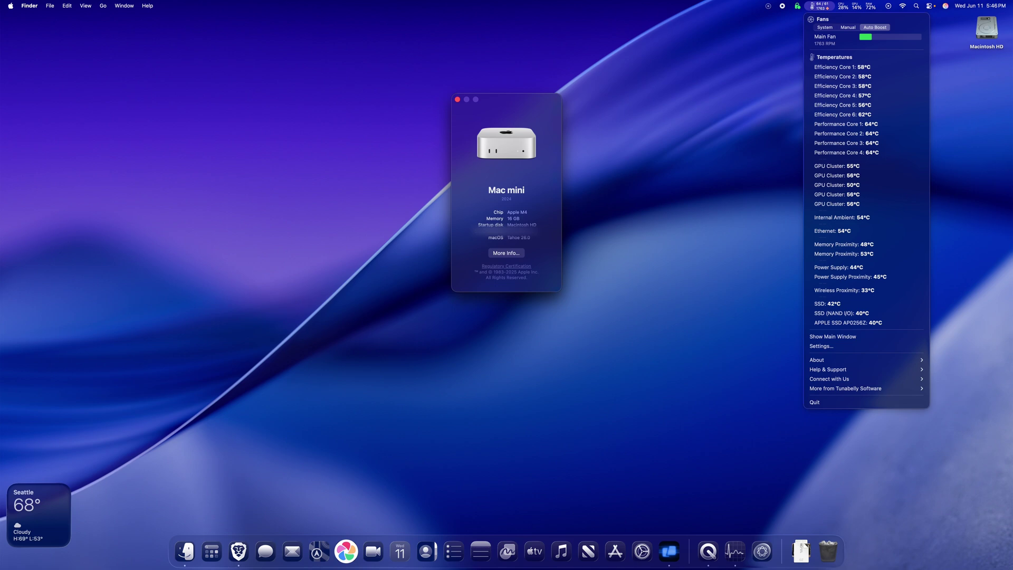
left_click_drag(775, 99, 651, 95)
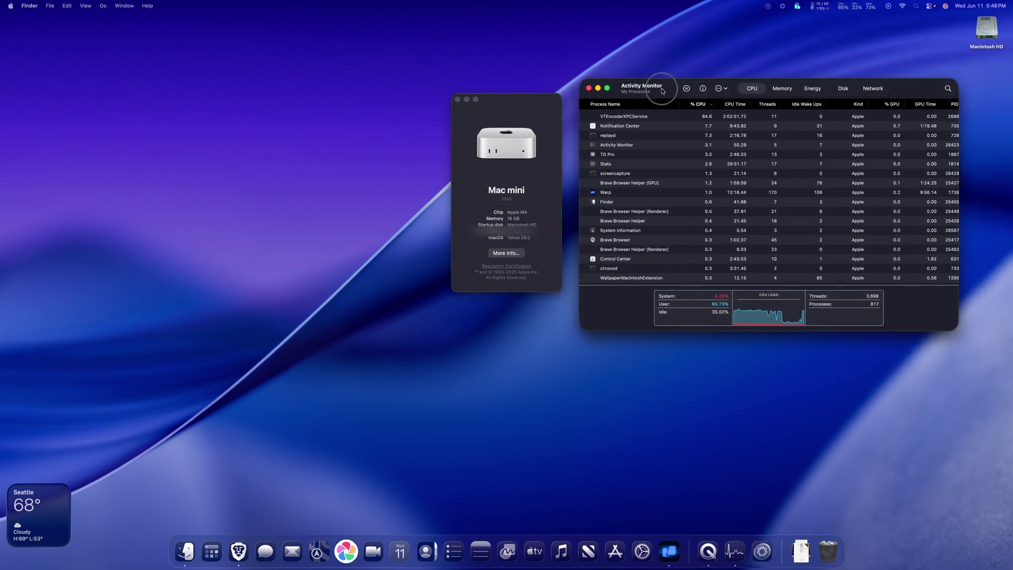
left_click(657, 117)
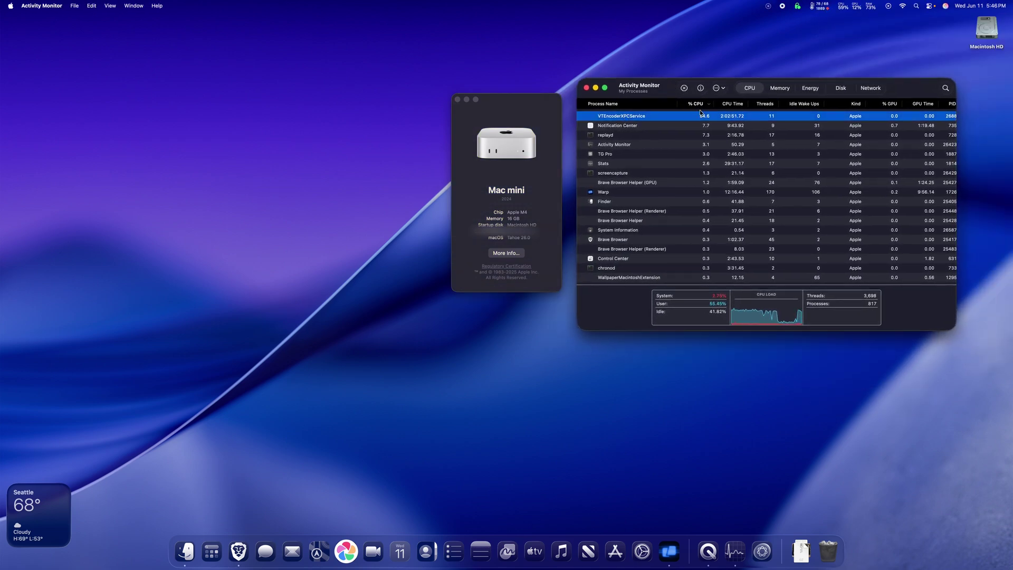